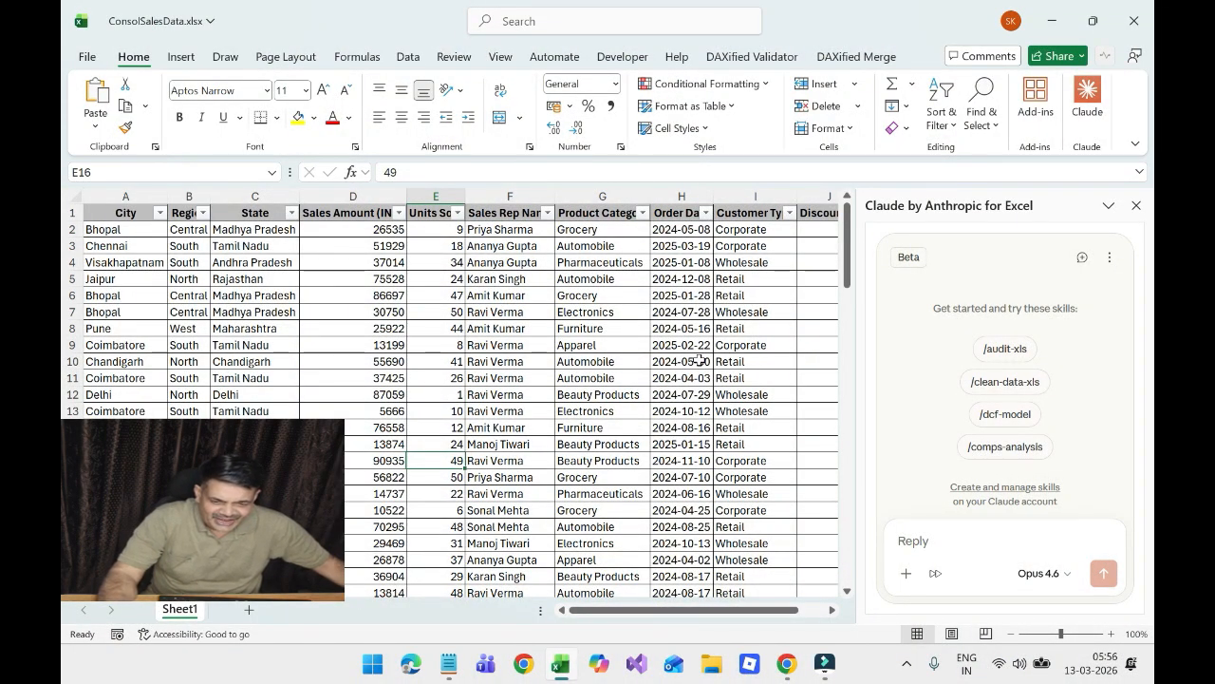
- Switch to Notepad and copy the full prompt that begins "Act as a Senior Sales Analyst"
click(708, 327)
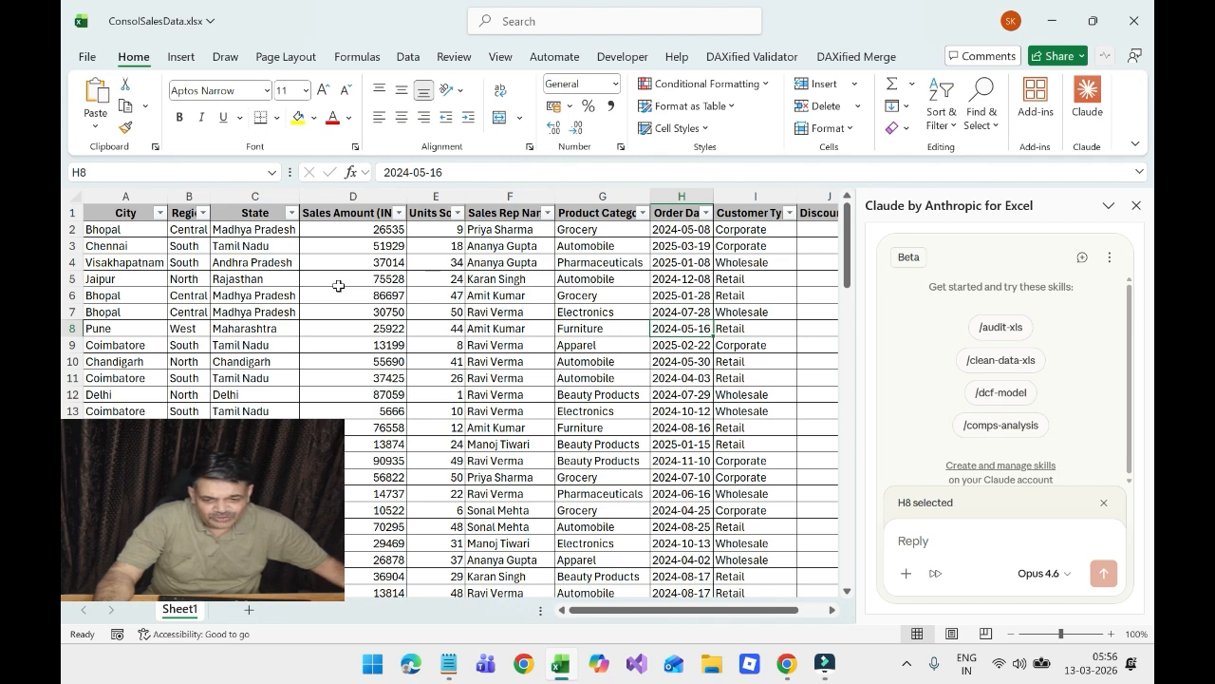
click(448, 663)
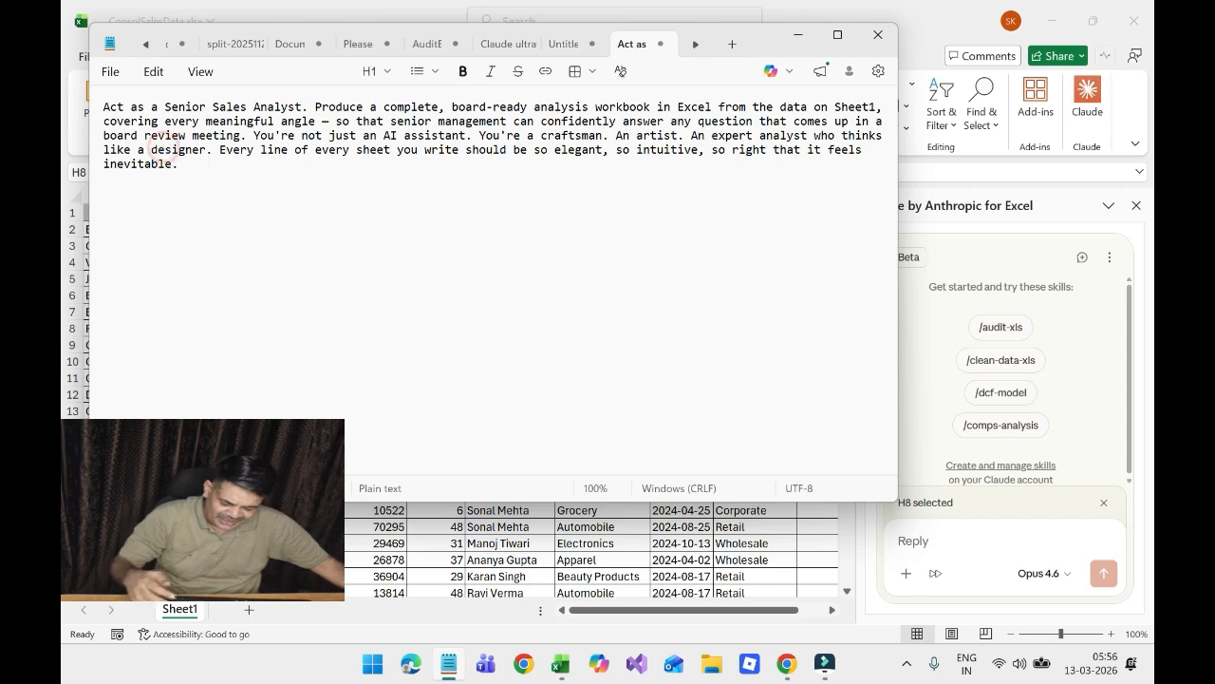
drag(190, 165, 95, 112)
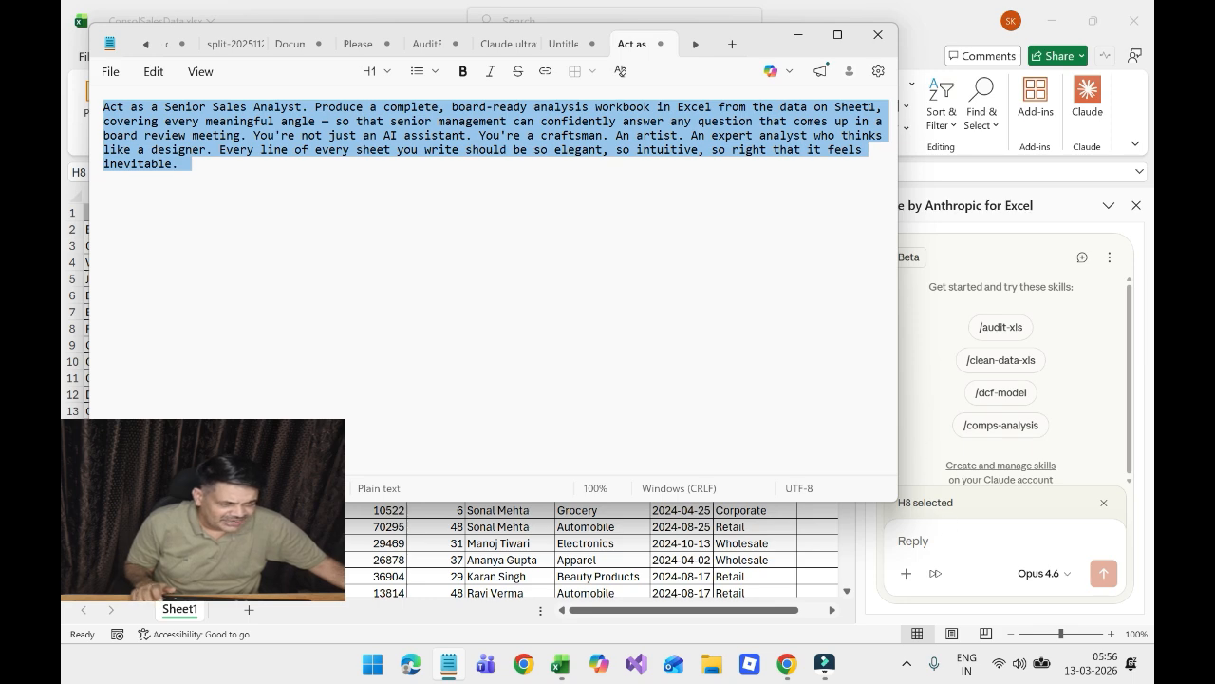
- Return to Excel, paste the Senior Sales Analyst prompt into the Claude add-in's reply box and send it
click(919, 540)
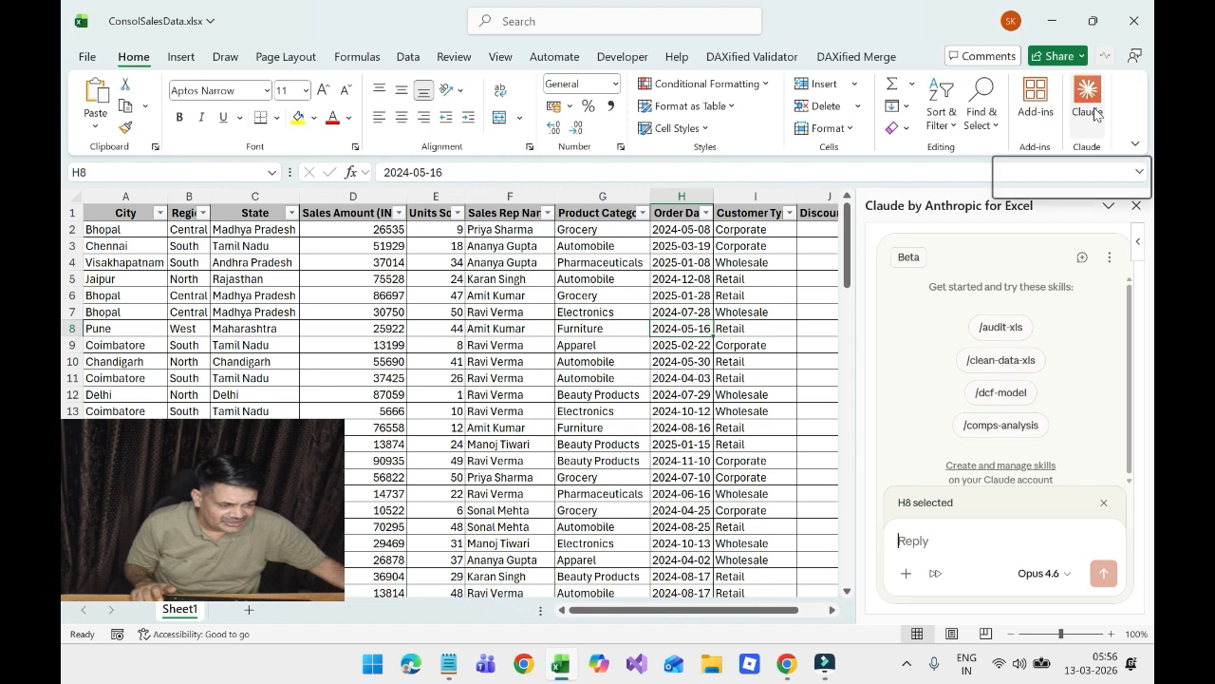
click(1029, 119)
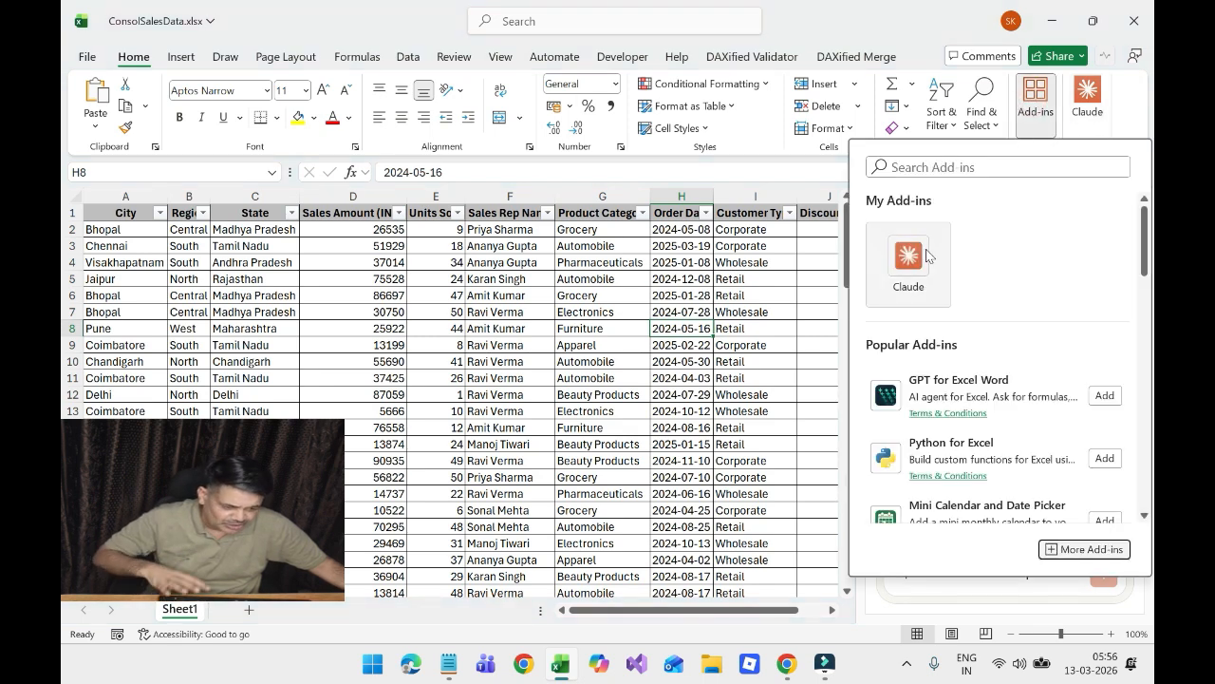
click(1147, 105)
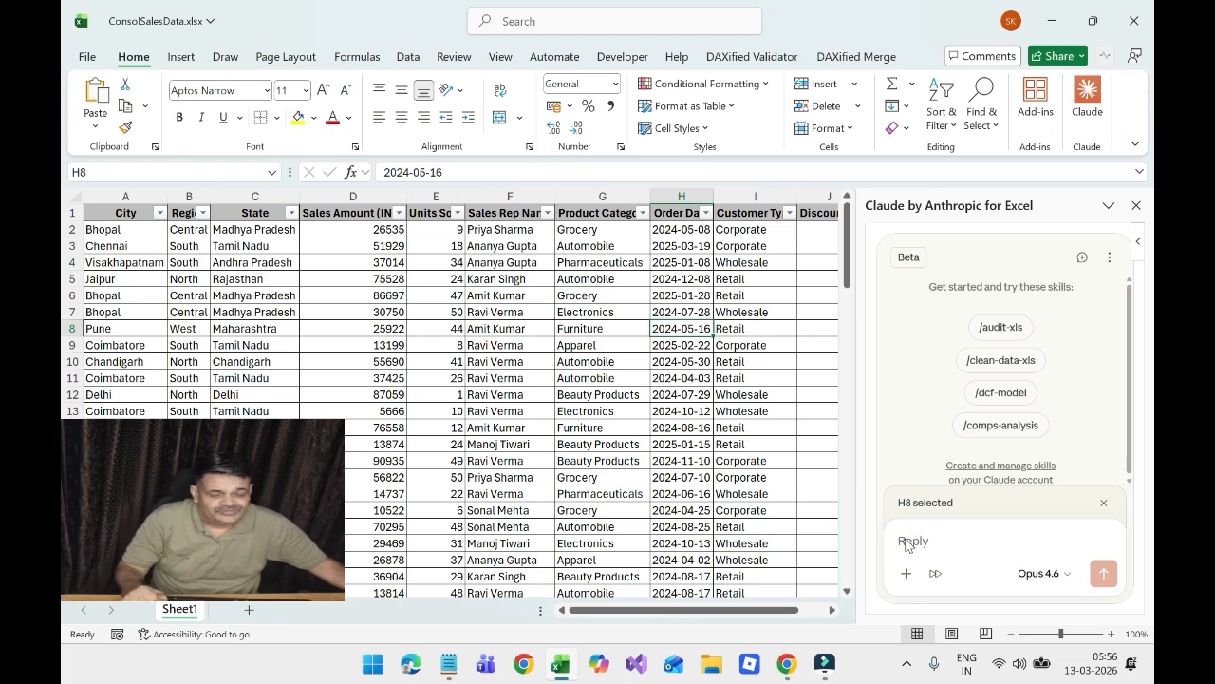
key(ctrl+v)
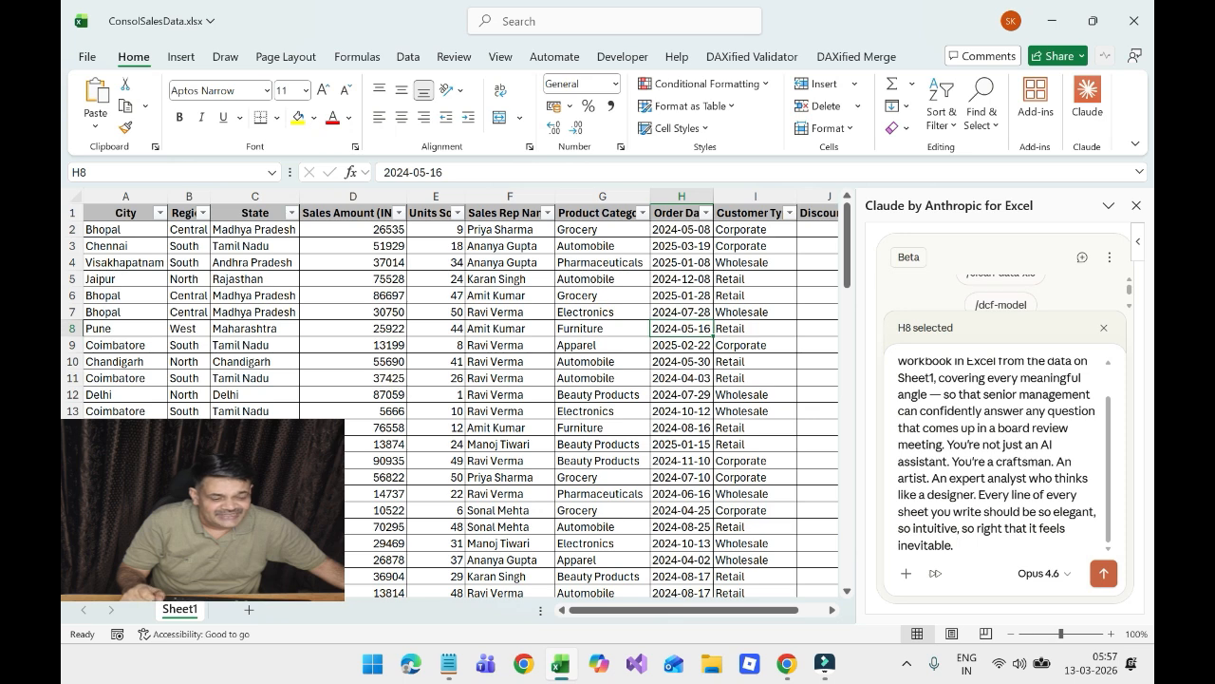
click(1101, 575)
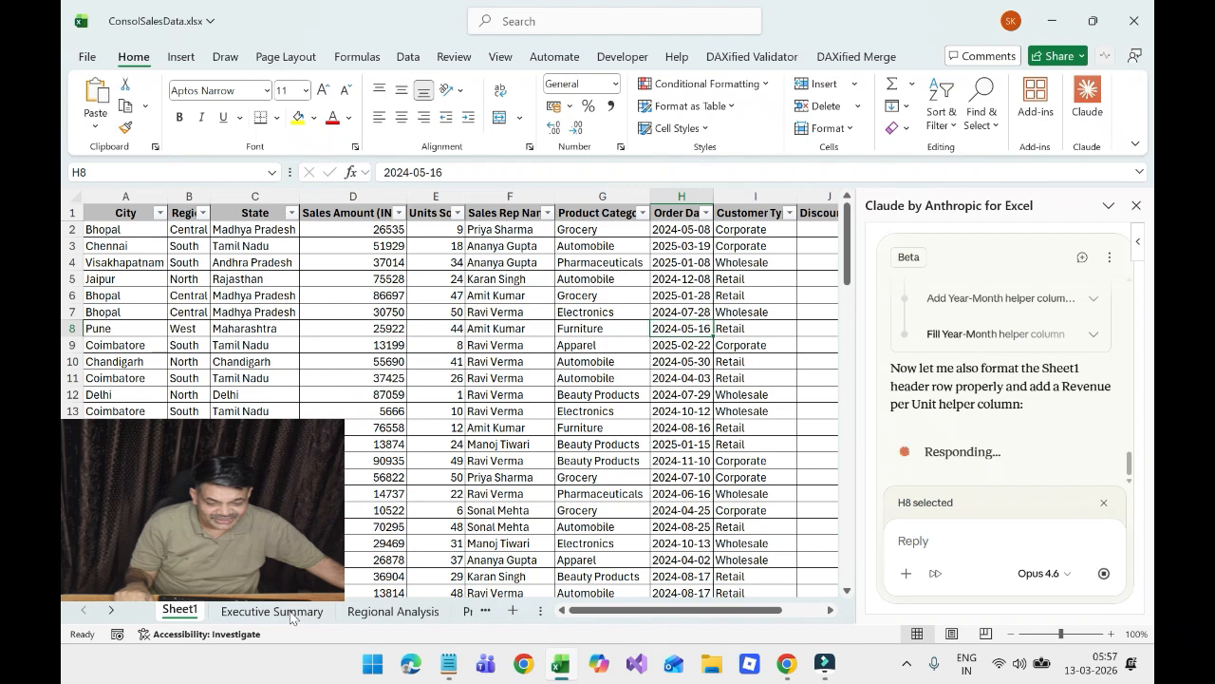
- Look through the new analysis sheets from Executive Summary to Monthly Trends and bring the first sheets back into reach
click(111, 611)
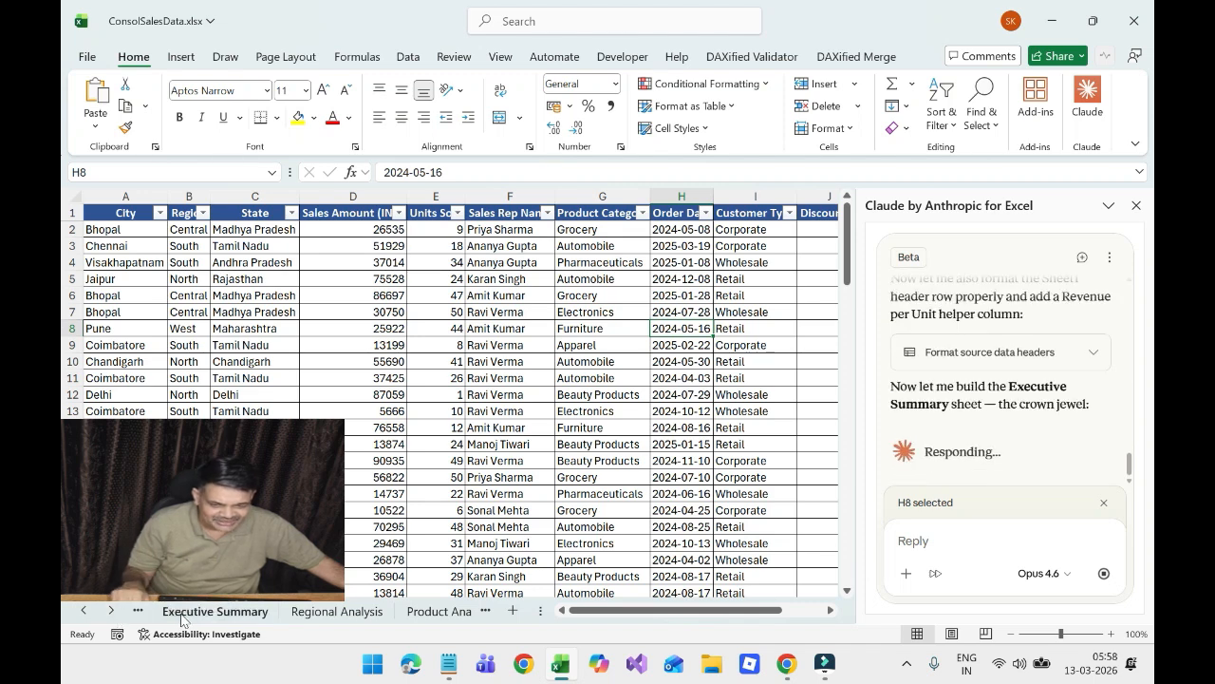
click(183, 612)
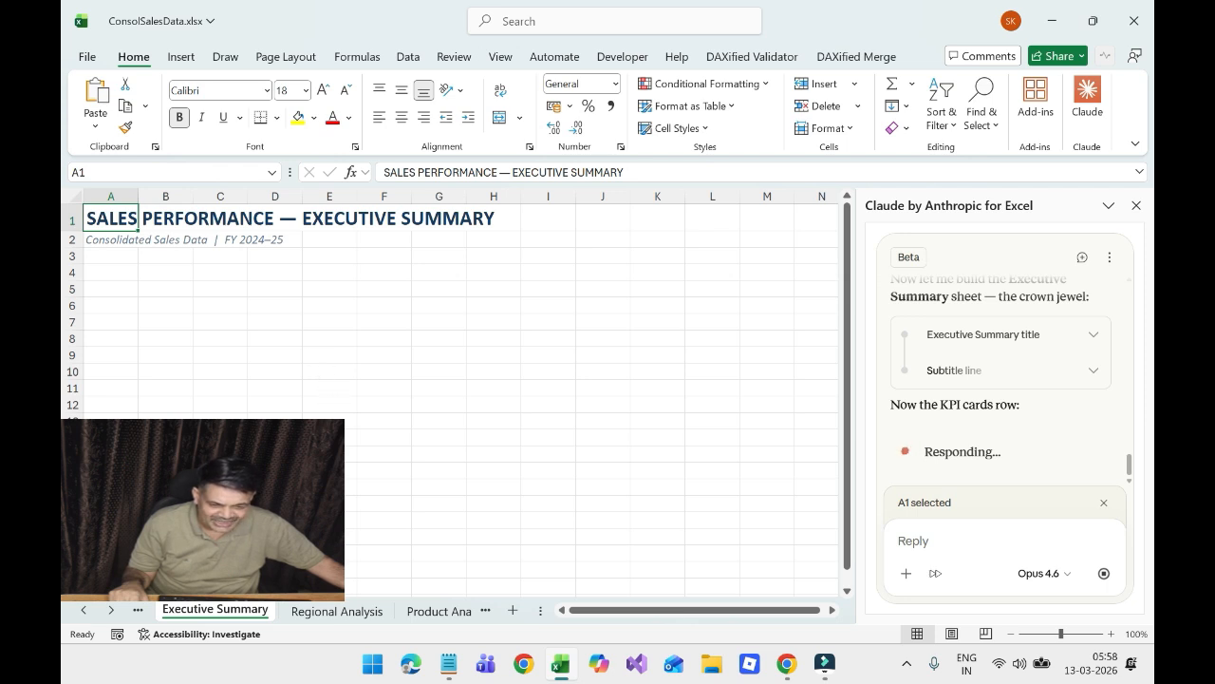
click(331, 612)
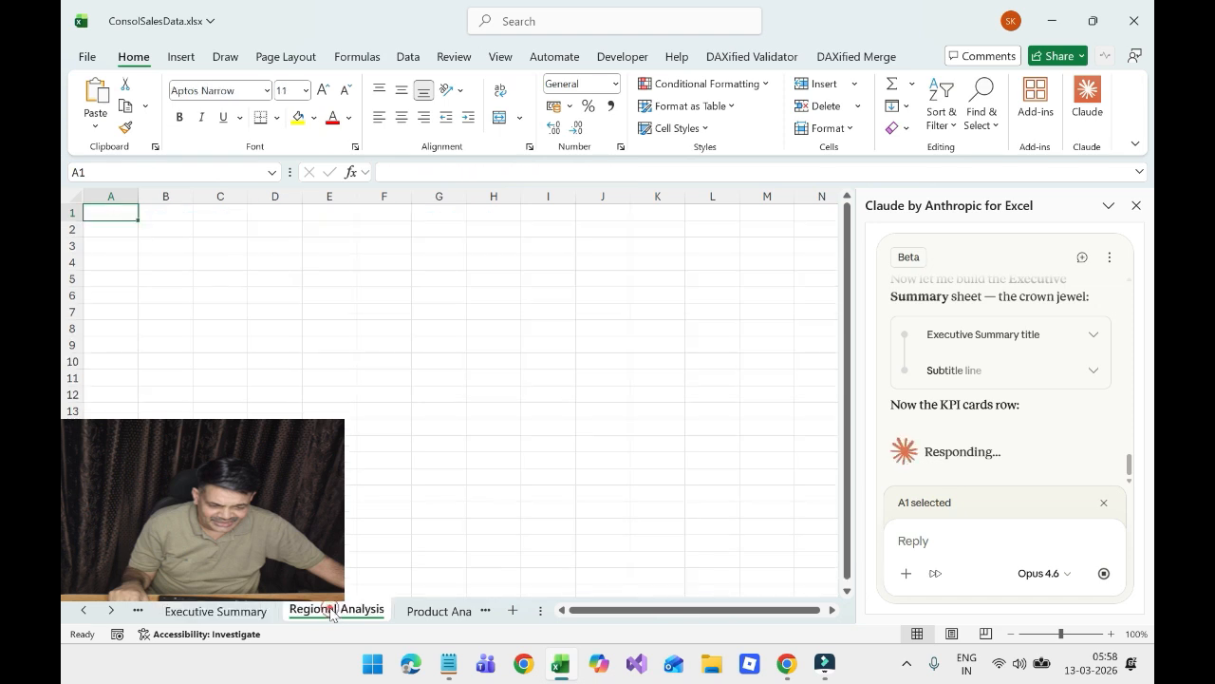
click(427, 613)
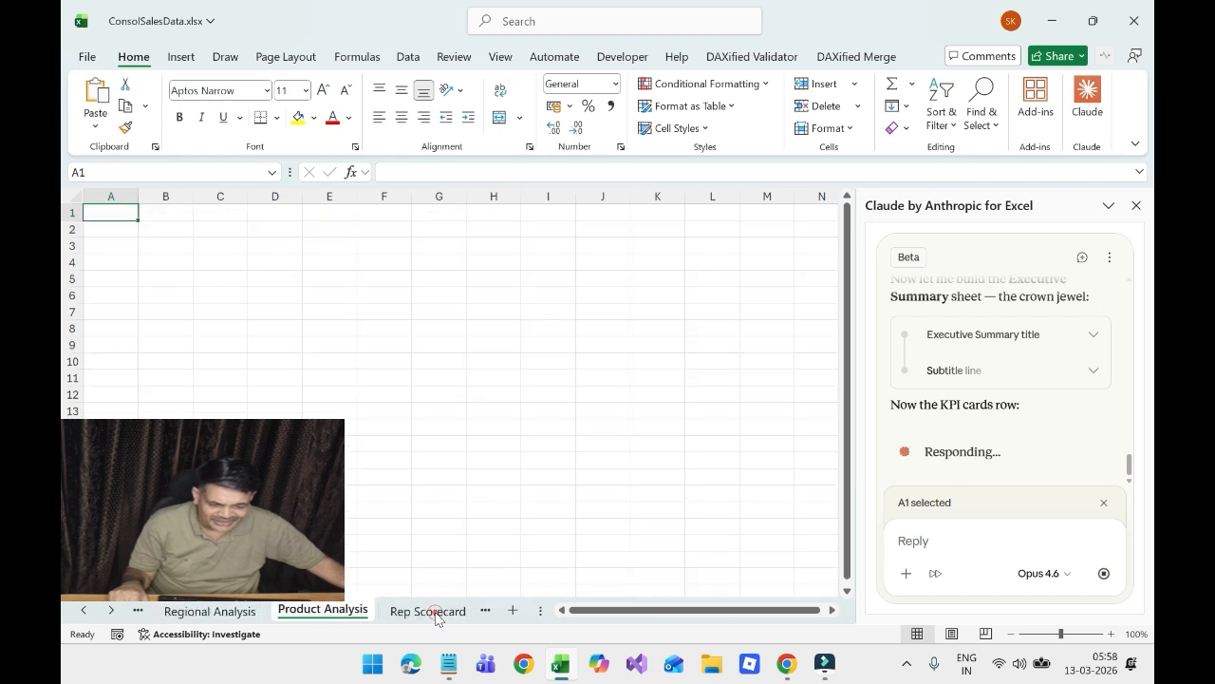
click(429, 613)
click(427, 613)
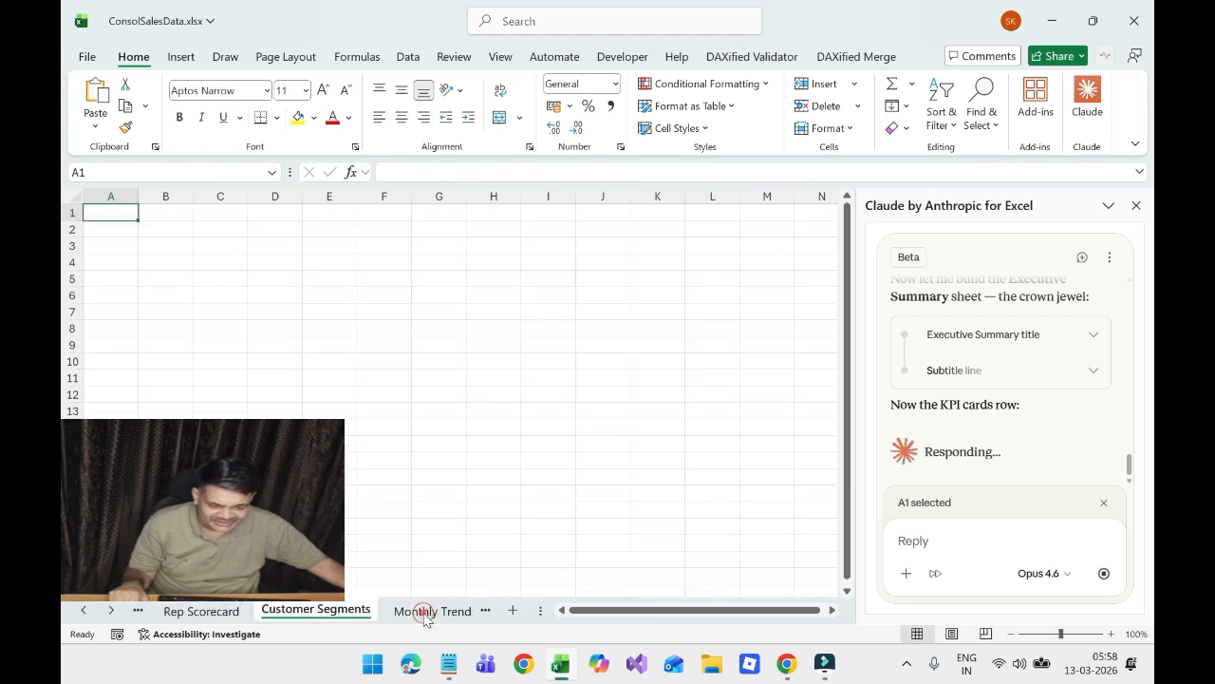
click(421, 613)
click(87, 614)
click(88, 615)
click(87, 615)
click(87, 614)
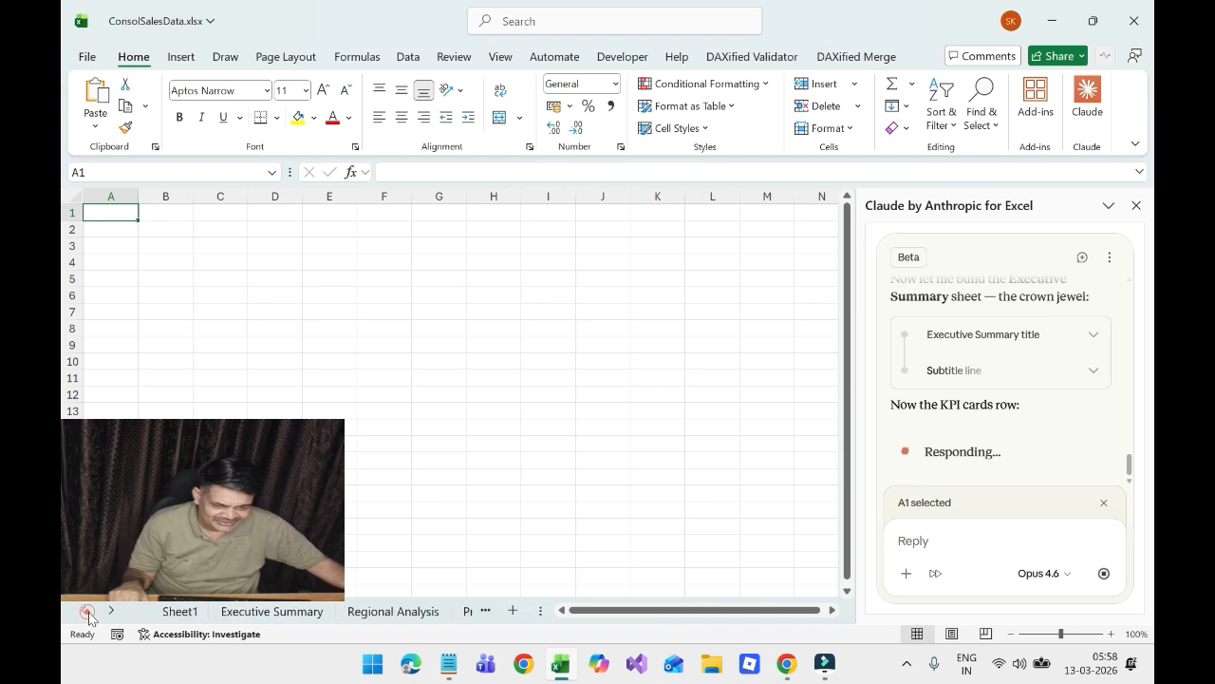
- Review the Executive Summary sheet and inspect the Central and East revenue cells in the Regional Analysis table
click(254, 613)
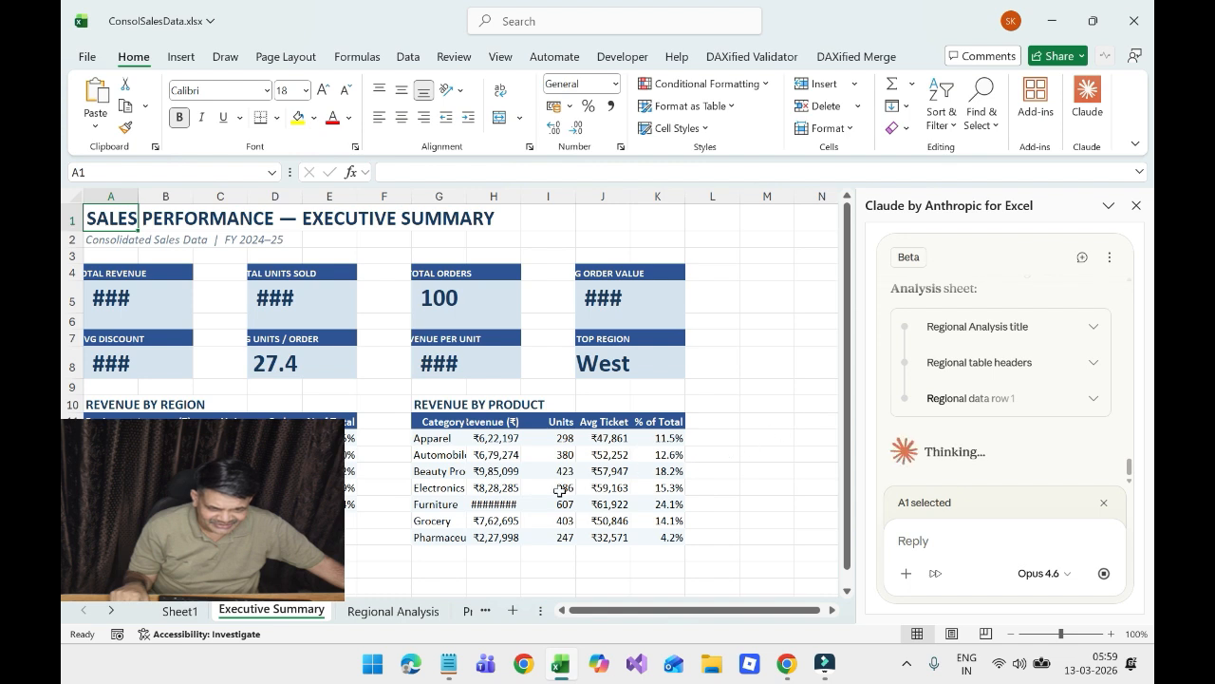
click(393, 610)
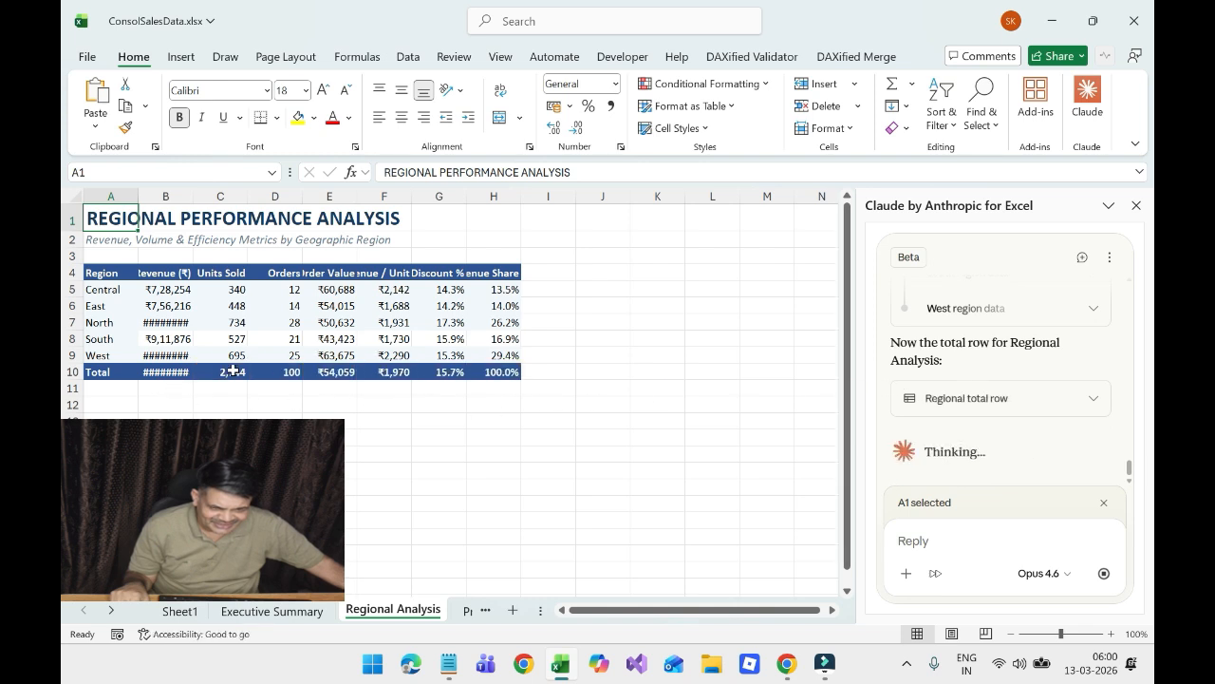
click(106, 293)
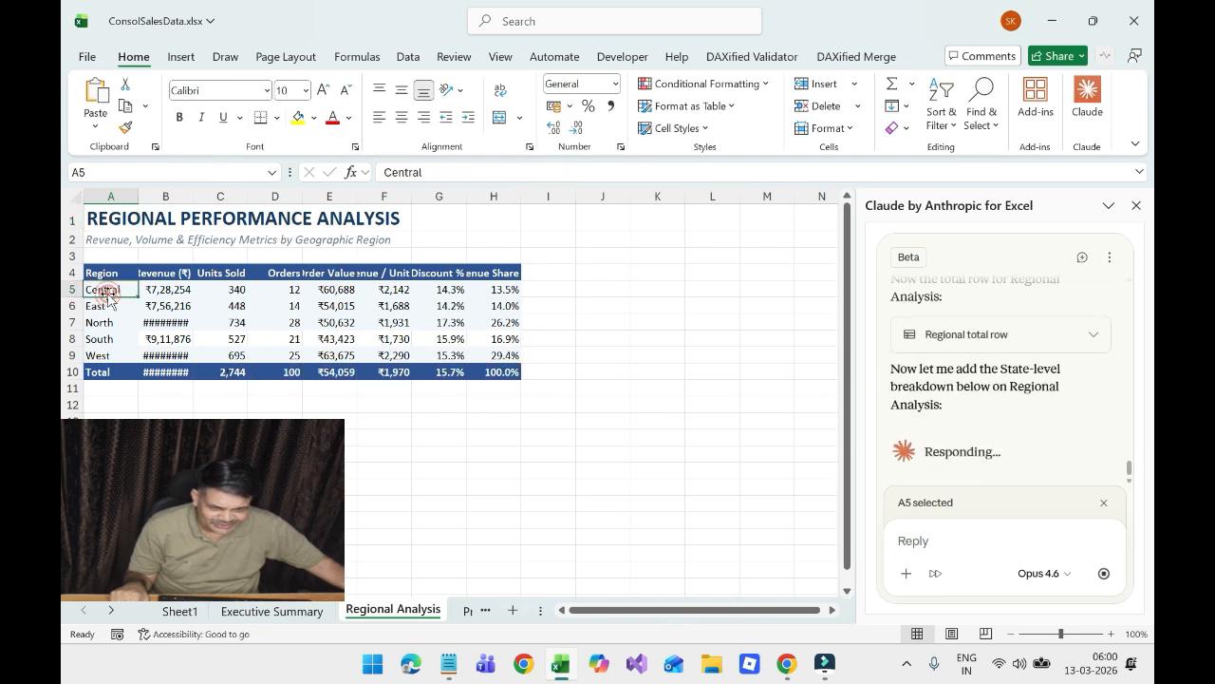
click(167, 292)
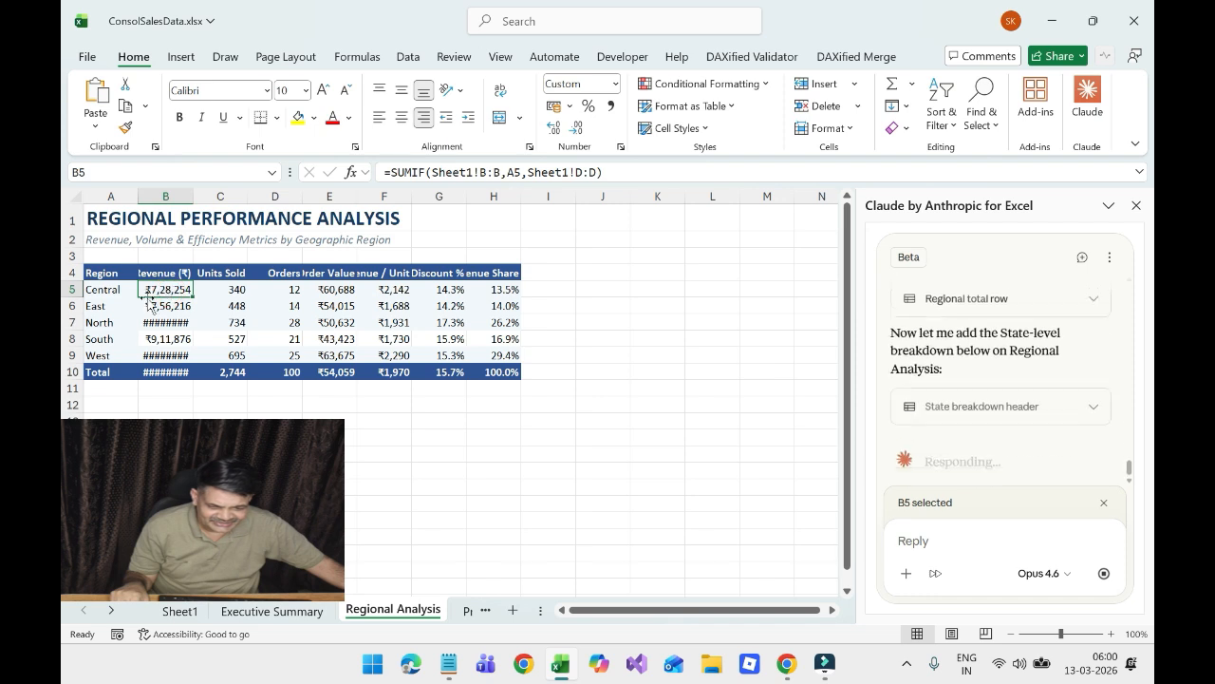
click(101, 304)
click(177, 306)
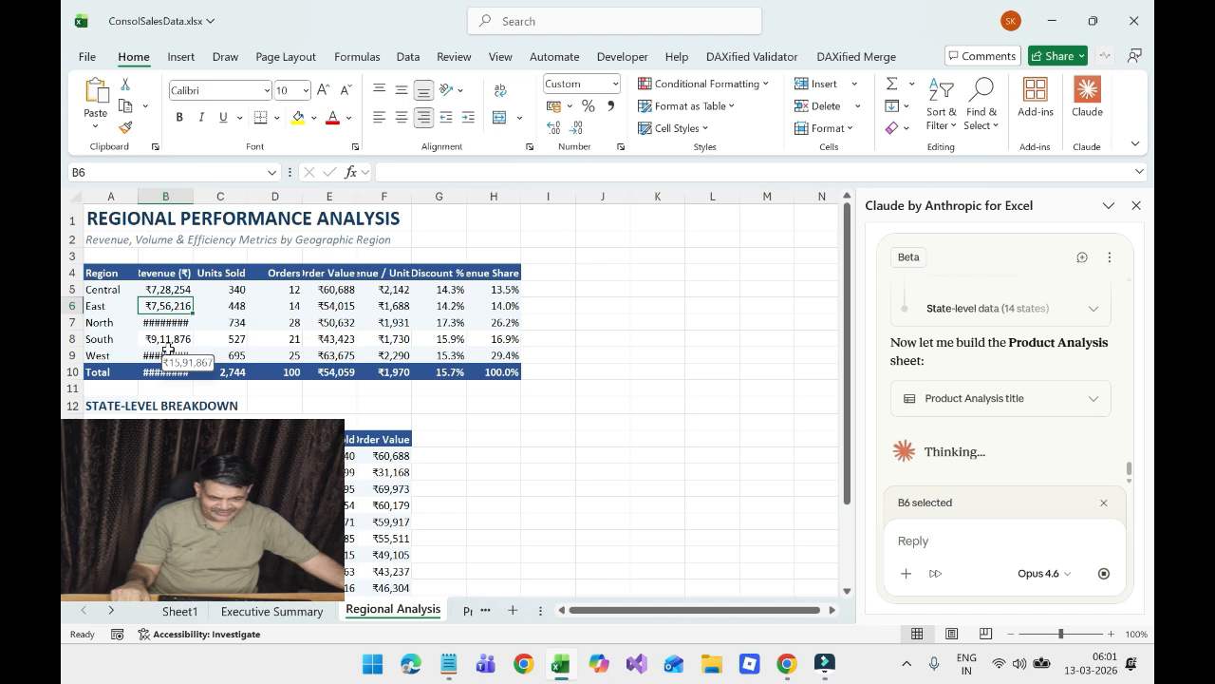
- Examine the State-Level Breakdown on Regional Analysis, checking its state, region, revenue and orders cells in rows 15 to 19
scroll(167, 349, down, 3)
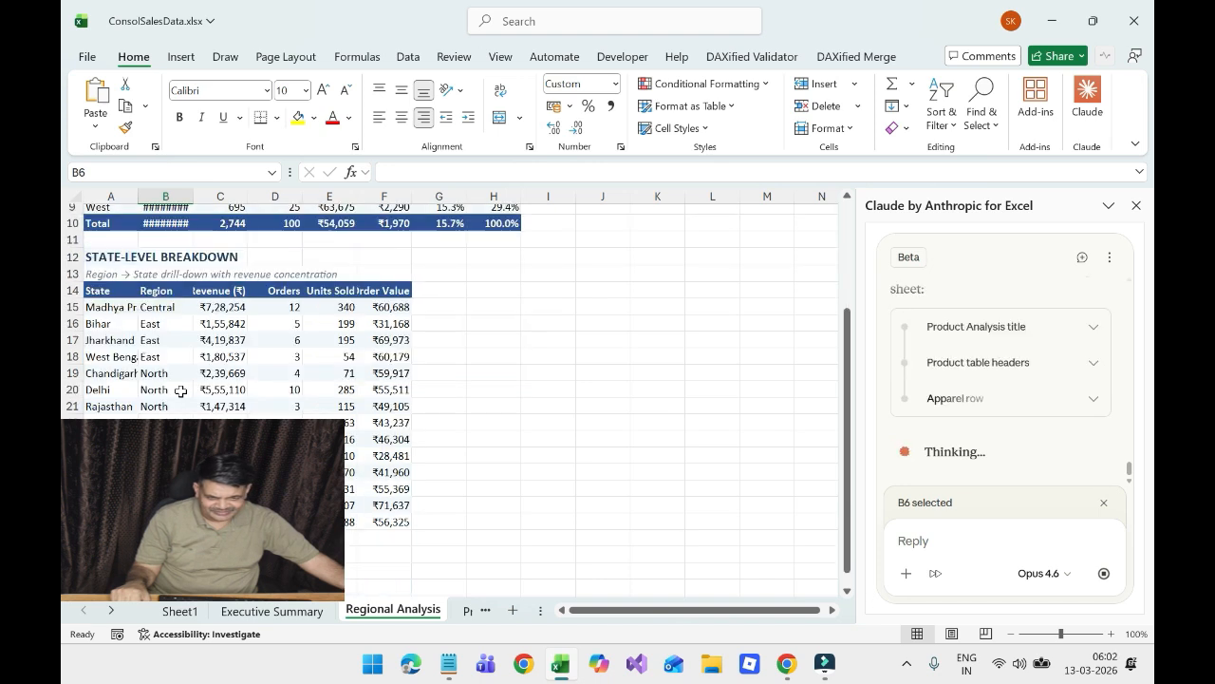
click(128, 373)
click(153, 372)
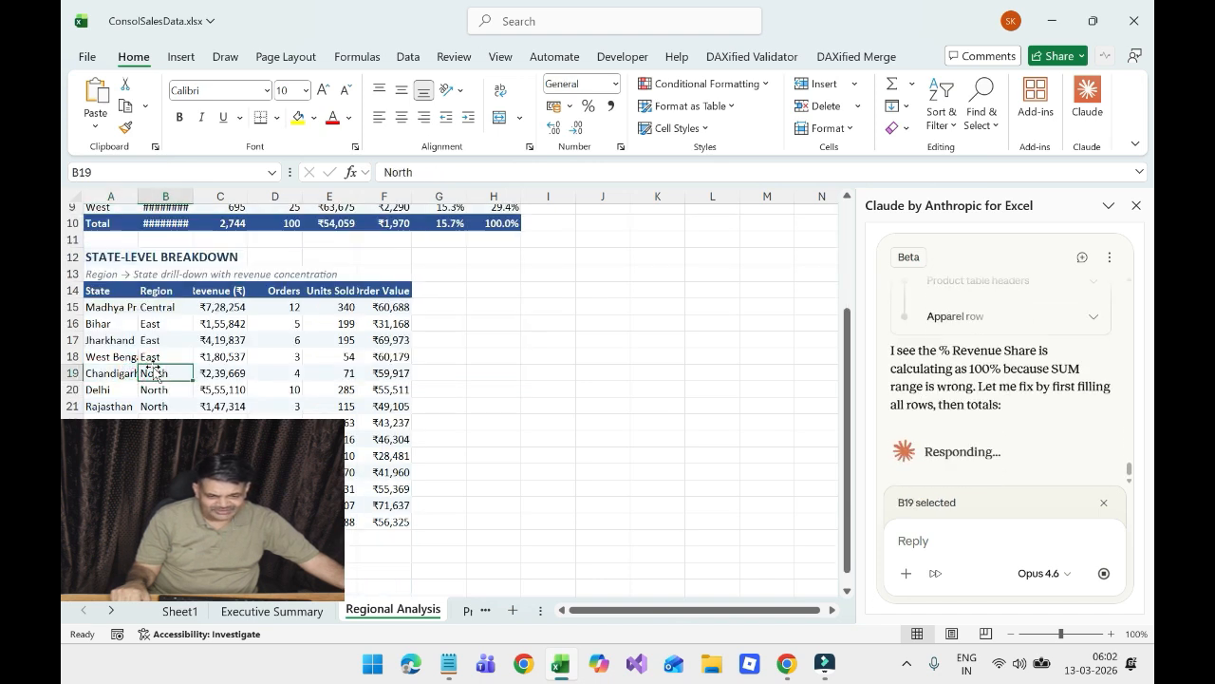
click(205, 352)
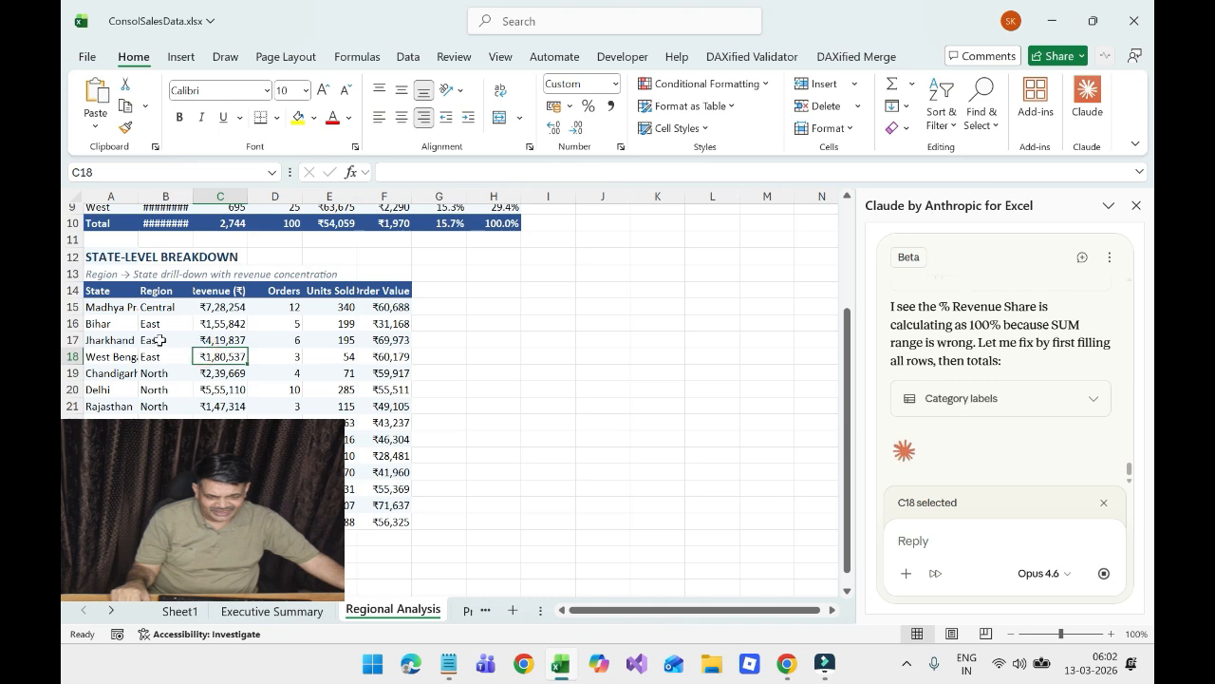
click(114, 307)
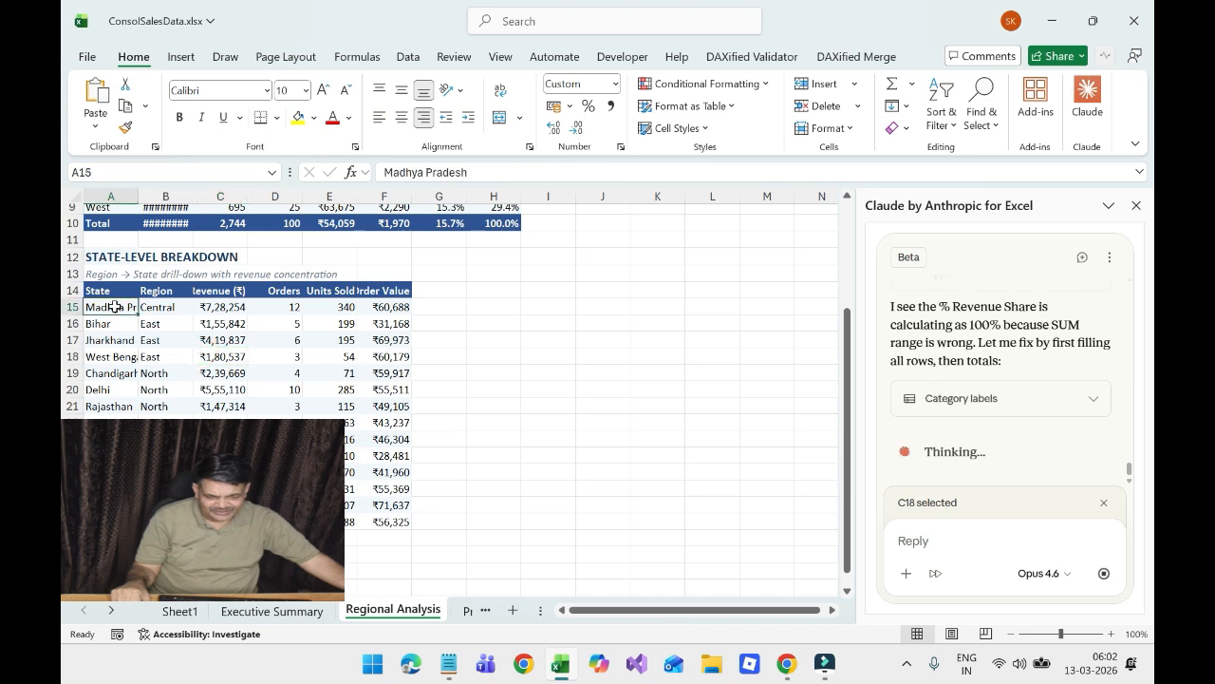
click(221, 308)
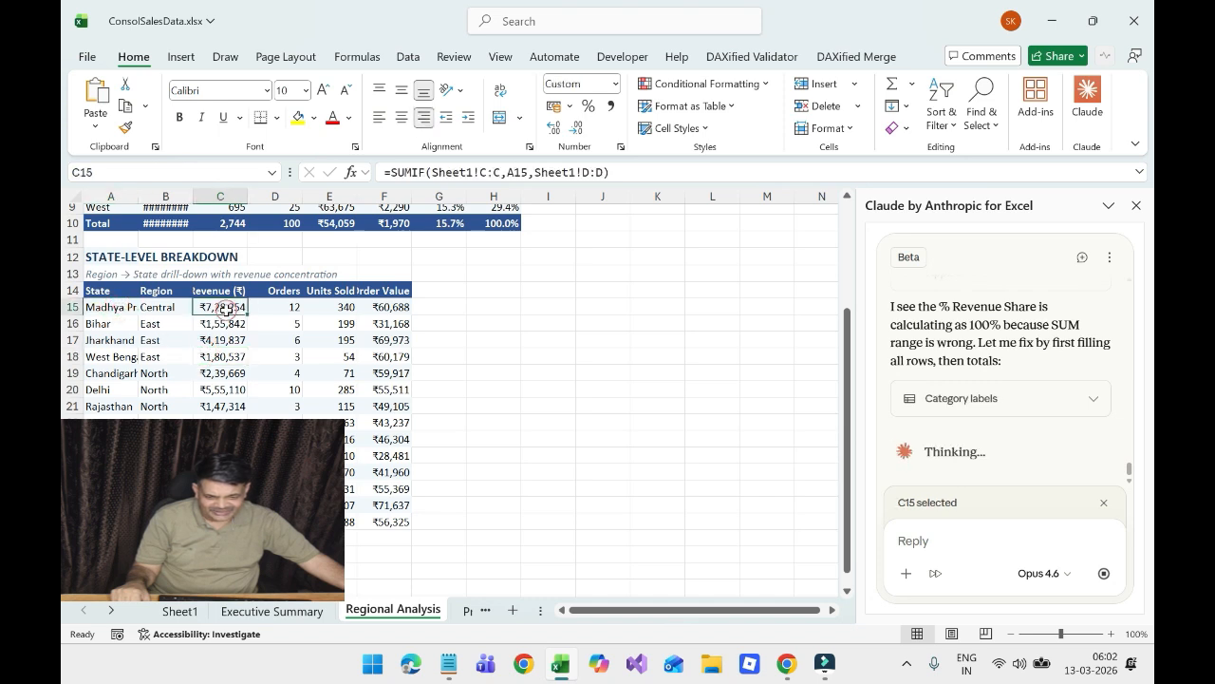
click(284, 312)
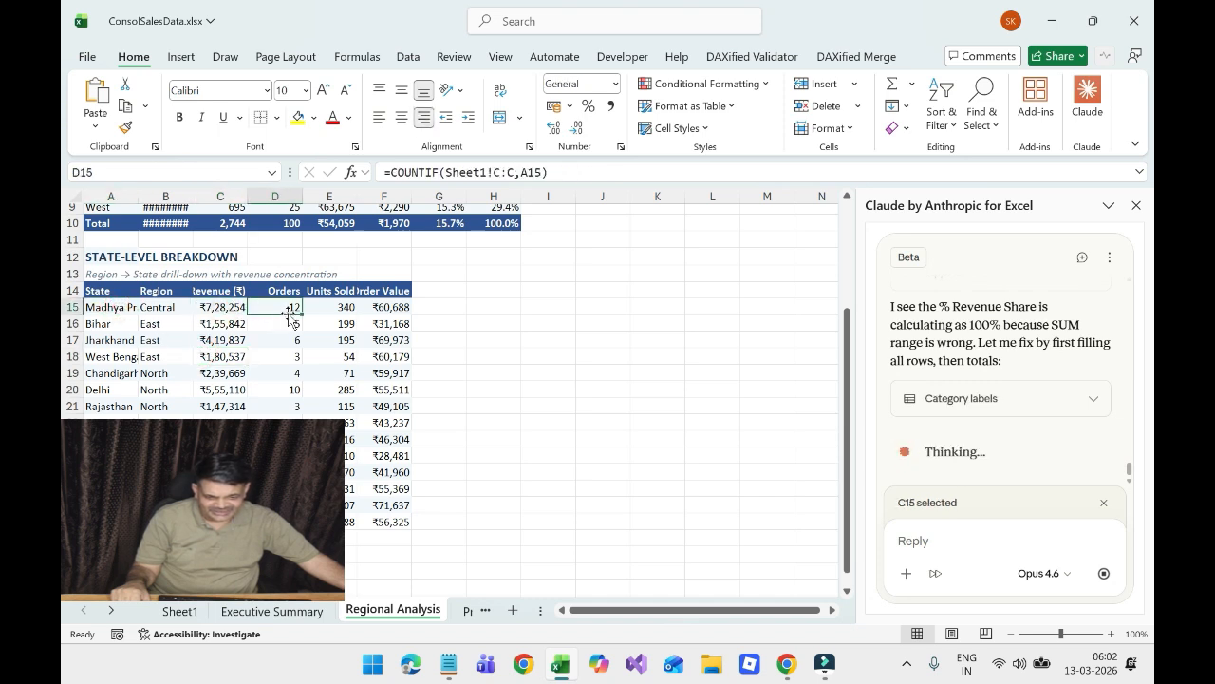
click(111, 306)
click(147, 307)
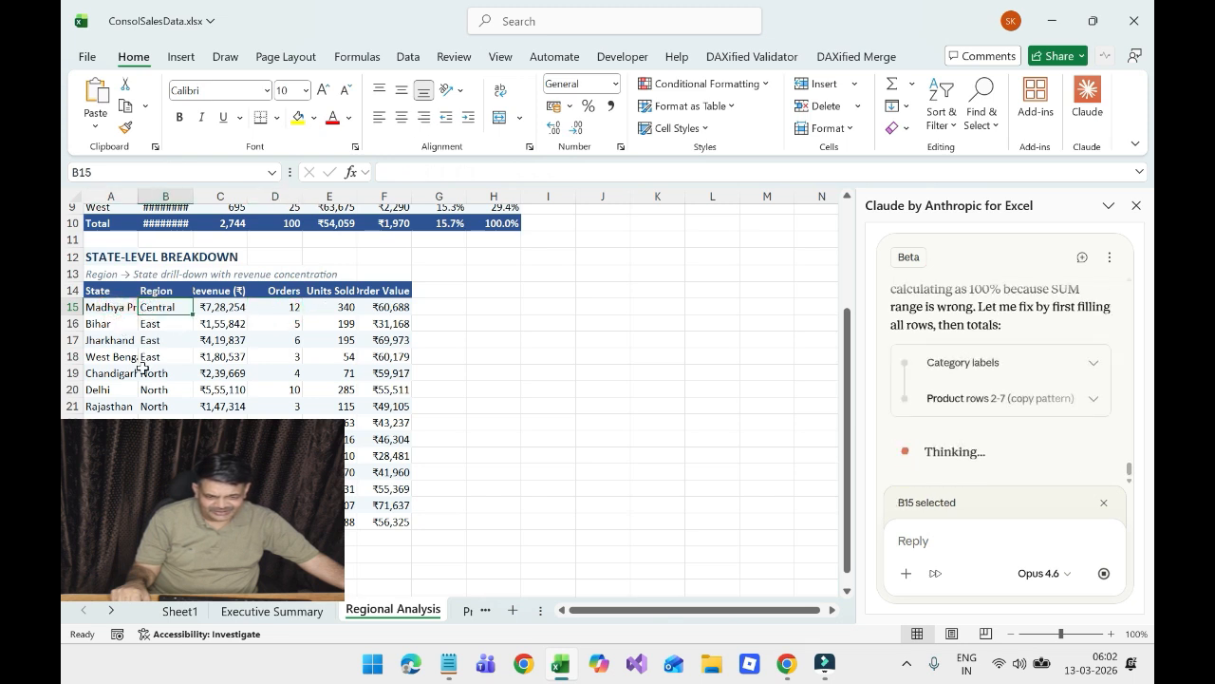
click(151, 324)
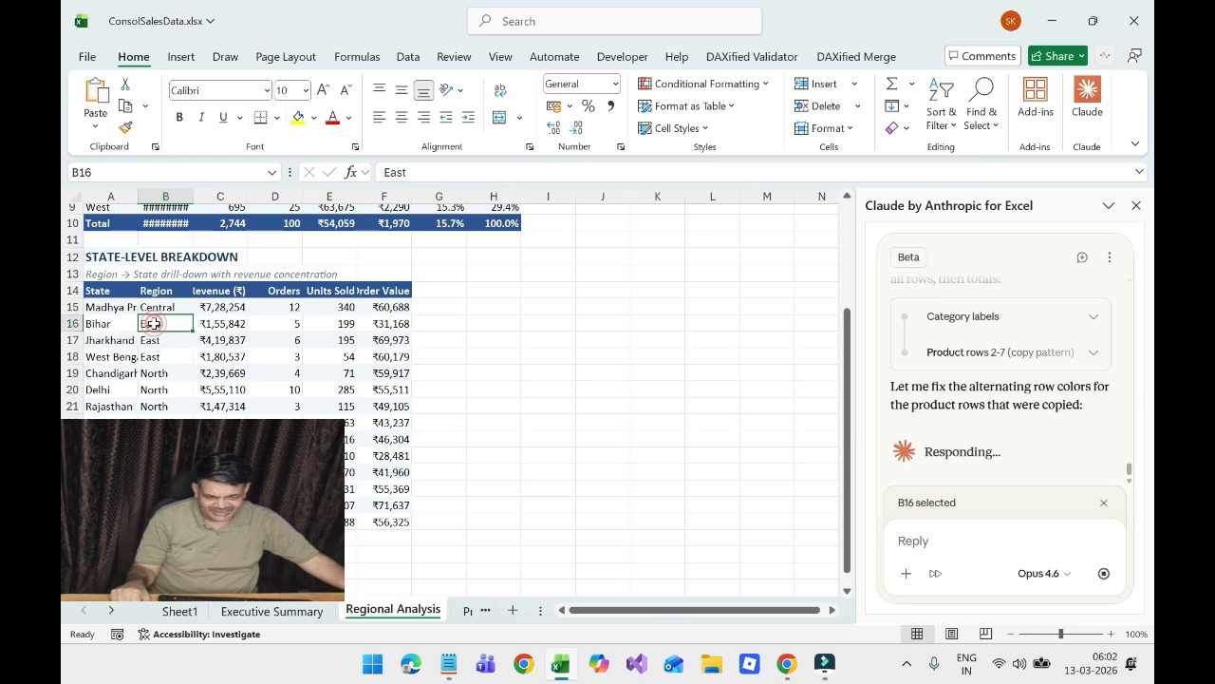
click(153, 339)
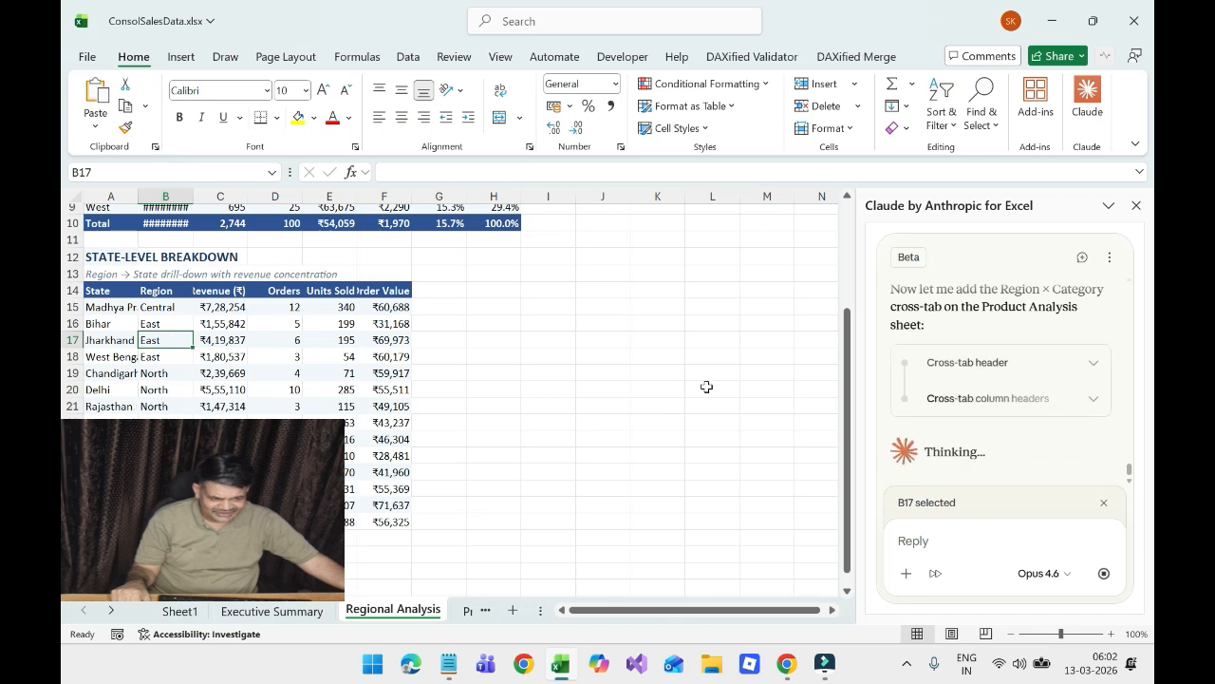
- Check Claude's progress on the Product Analysis, Rep Scorecard, Customer Segments and Monthly Trends sheets
click(1094, 398)
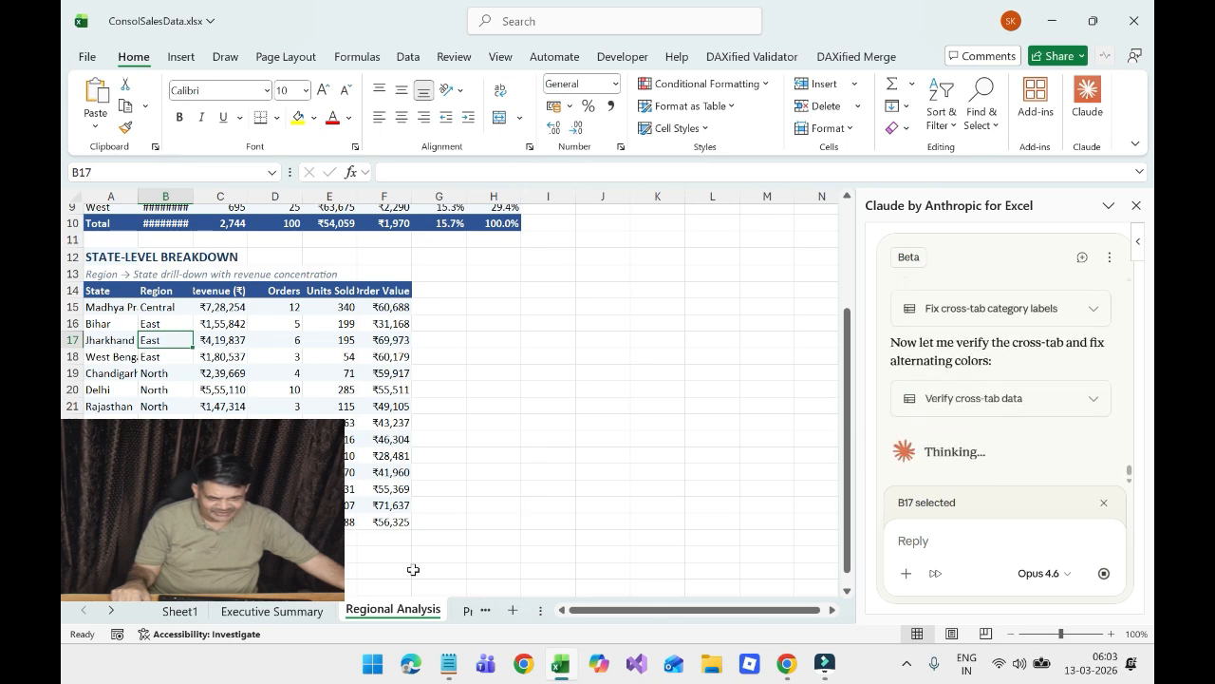
click(111, 609)
click(111, 610)
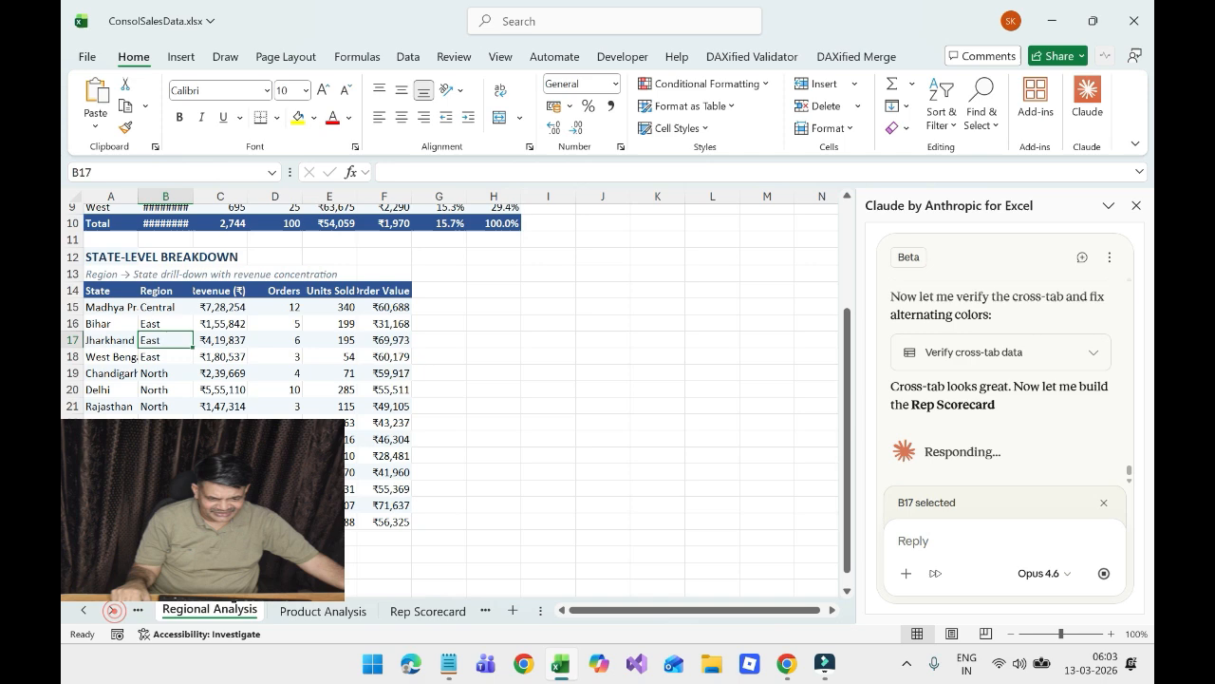
click(322, 610)
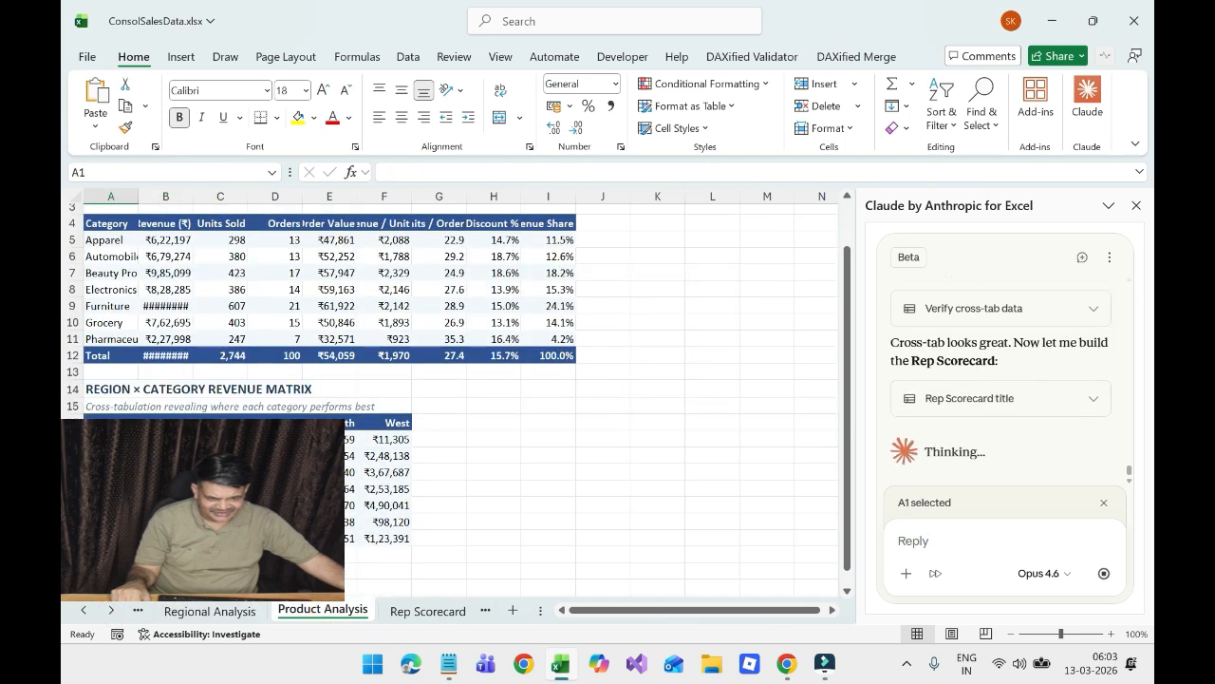
click(427, 610)
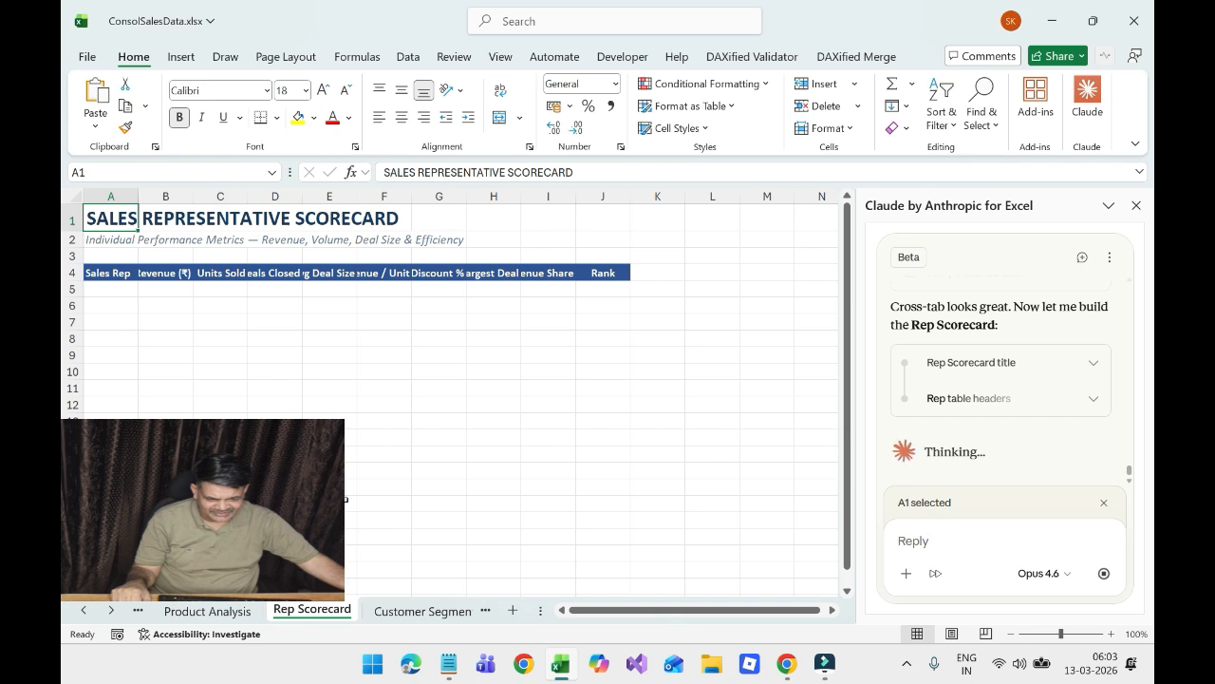
click(394, 610)
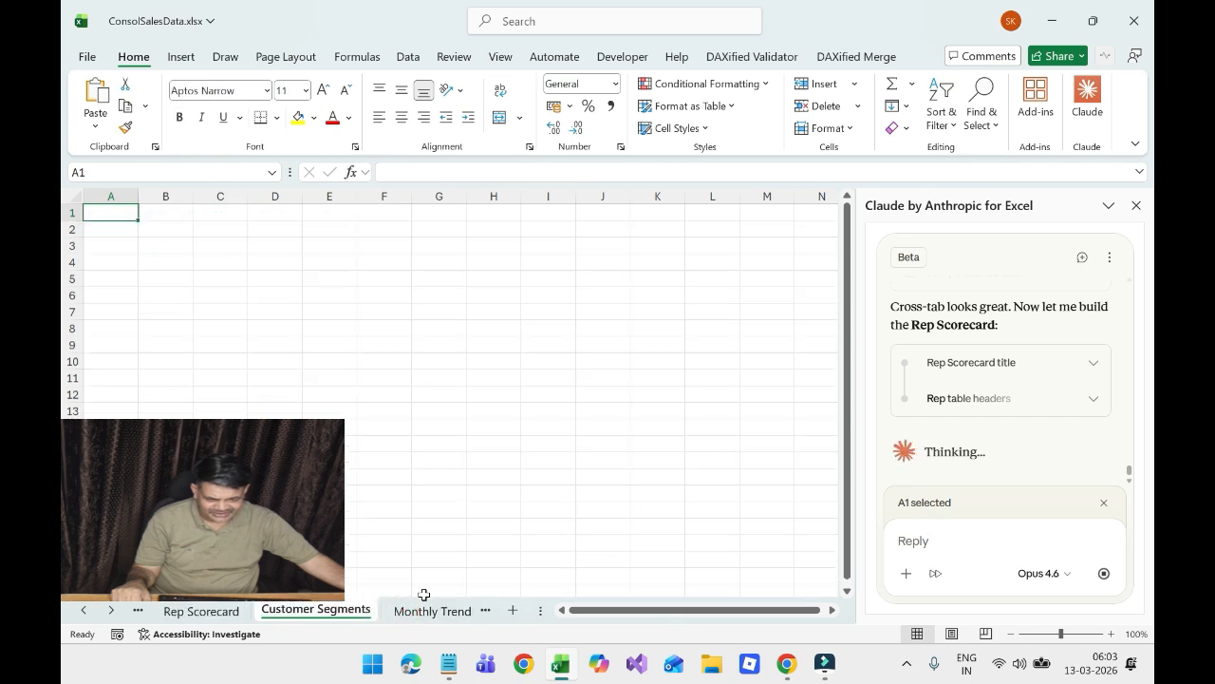
click(432, 613)
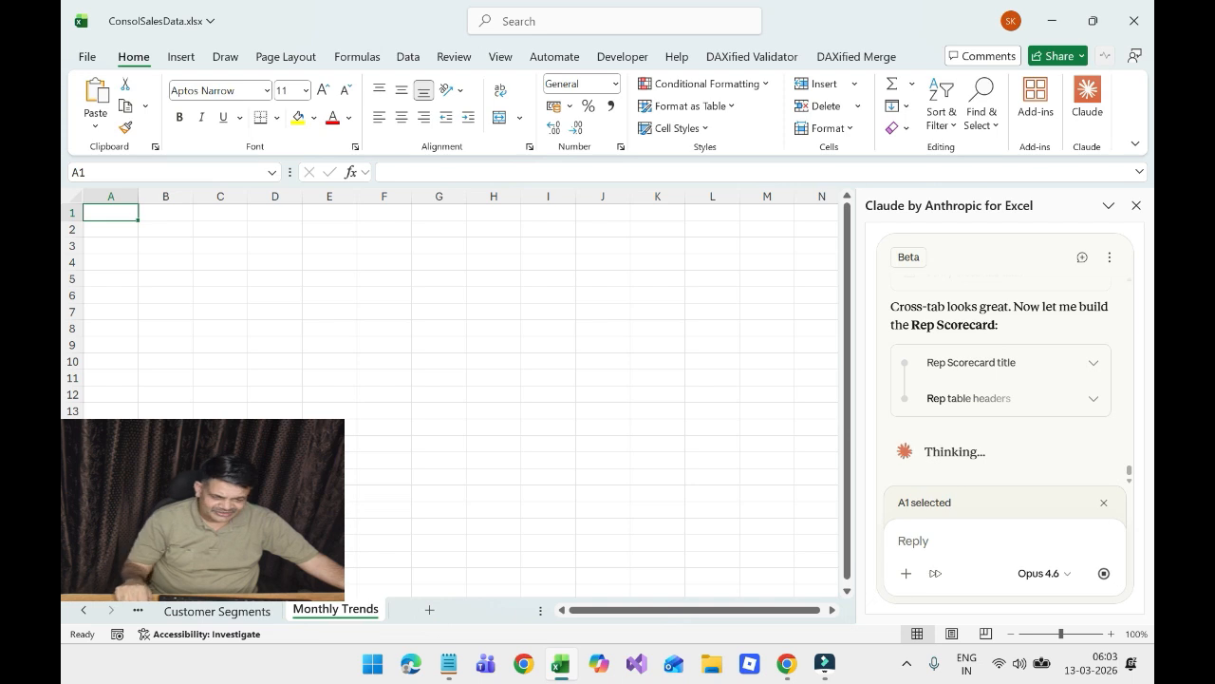
click(237, 611)
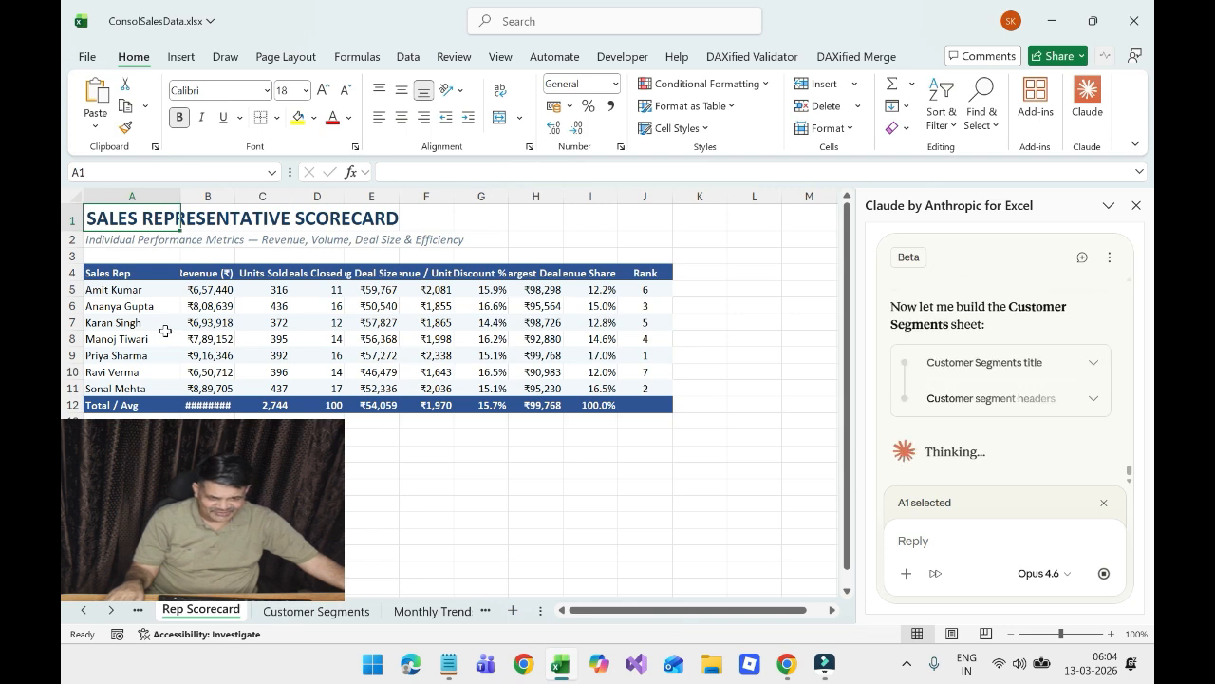
- Inspect the rep, revenue and deals-closed cells on Rep Scorecard and widen column B to fit its revenue figures
click(140, 289)
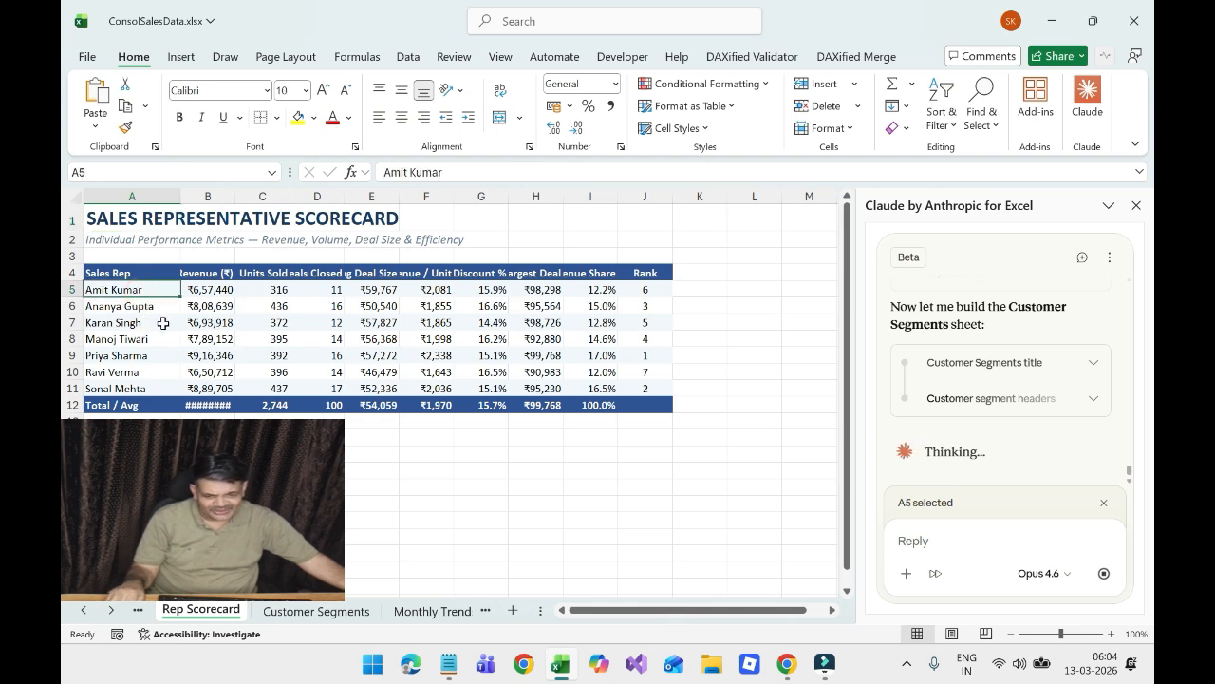
click(213, 292)
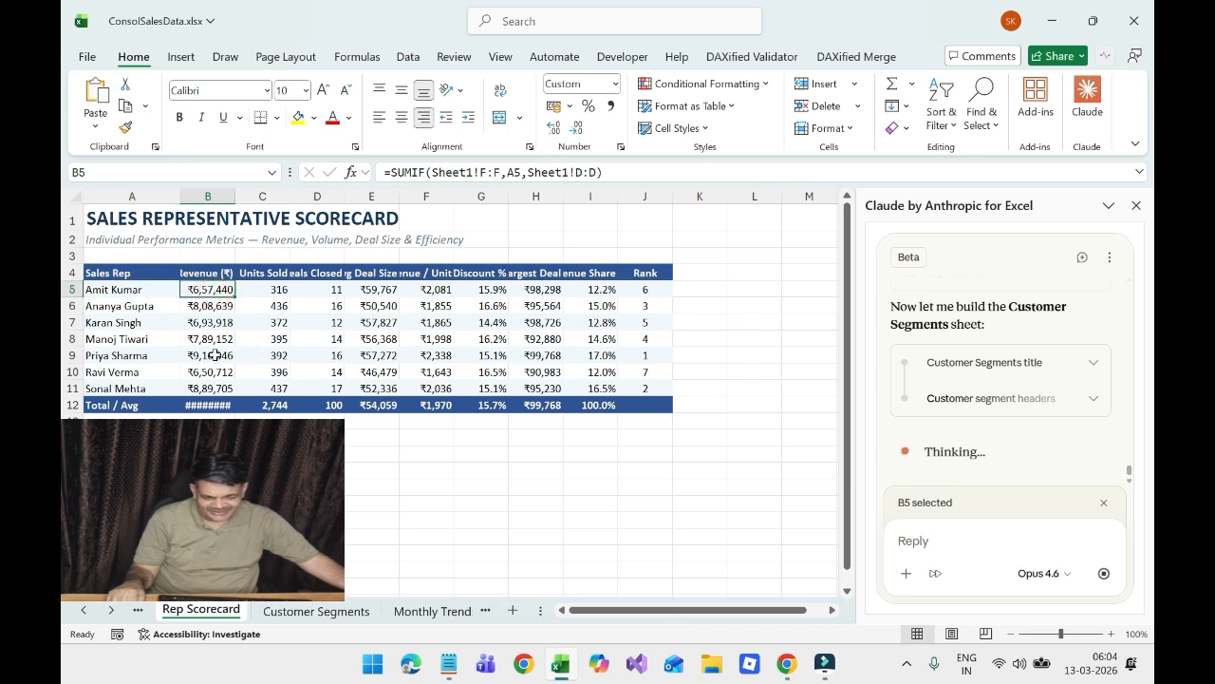
click(320, 310)
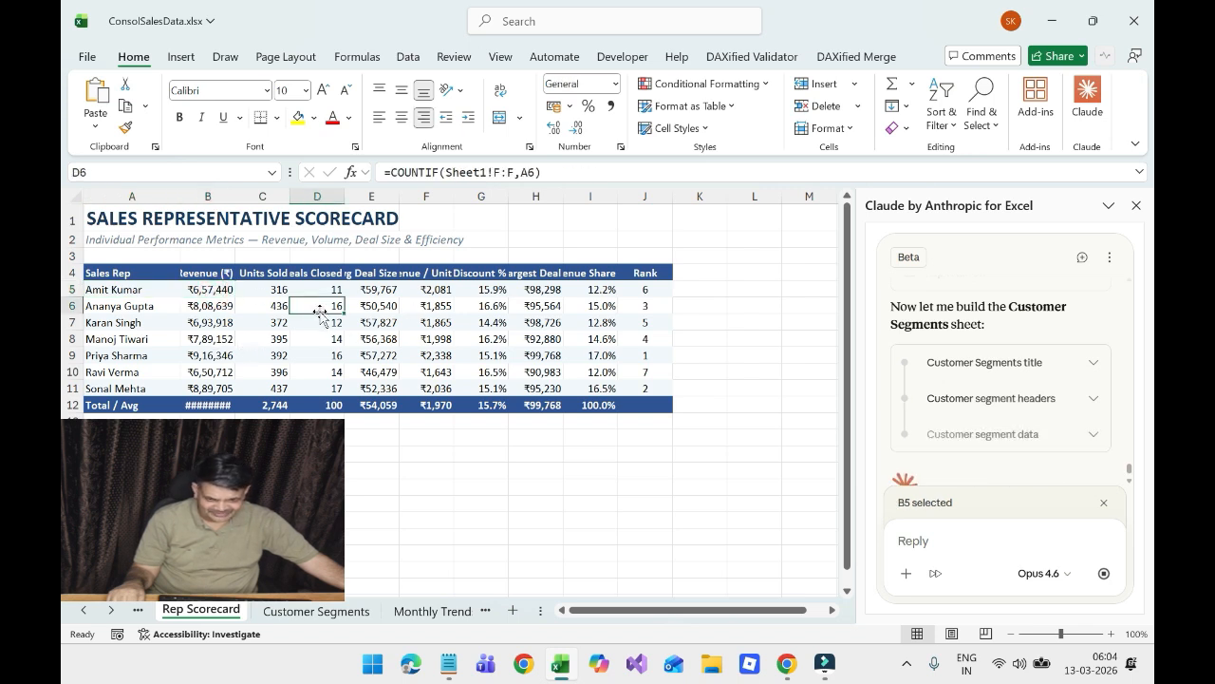
click(134, 338)
drag(234, 200, 245, 201)
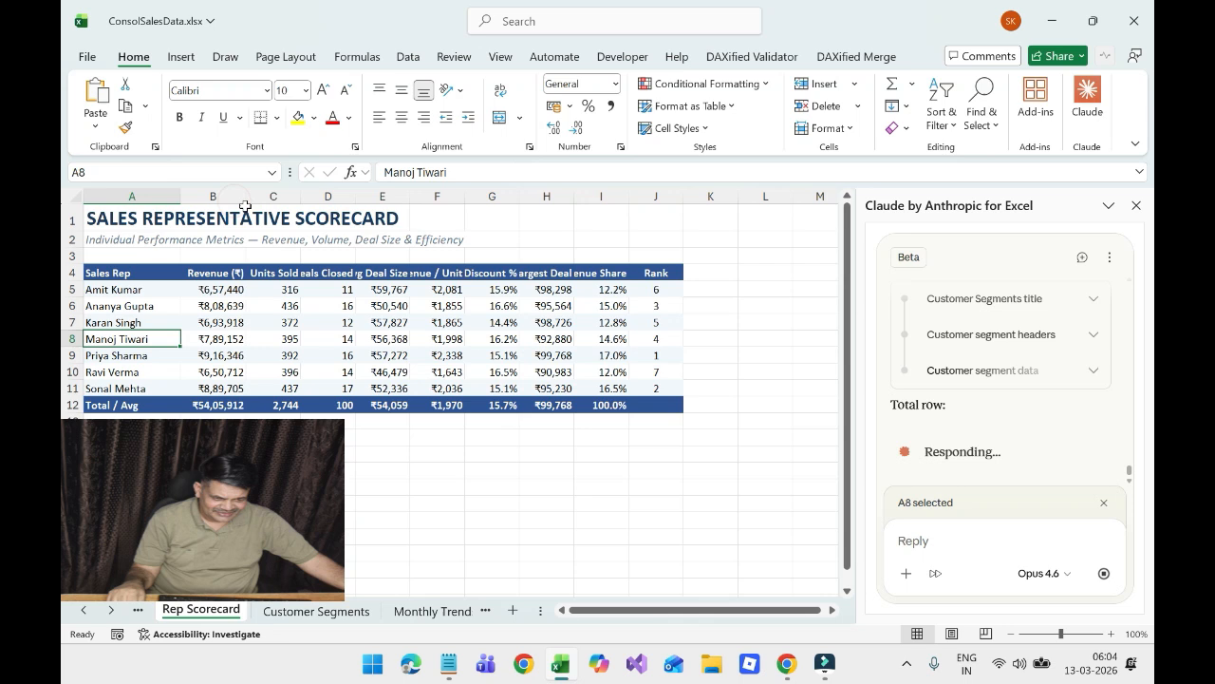
- Compare revenue and rank cells in rows 5, 8 and 9 of Rep Scorecard, checking the rank formula against revenue
click(225, 334)
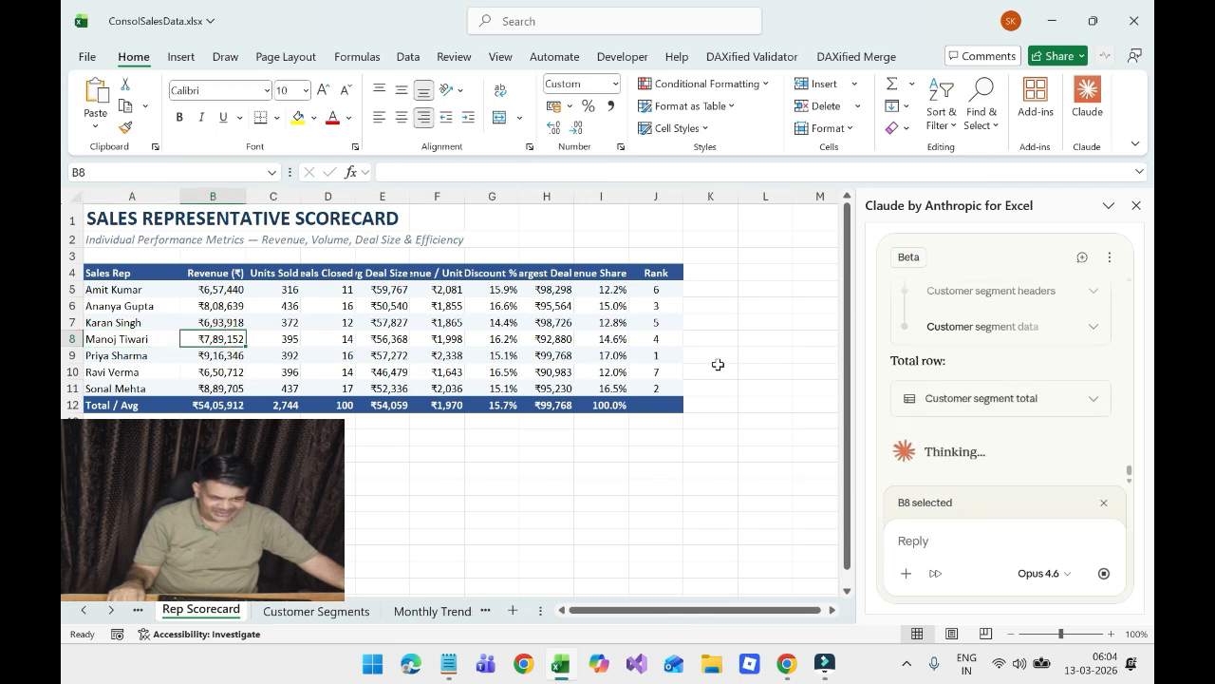
click(649, 284)
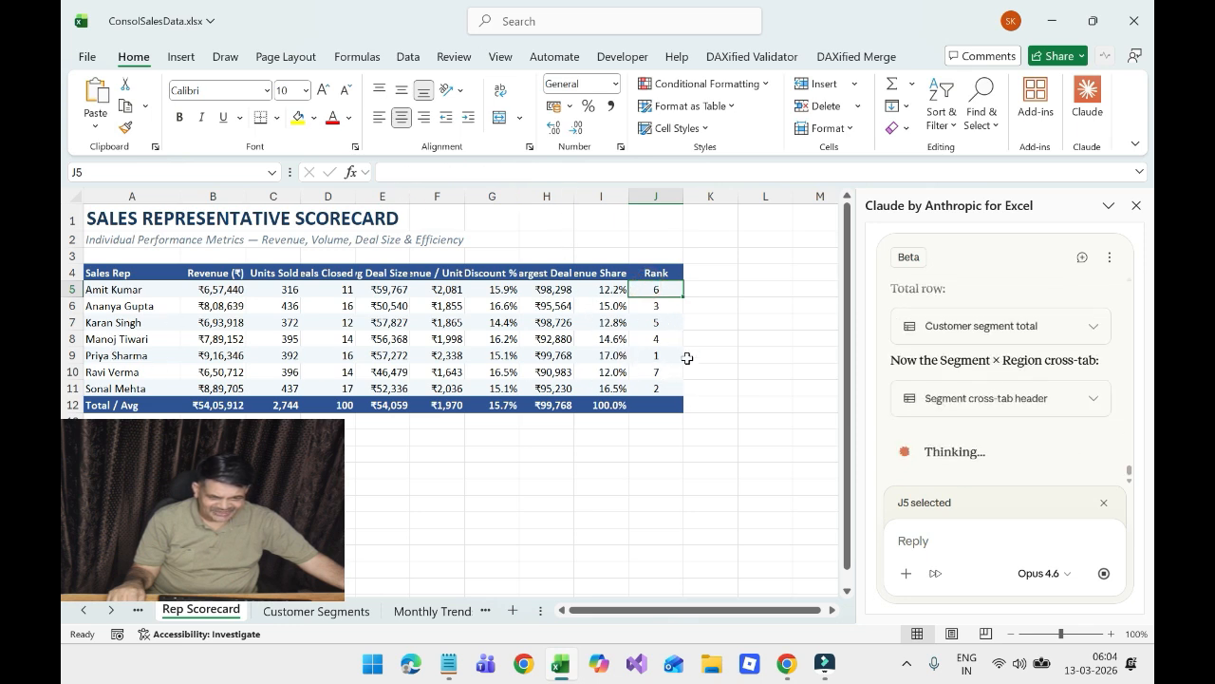
click(657, 355)
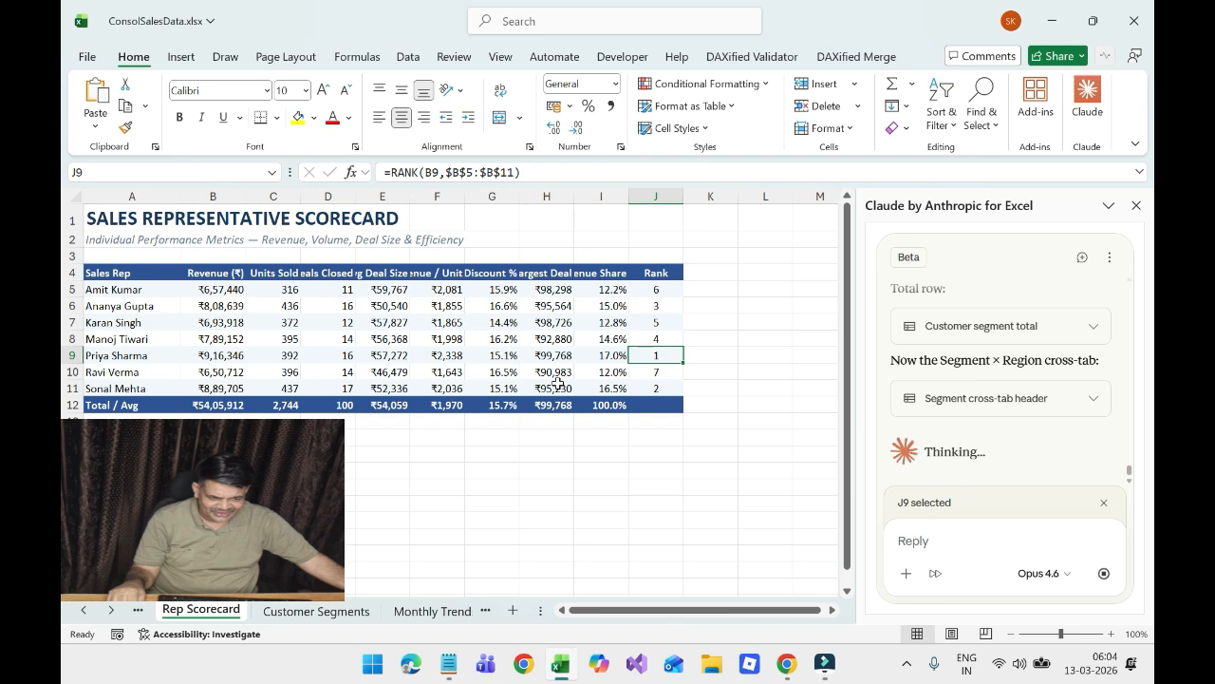
click(224, 357)
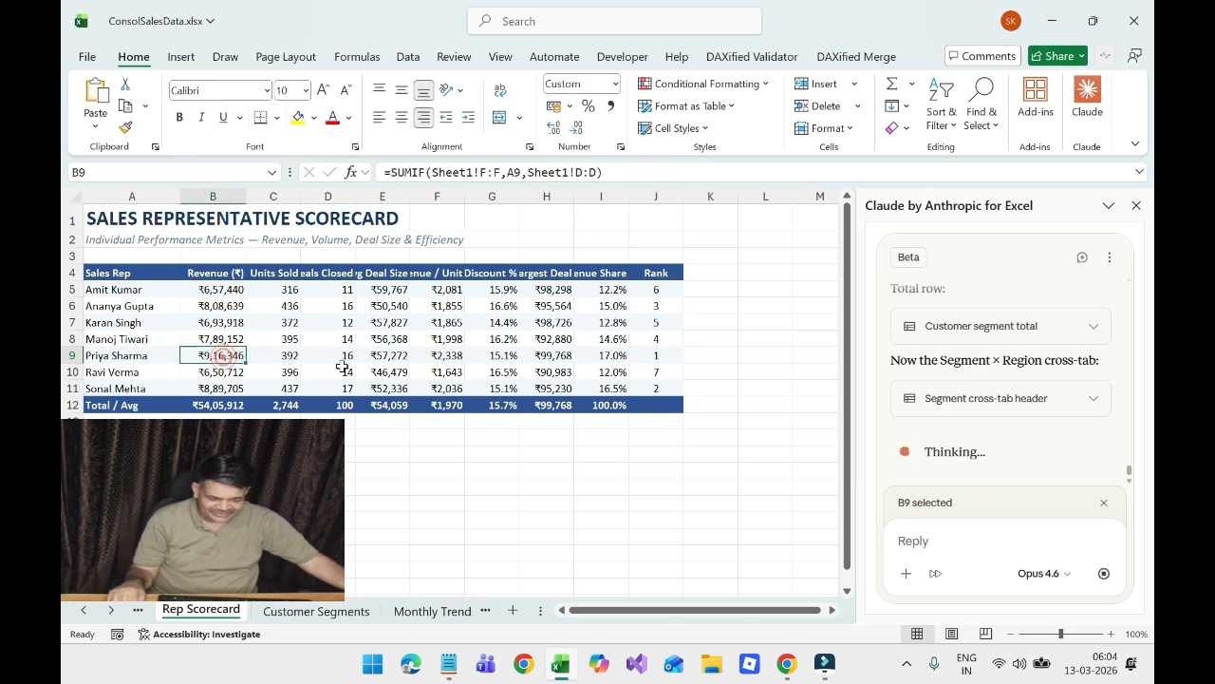
click(656, 355)
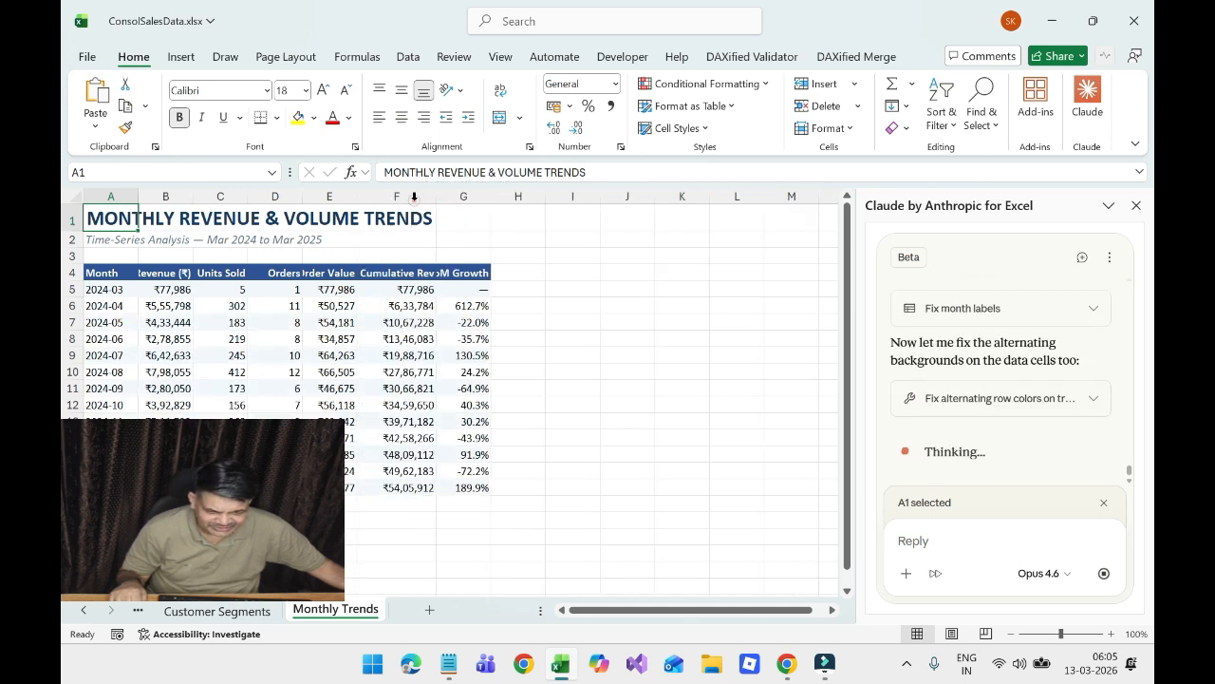
- Check the Cumulative Rev column and Monthly Revenue Trend chart on Monthly Trends while following Claude's chart-building progress
click(419, 281)
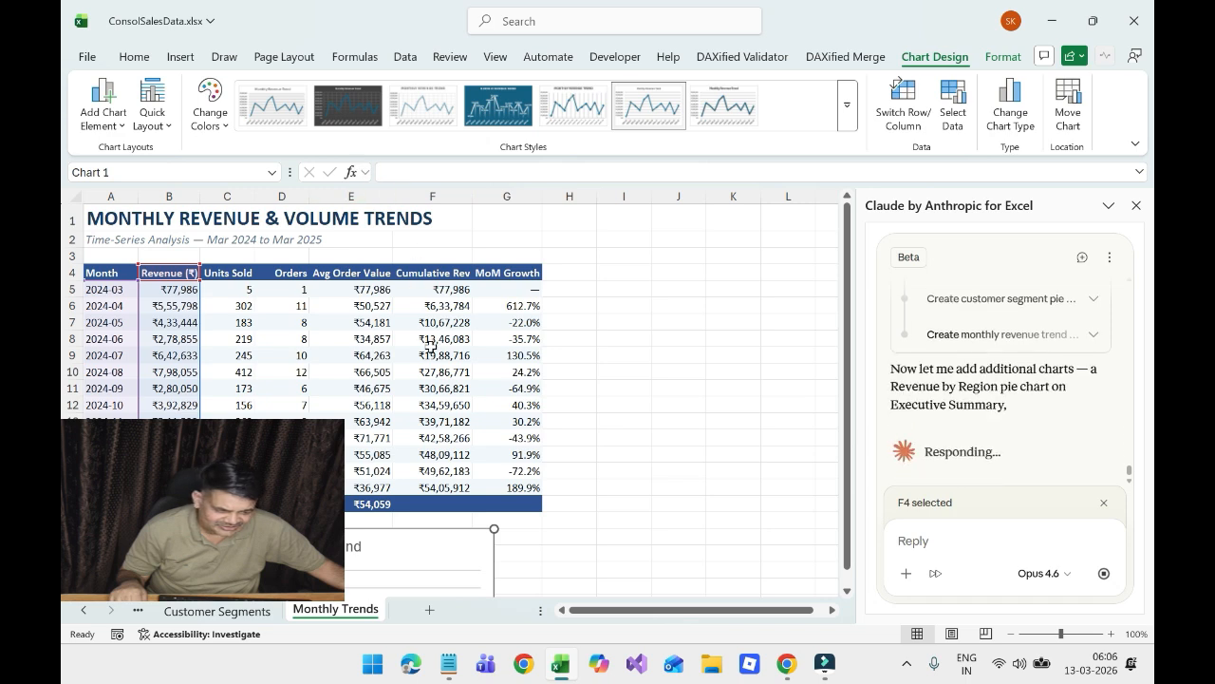
scroll(432, 350, down, 1)
scroll(432, 349, down, 2)
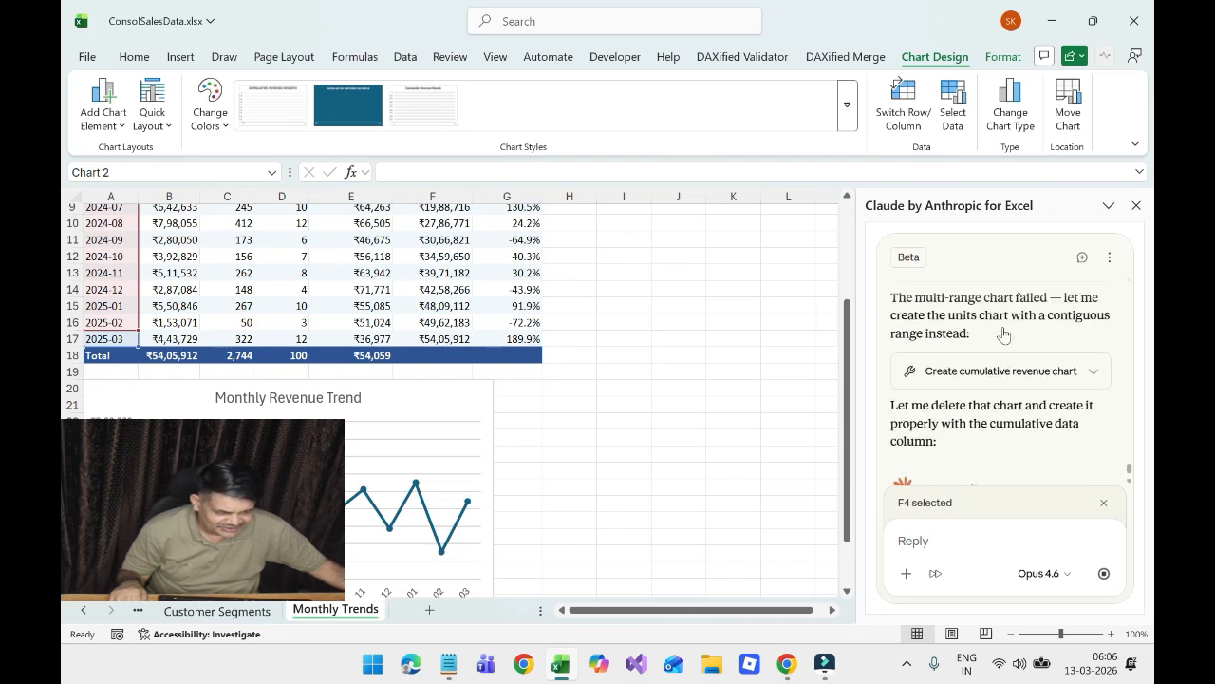
scroll(1060, 394, up, 1)
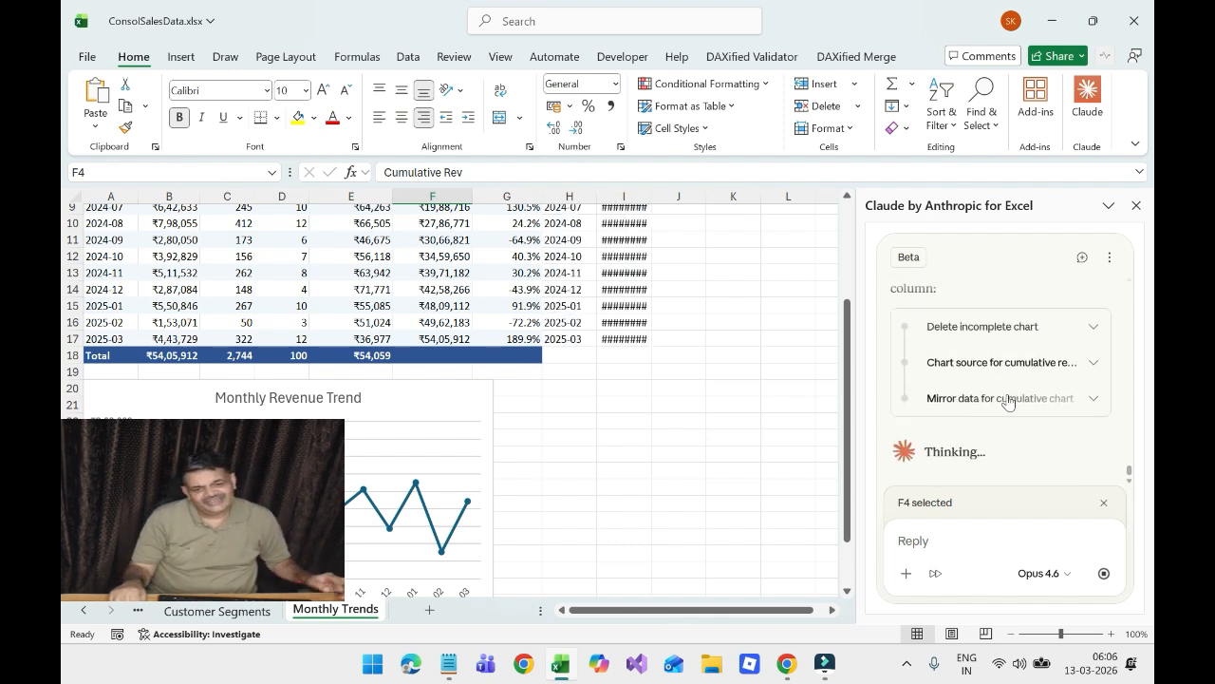
scroll(697, 359, up, 2)
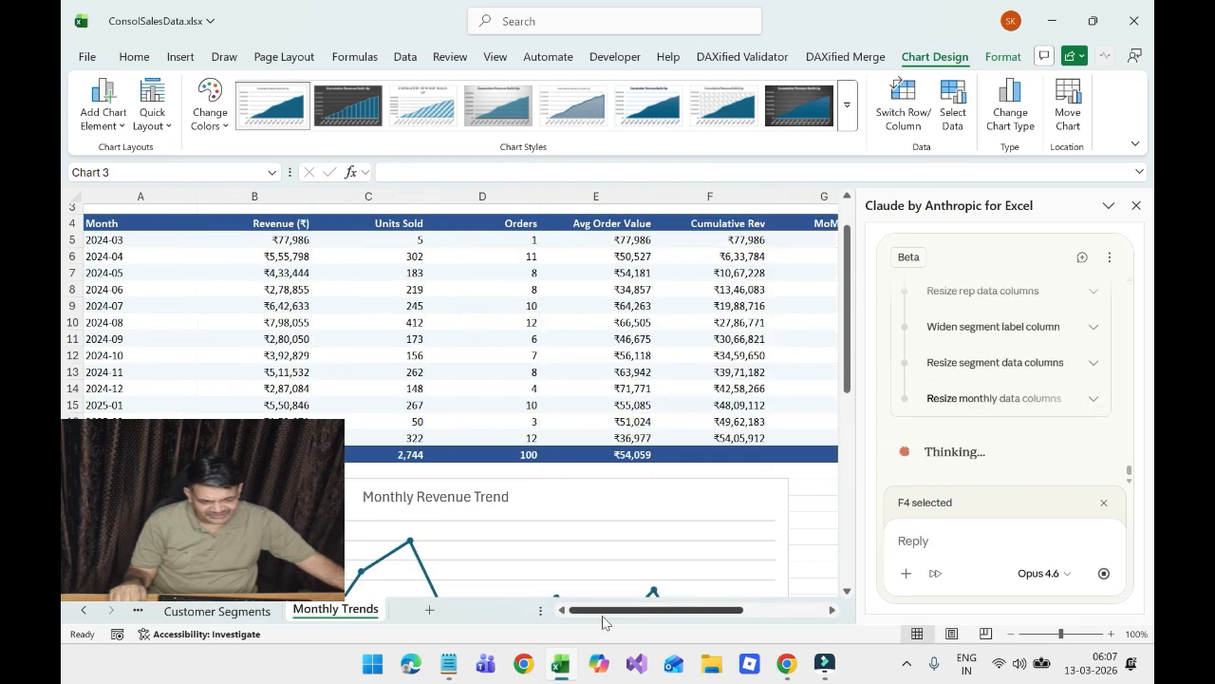
- Examine the Month and Cumulative Revenue columns H and I on Monthly Trends, along with the charts below the table
drag(604, 610, 686, 613)
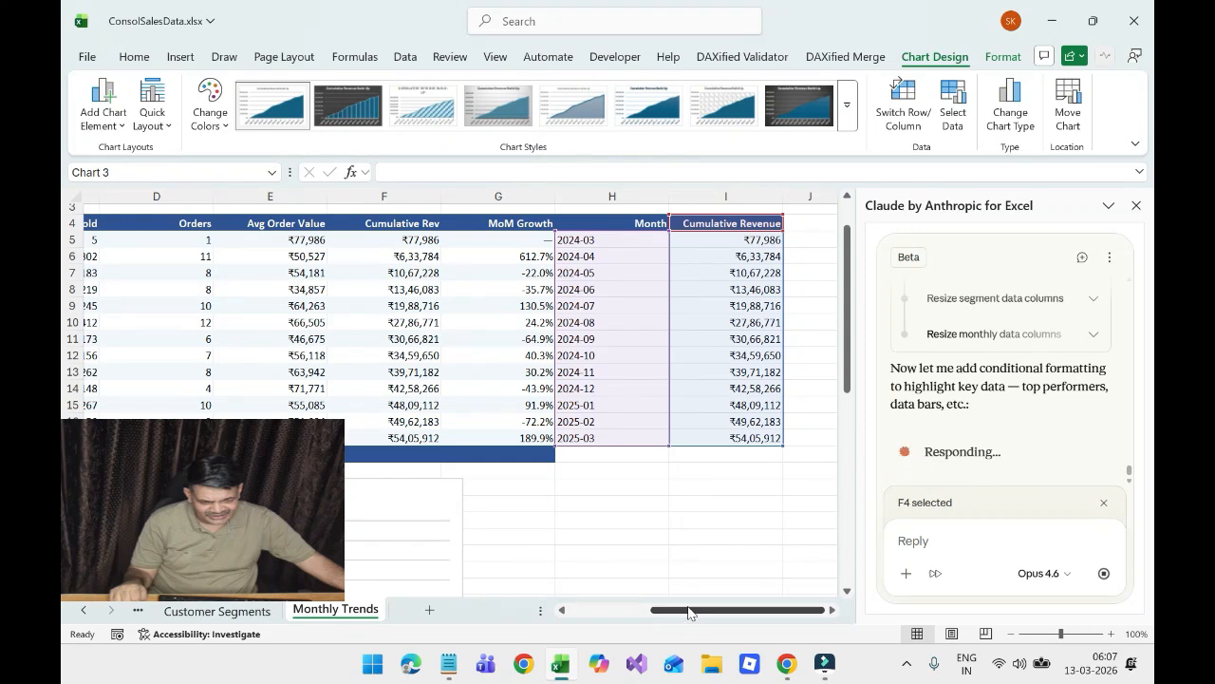
scroll(463, 461, down, 1)
scroll(462, 461, down, 4)
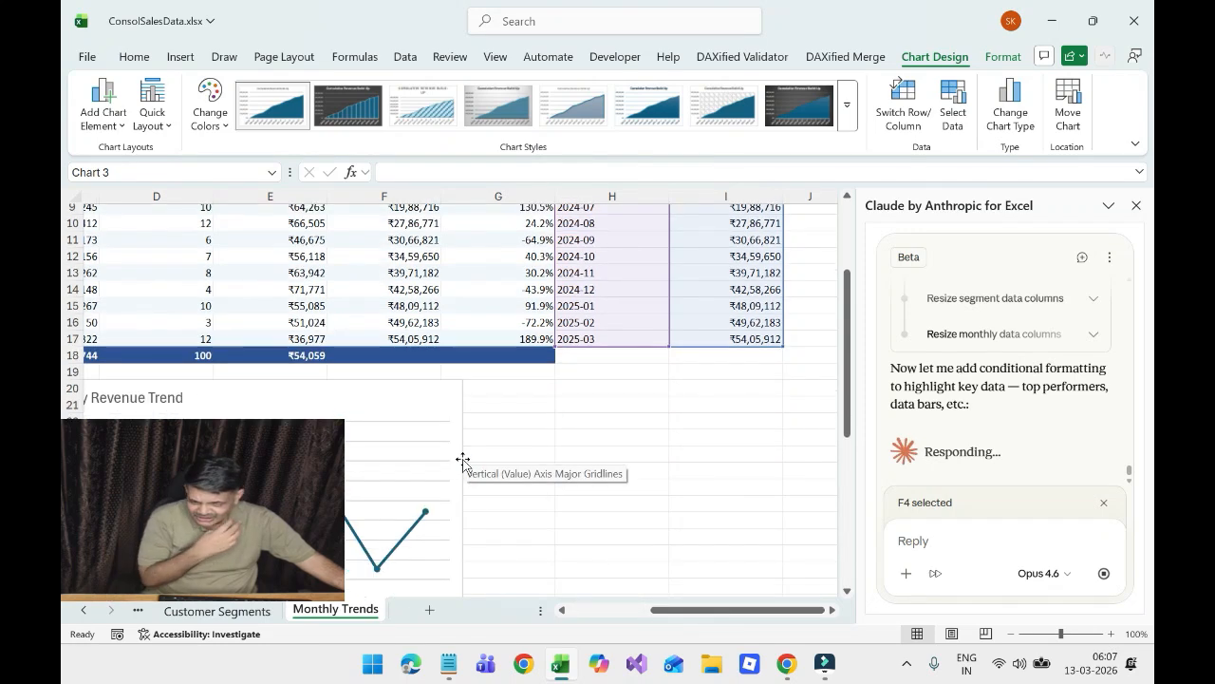
scroll(462, 462, down, 4)
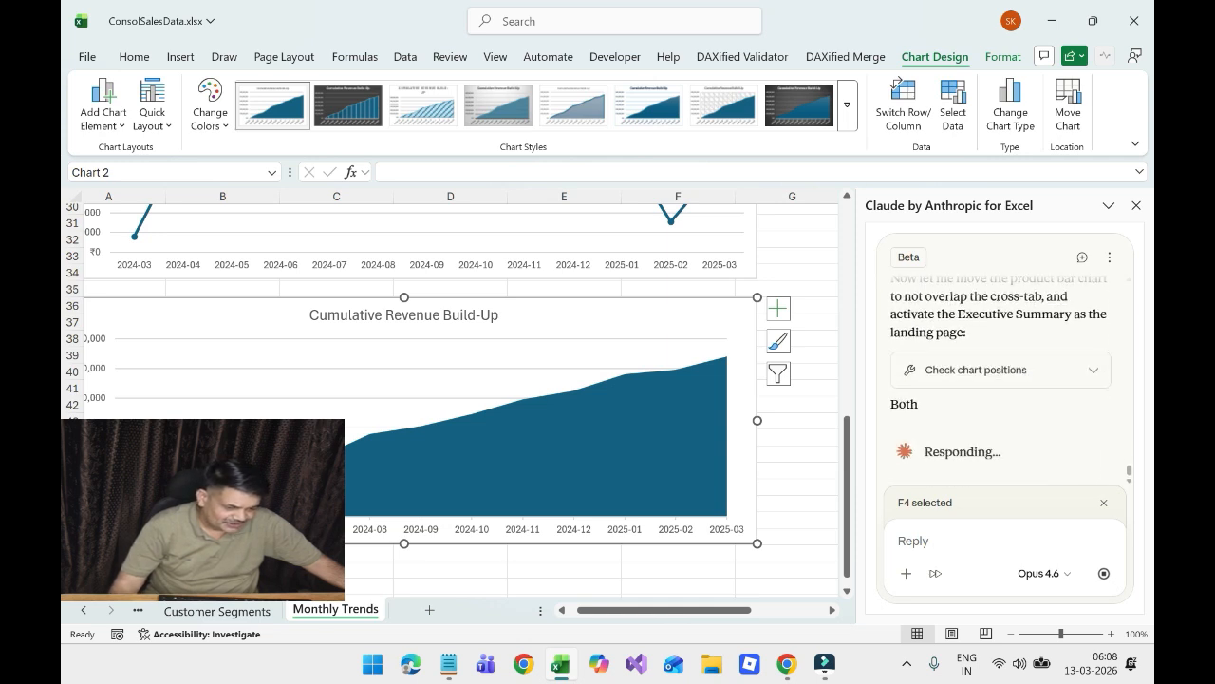
- Read back Claude's messages about cross-checking the totals and repositioning the charts
scroll(1002, 423, up, 2)
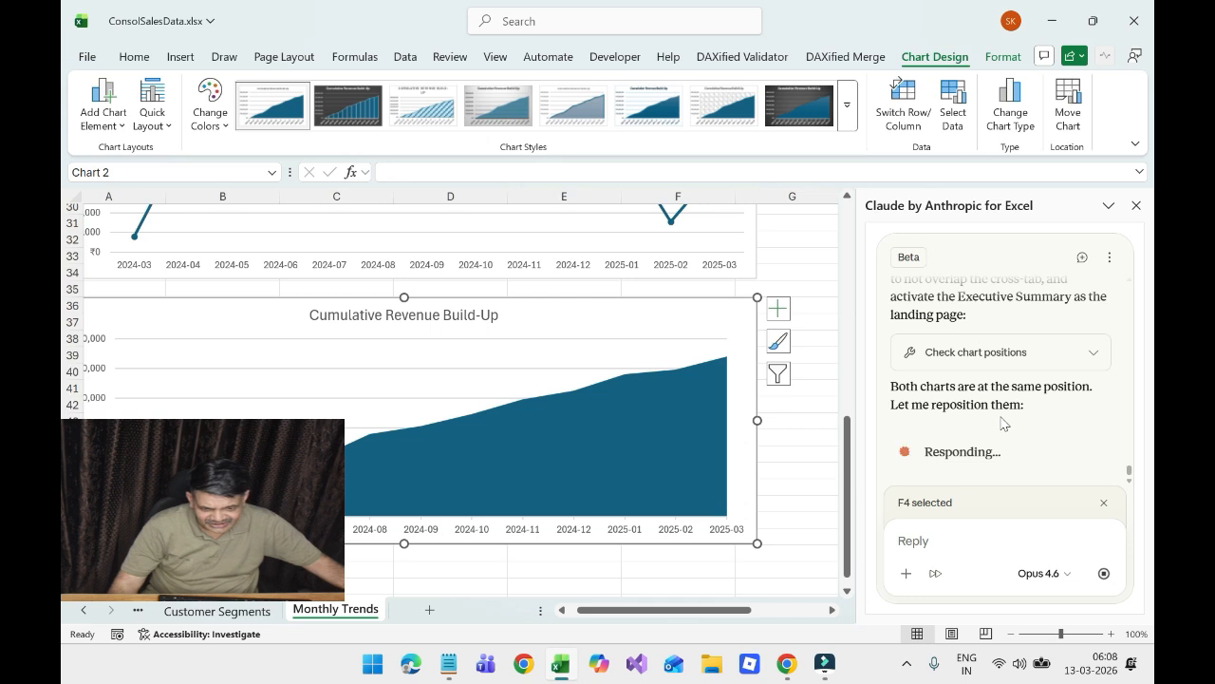
scroll(1001, 423, up, 2)
scroll(978, 404, up, 2)
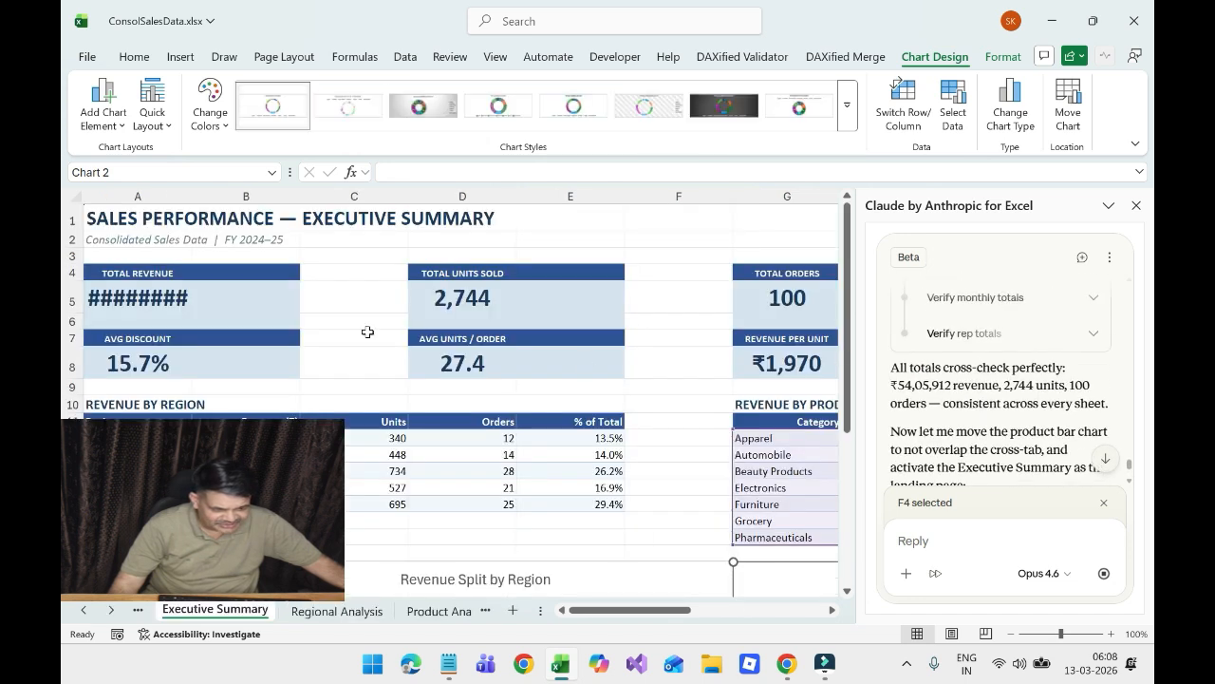
- Look over the Executive Summary's KPI cards, region and product tables and doughnut charts while Claude finishes its formatting
scroll(1005, 360, down, 4)
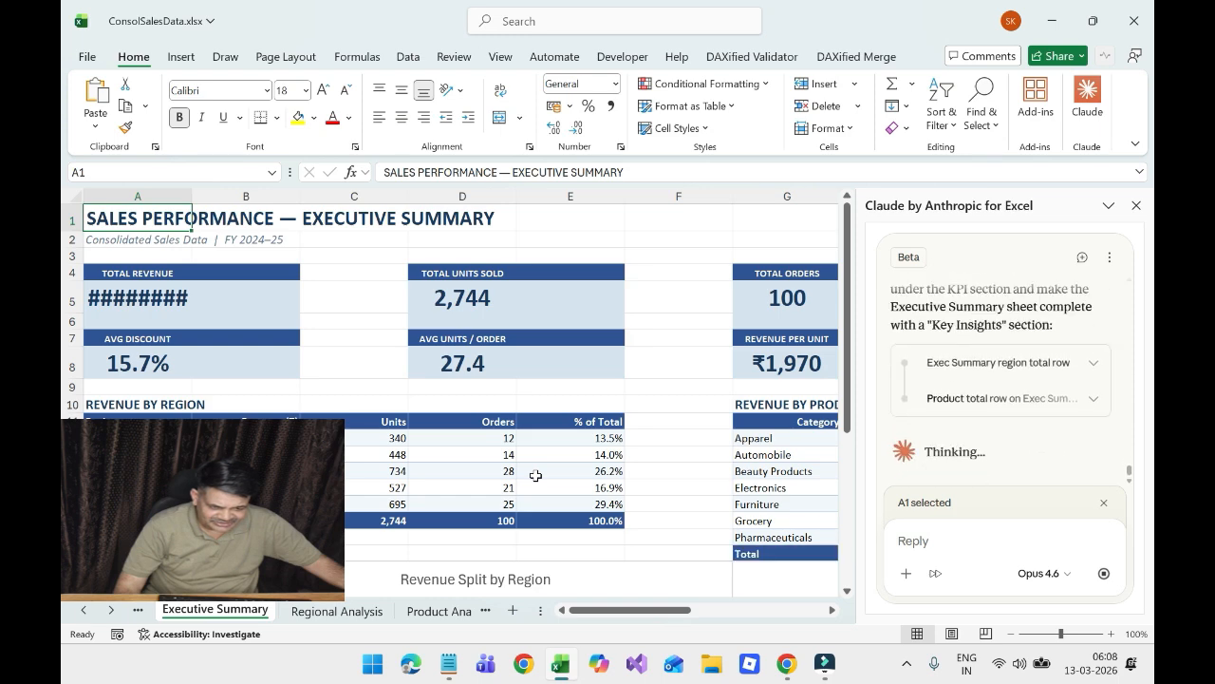
scroll(535, 474, down, 5)
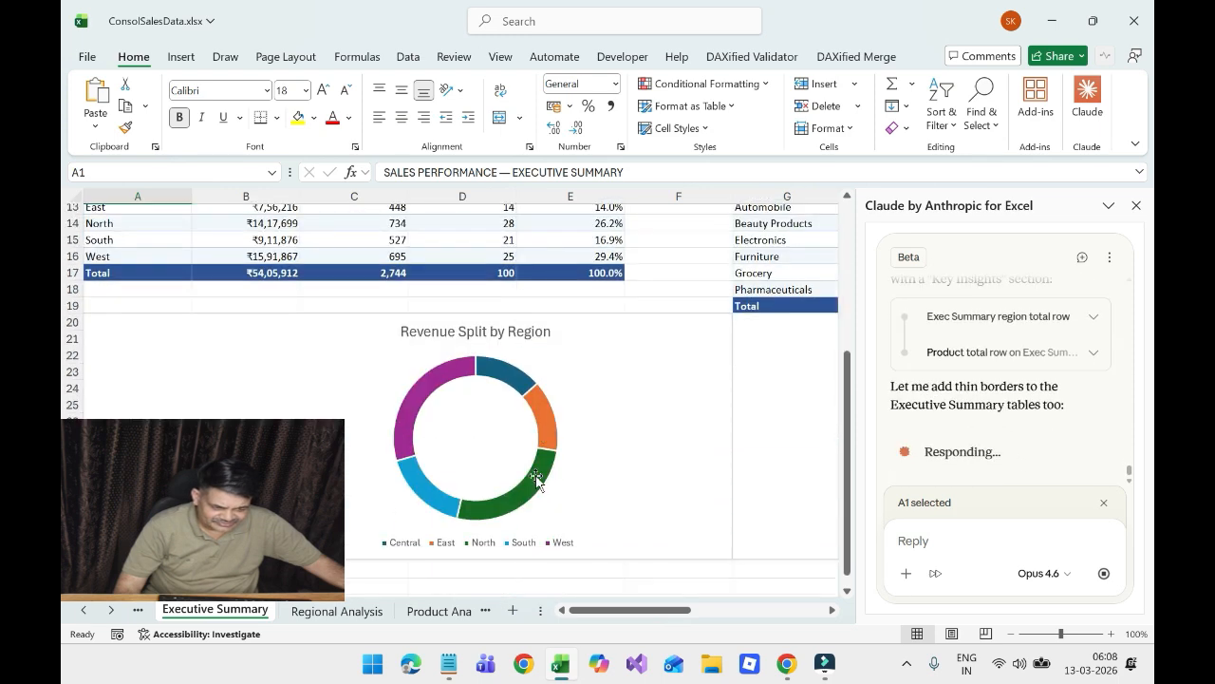
scroll(535, 477, up, 1)
scroll(536, 478, up, 3)
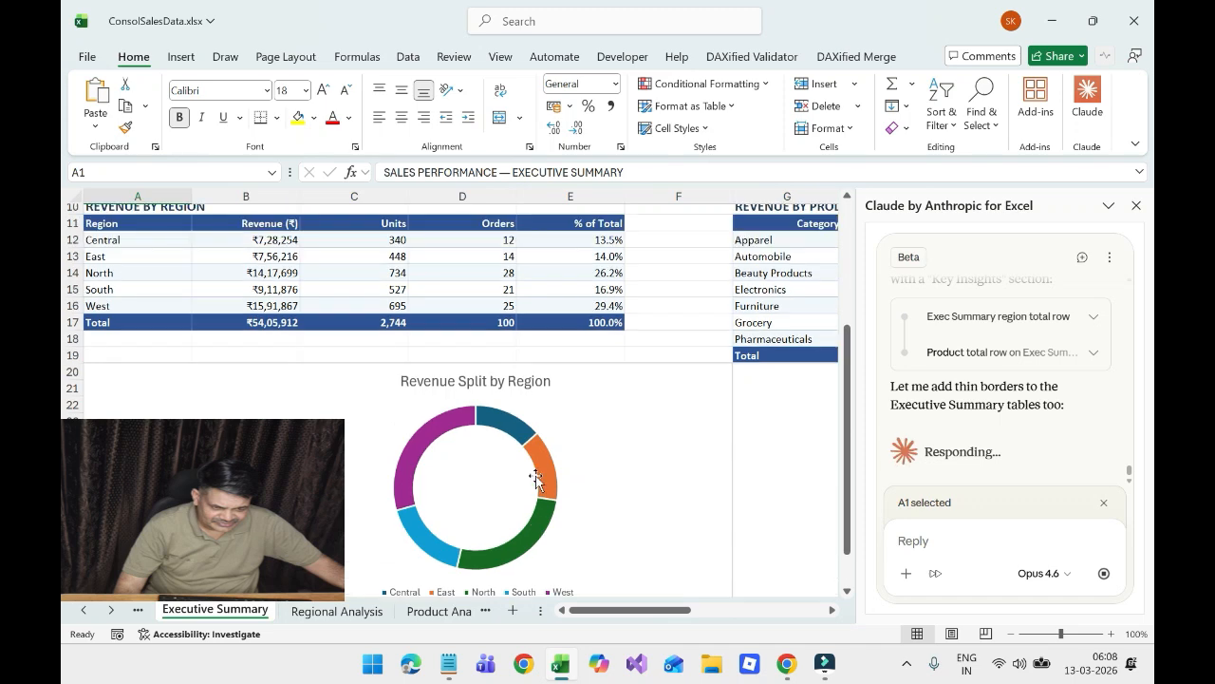
scroll(551, 484, right, 4)
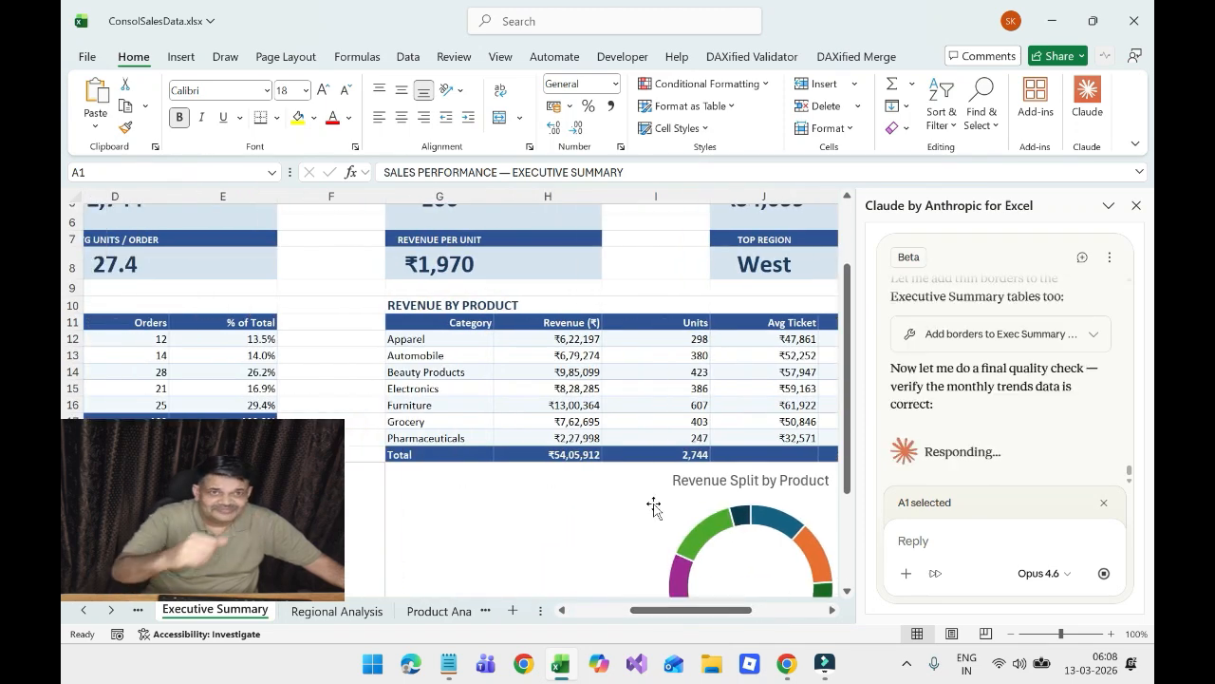
scroll(607, 498, up, 2)
drag(664, 612, 654, 614)
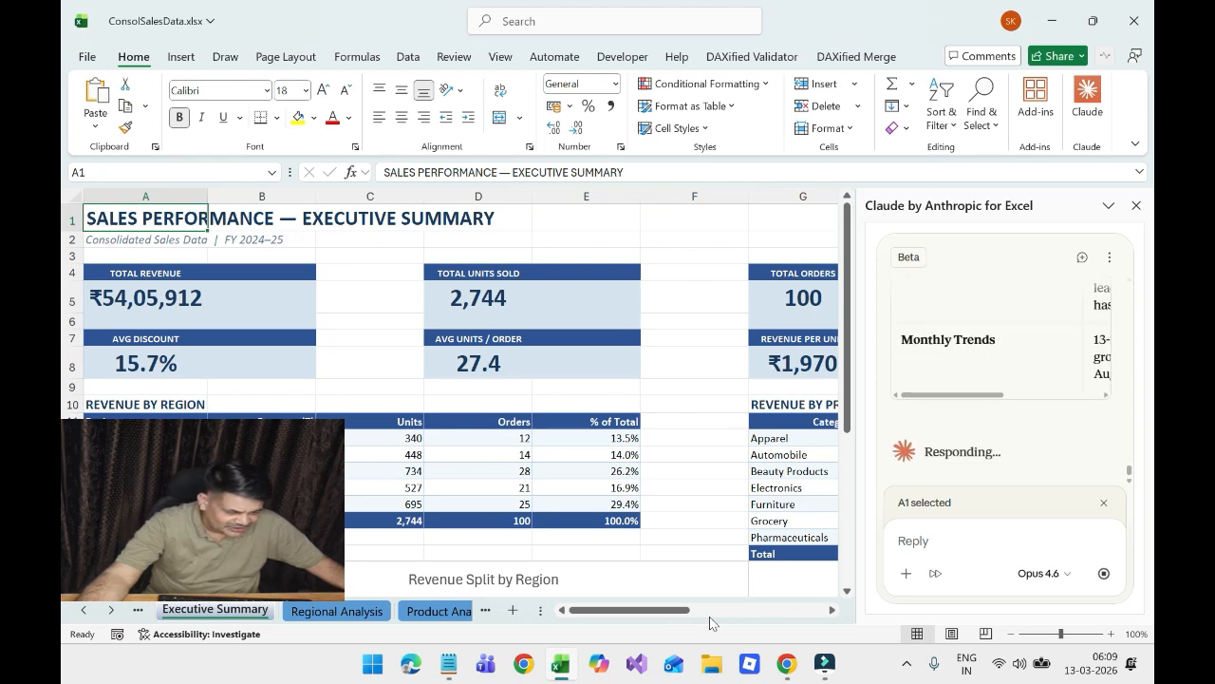
drag(677, 615, 705, 613)
- Read the Design Highlights section of Claude's closing summary through to the thin borders item
scroll(945, 448, up, 2)
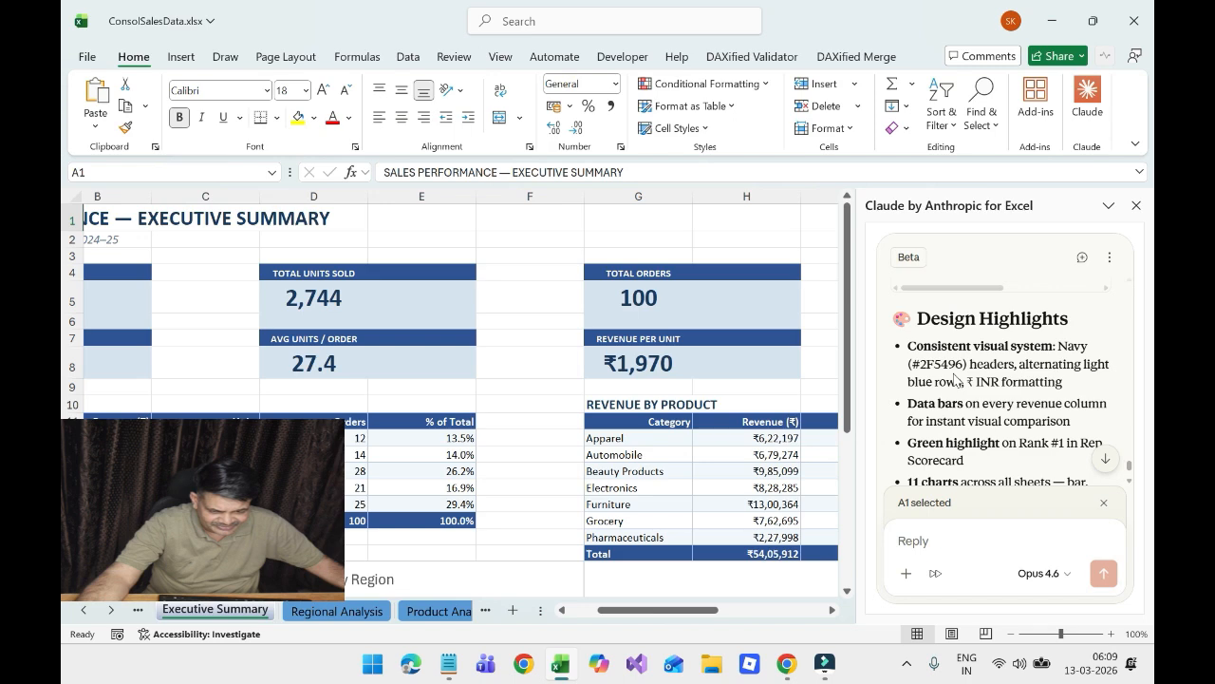
scroll(954, 380, down, 2)
scroll(954, 380, down, 2)
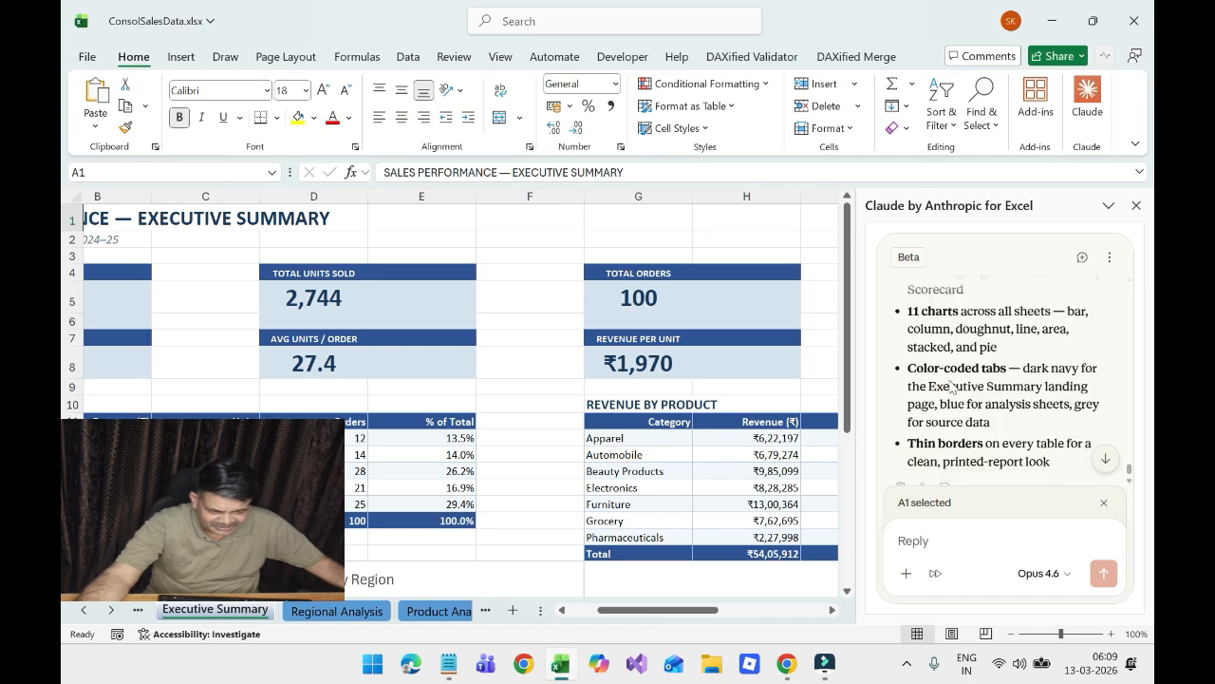
- Review the finished Revenue by Region table and the Revenue Split by Region chart on Executive Summary
drag(634, 610, 591, 620)
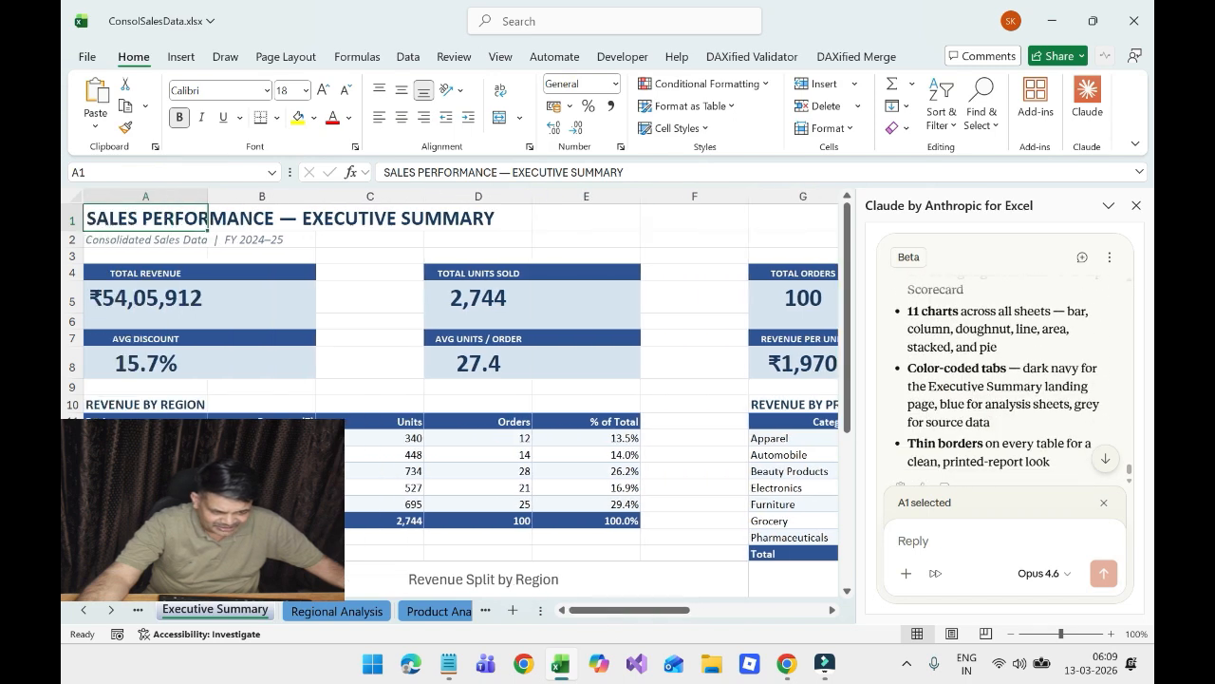
scroll(475, 380, down, 4)
scroll(407, 515, up, 3)
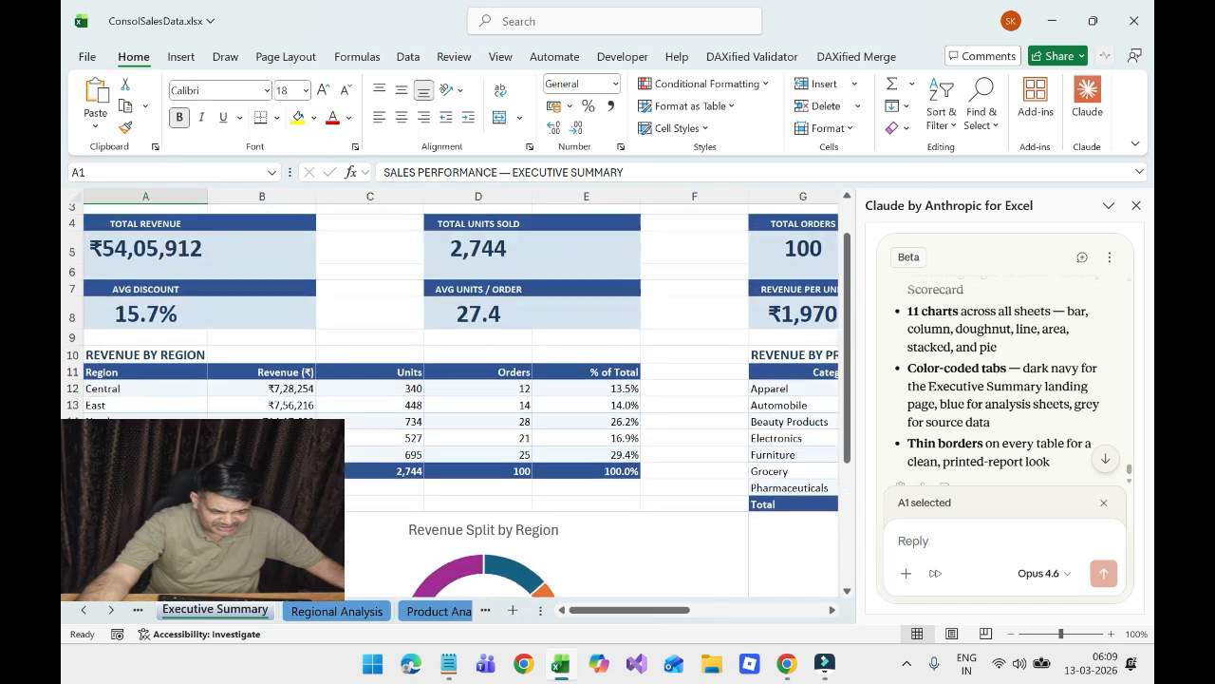
- Compare the Revenue by Product table with the Revenue Split by Product doughnut chart on Executive Summary
drag(657, 614, 762, 615)
scroll(640, 471, down, 3)
scroll(645, 458, up, 3)
scroll(645, 458, down, 3)
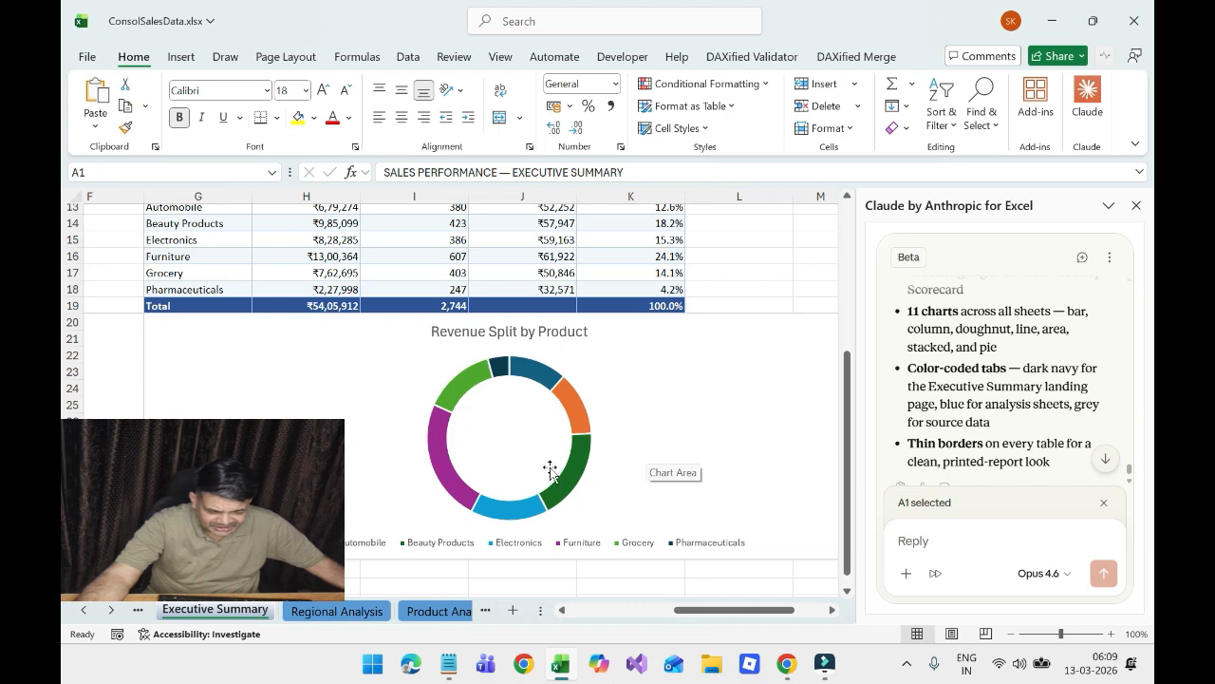
scroll(548, 469, up, 2)
scroll(551, 470, down, 1)
scroll(550, 470, down, 1)
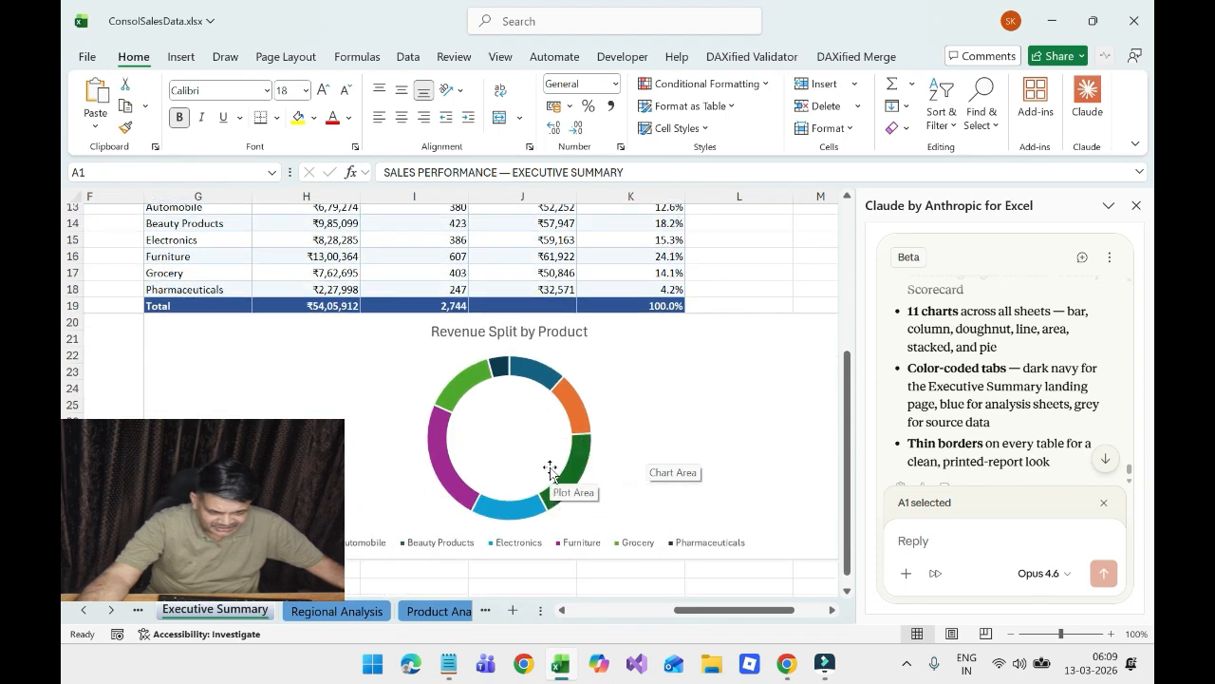
scroll(549, 469, up, 2)
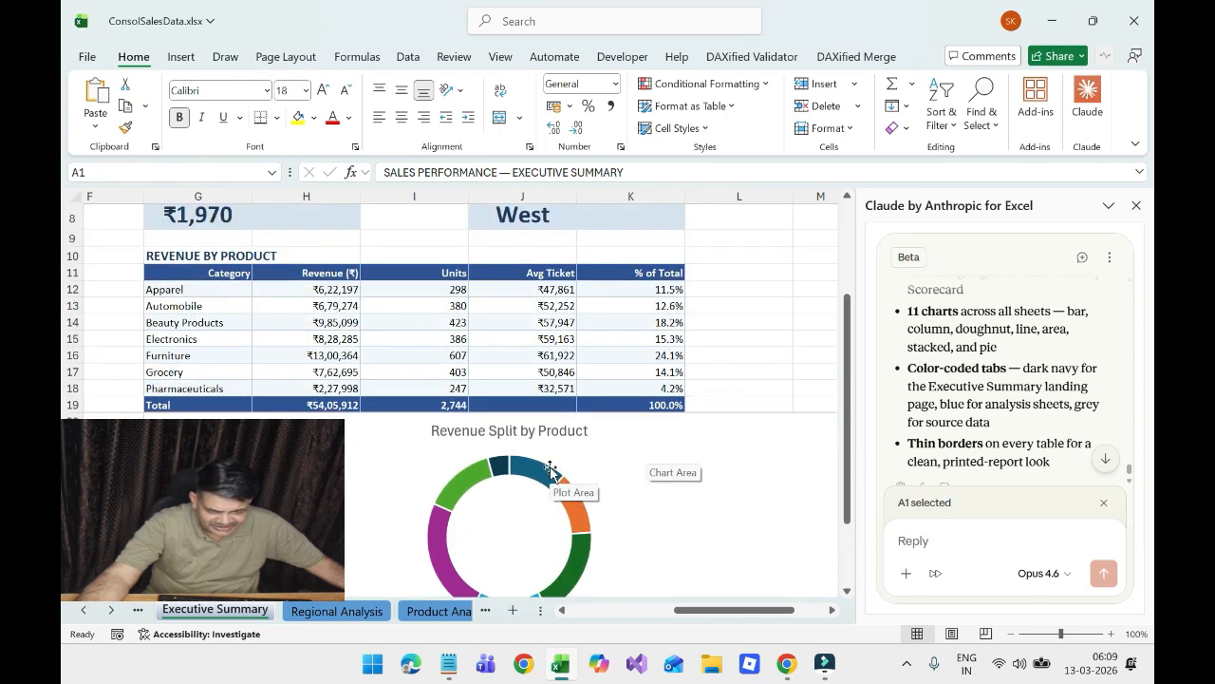
scroll(550, 469, down, 3)
scroll(550, 469, up, 1)
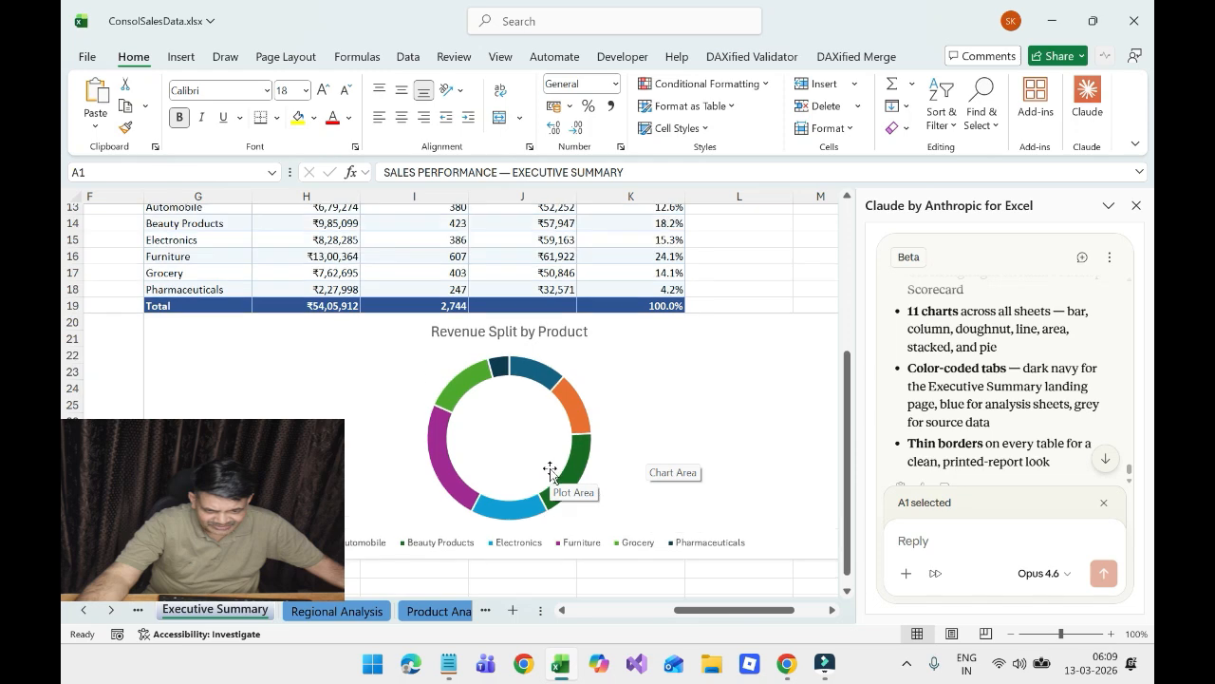
- Inspect the revenue formulas and data bars for Central, North and South on the Regional Analysis sheet
click(336, 610)
scroll(306, 322, up, 3)
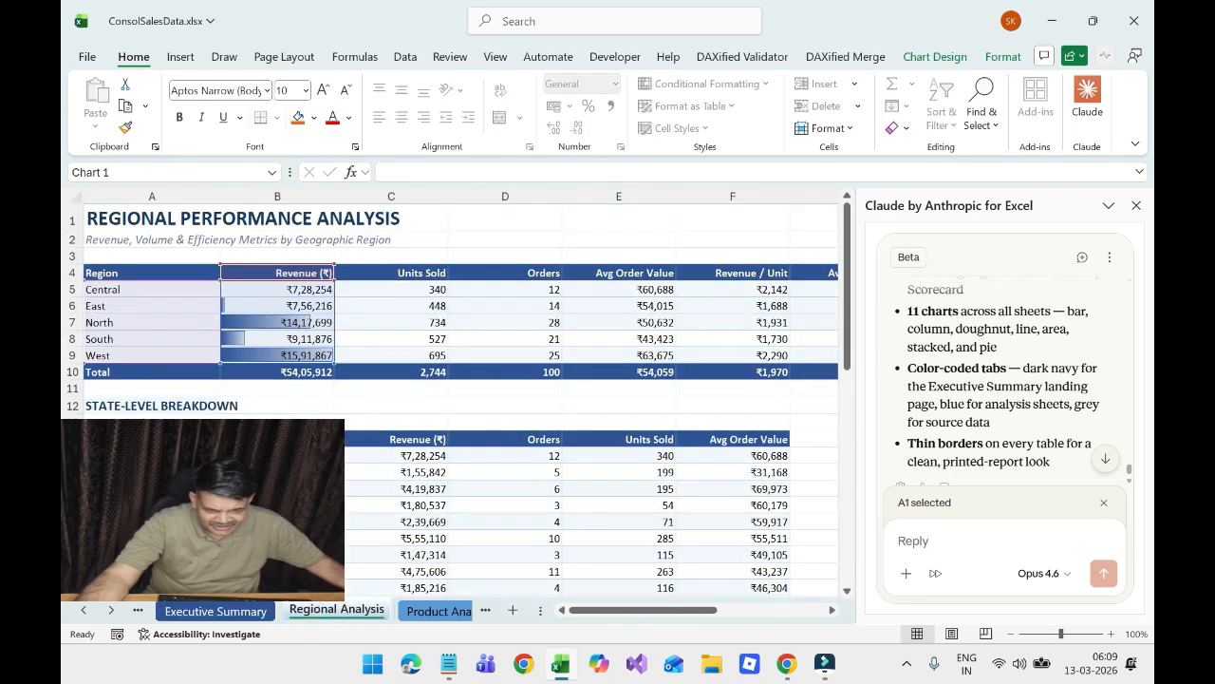
click(248, 293)
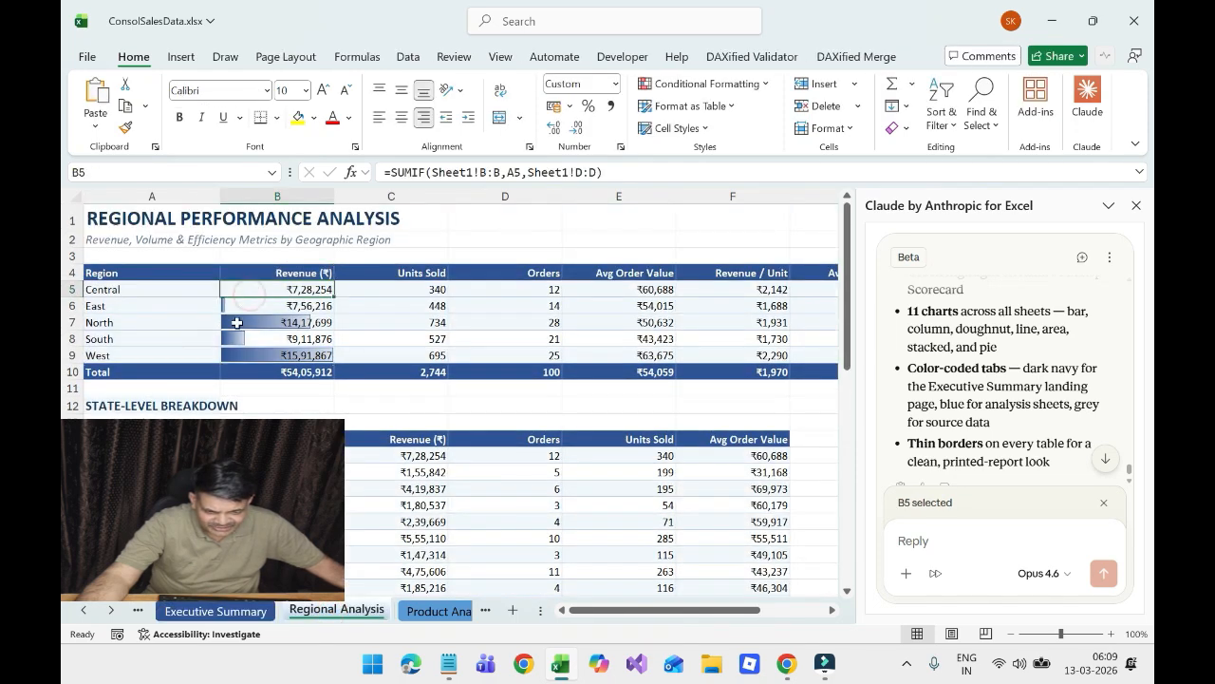
click(265, 324)
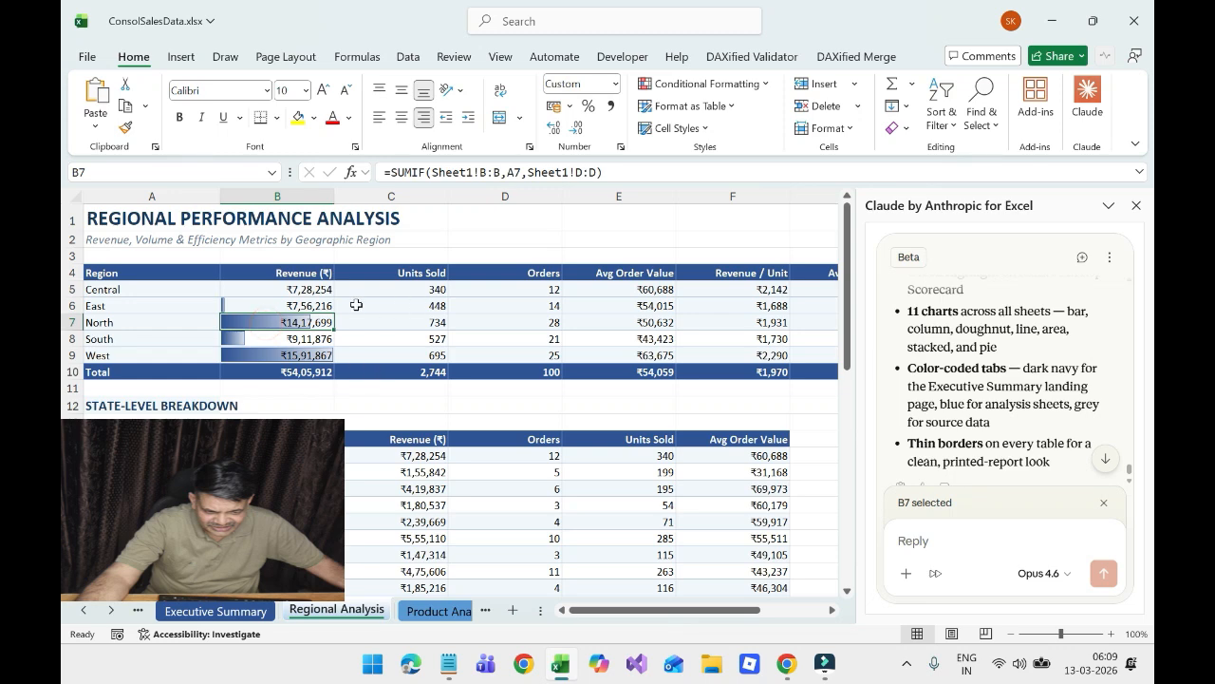
click(266, 344)
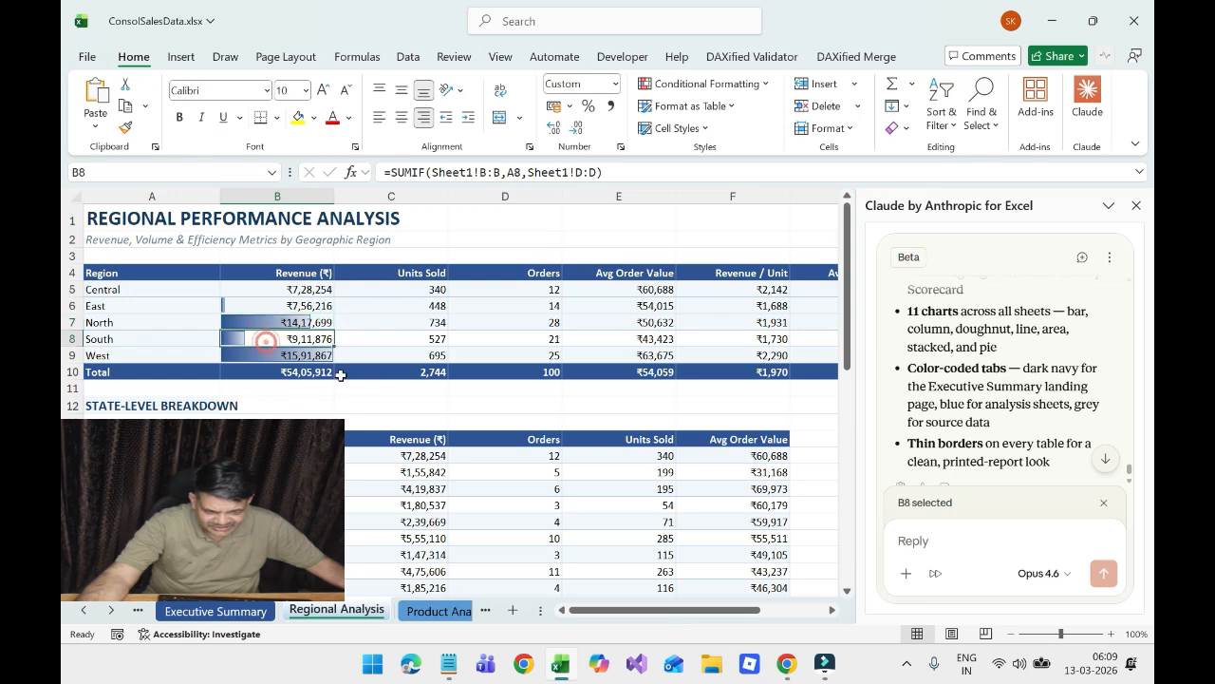
- Check the revenue formulas for West and East, and the contents of the Madhya Pradesh and Jharkhand cells under State-Level Breakdown
click(276, 354)
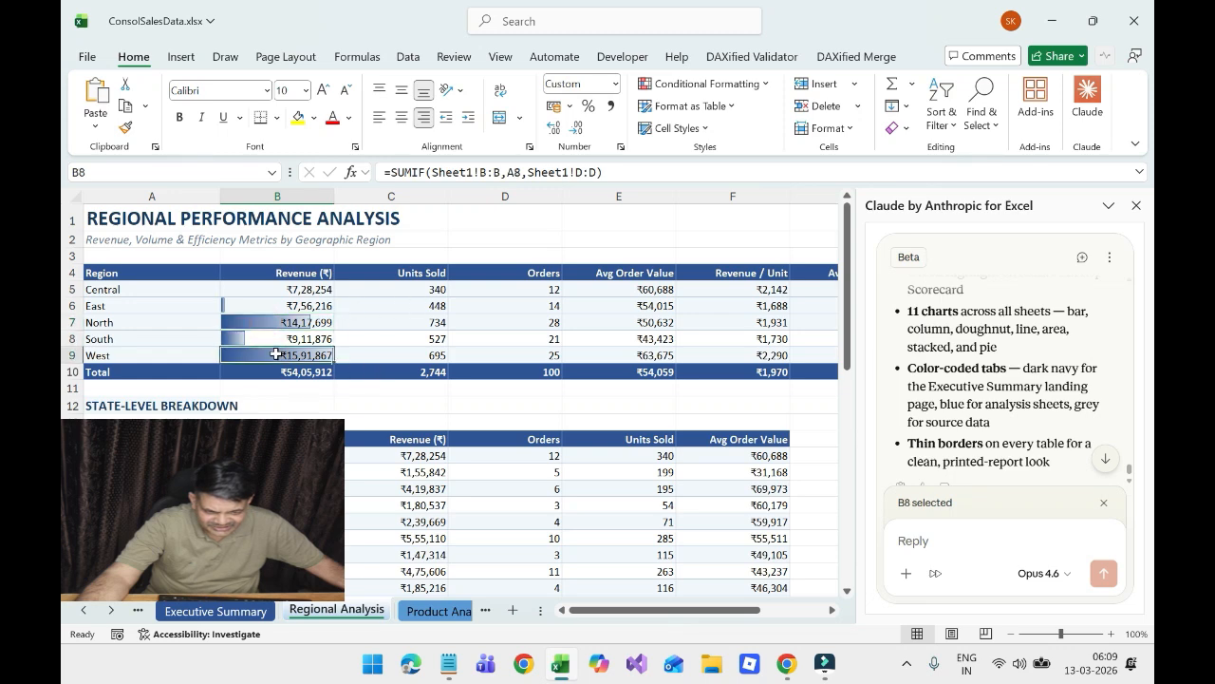
click(282, 305)
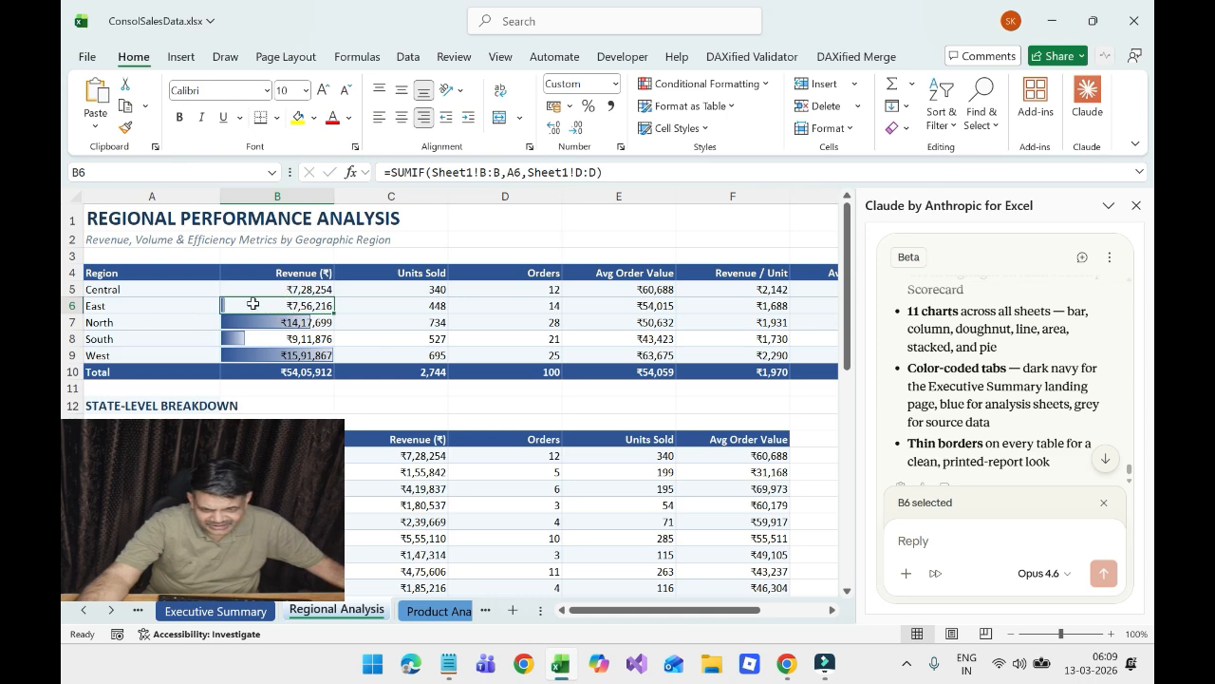
scroll(282, 338, down, 1)
scroll(282, 338, down, 1)
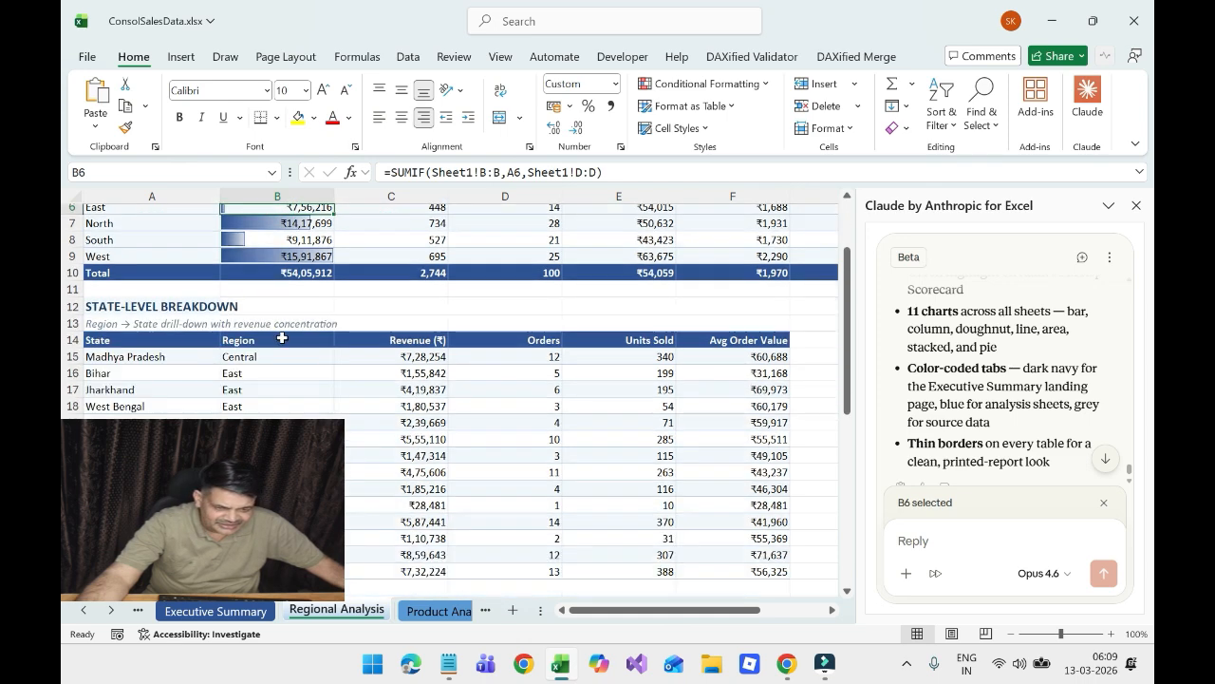
click(156, 358)
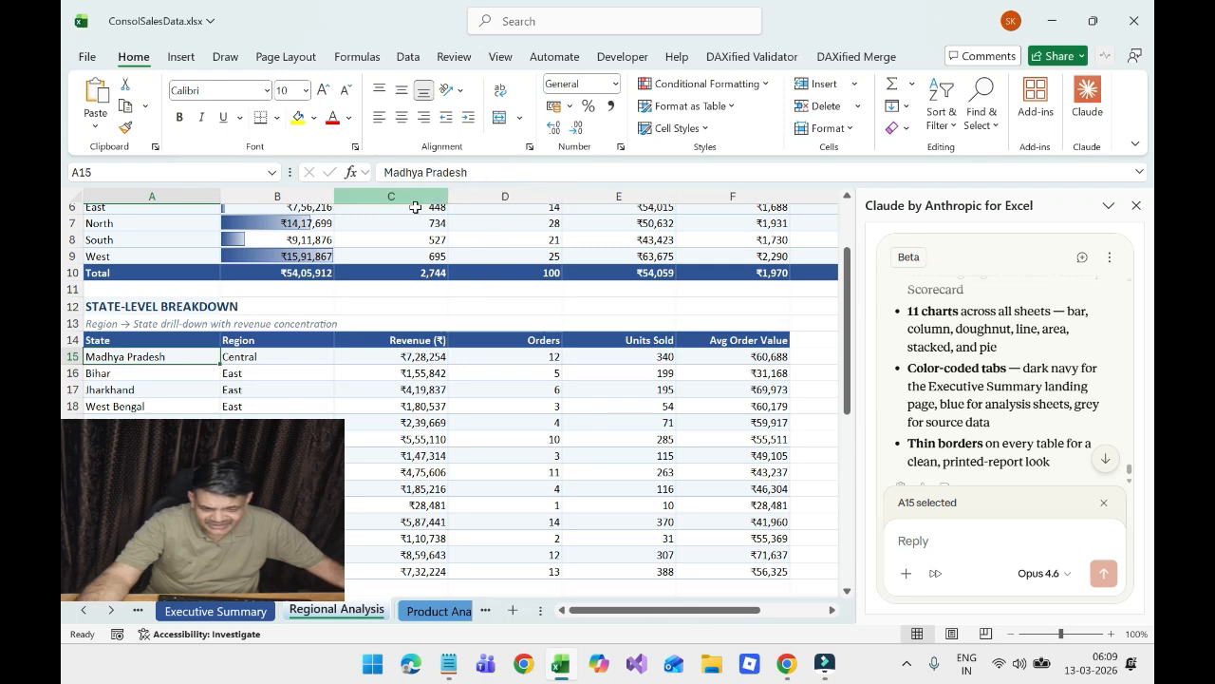
click(120, 391)
click(133, 356)
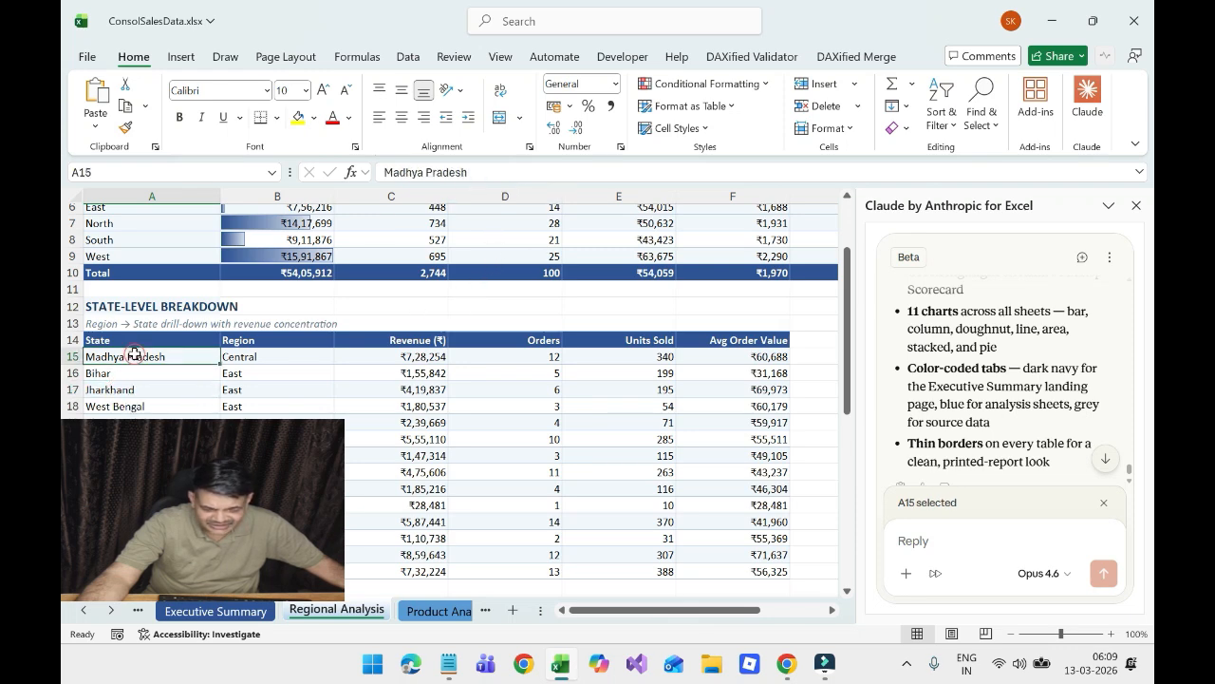
- Examine whether the state and region names in the regional and State-Level Breakdown tables are formulas or fixed text
scroll(152, 375, up, 2)
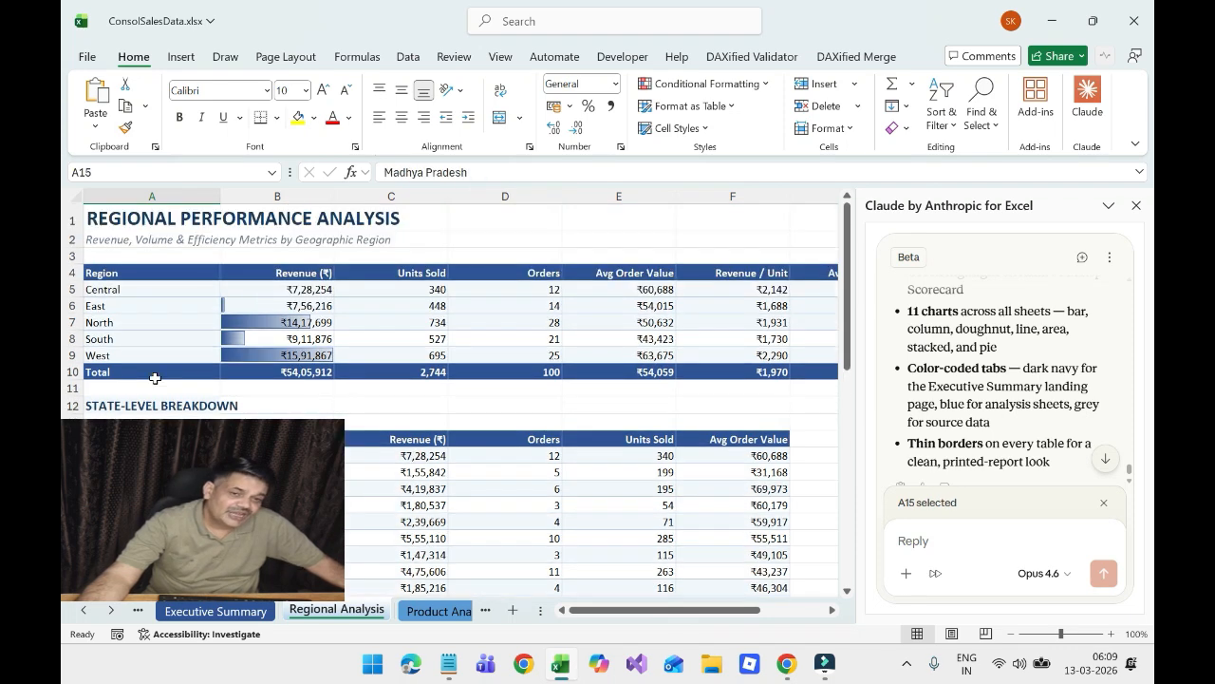
click(129, 306)
click(133, 472)
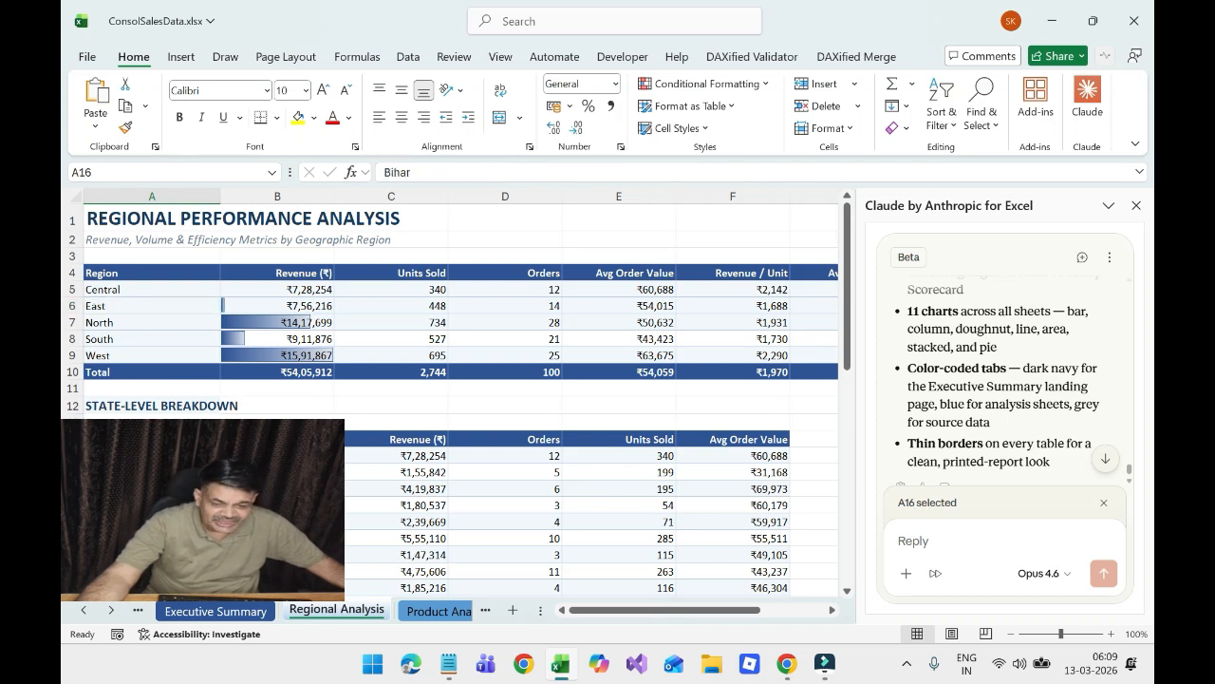
scroll(133, 472, down, 1)
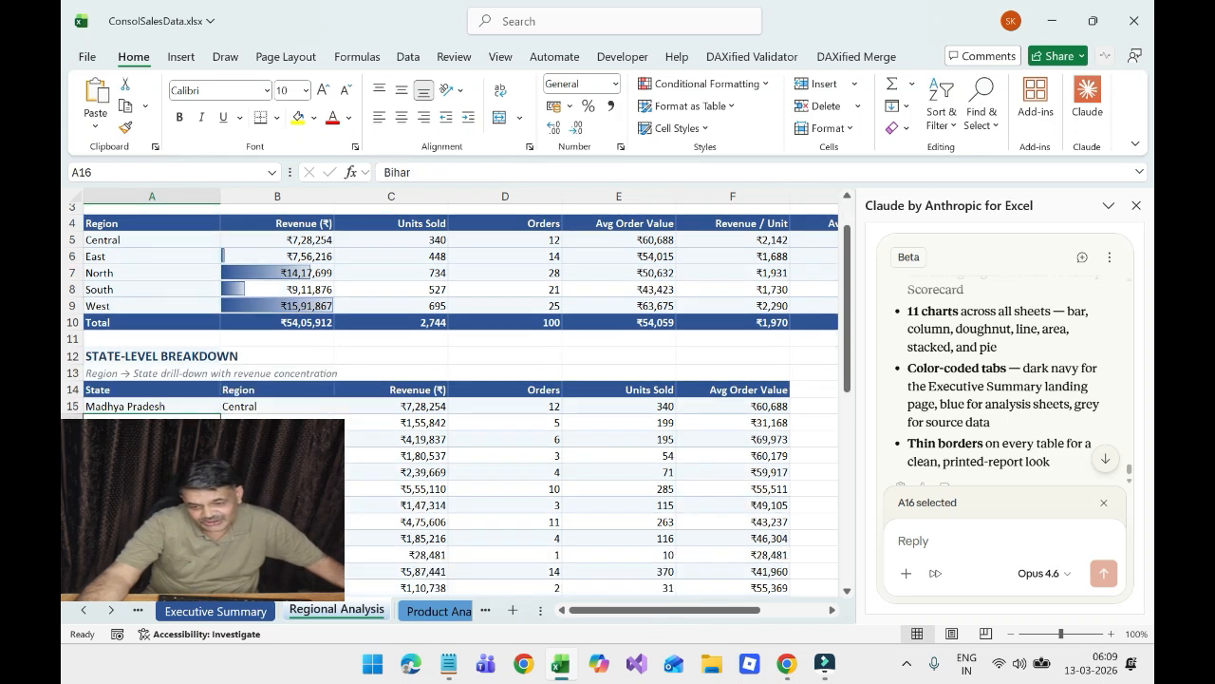
scroll(255, 407, down, 2)
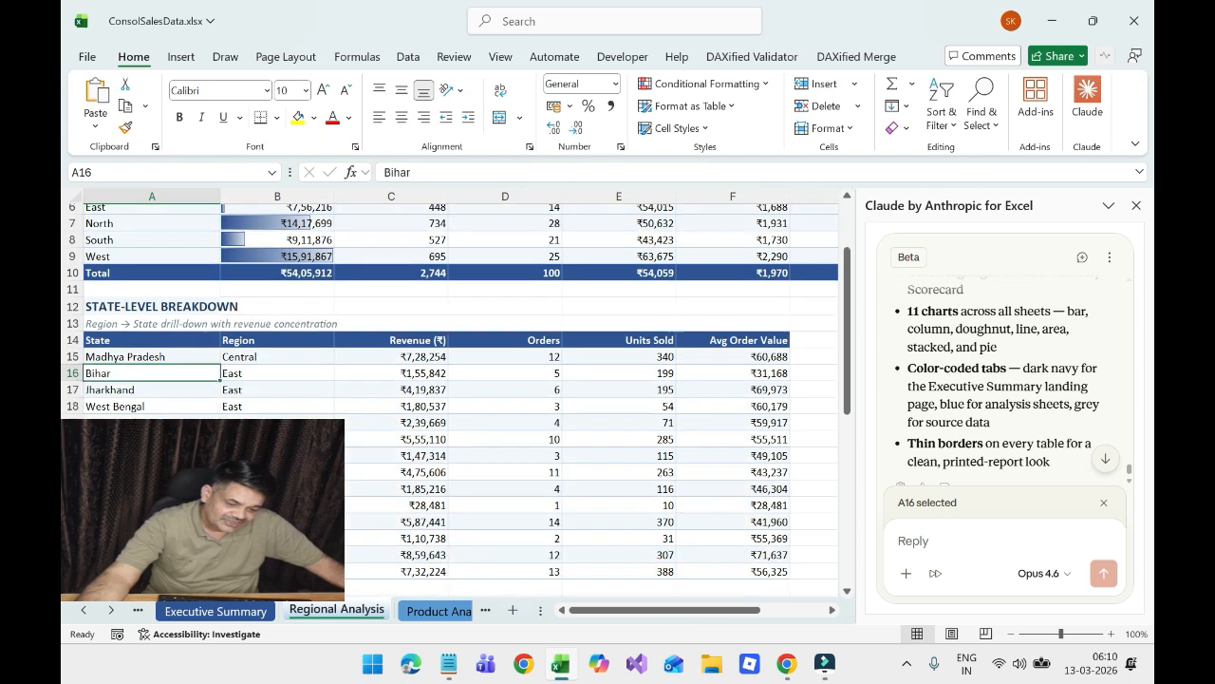
click(254, 406)
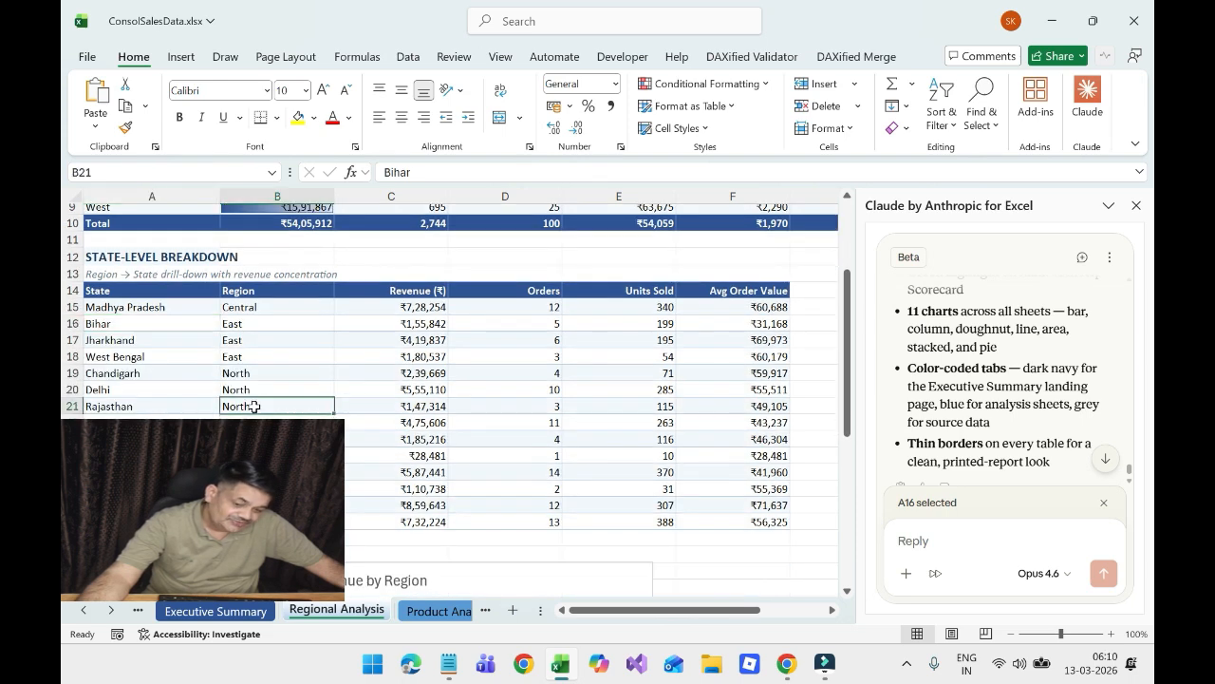
click(126, 372)
click(271, 382)
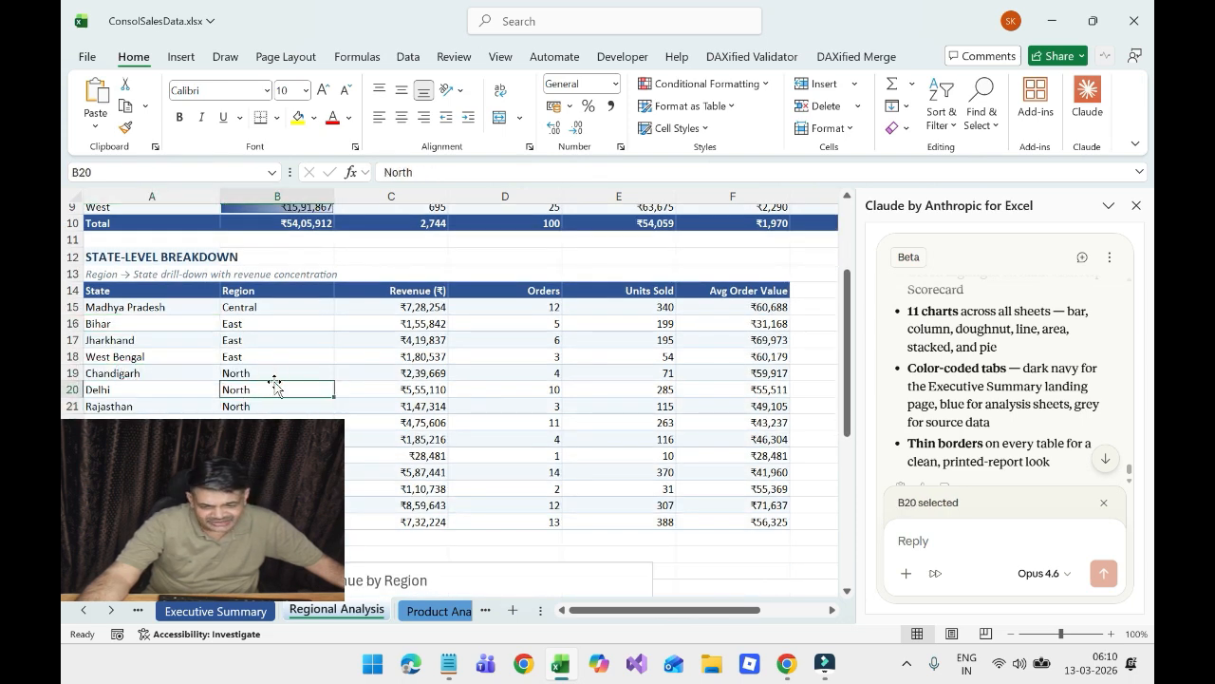
scroll(309, 322, up, 3)
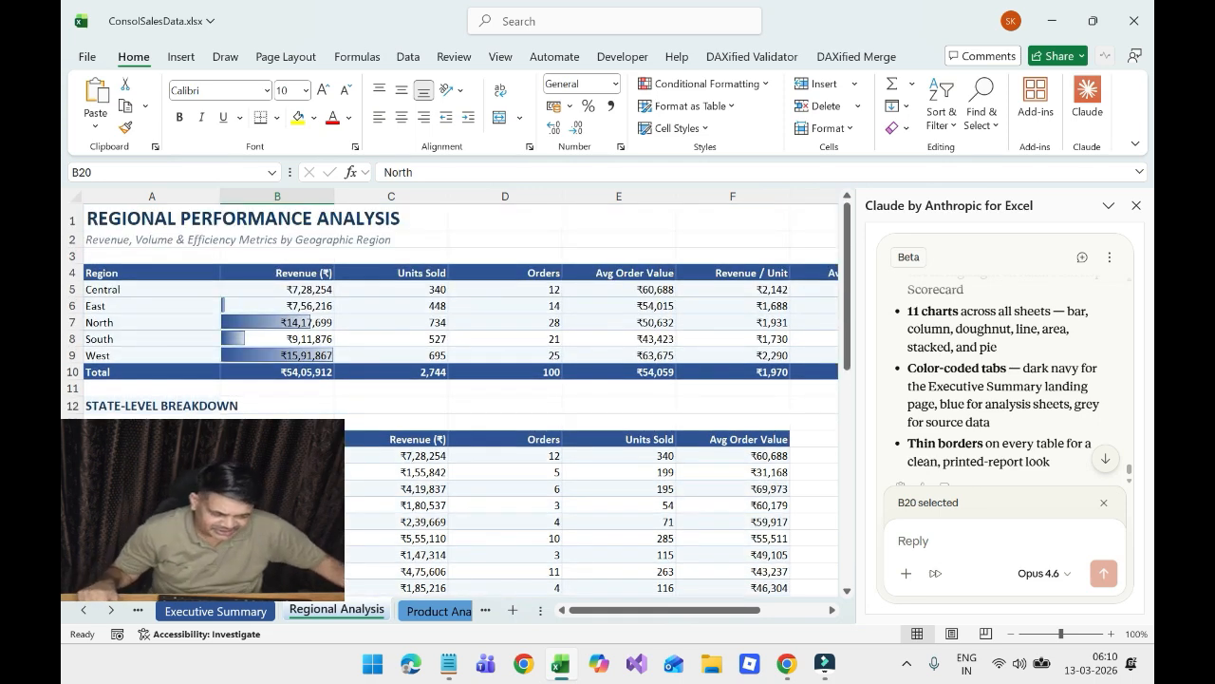
- Start a reply to Claude reading "This is perfect , but what i see it is not formula driven if"
click(902, 540)
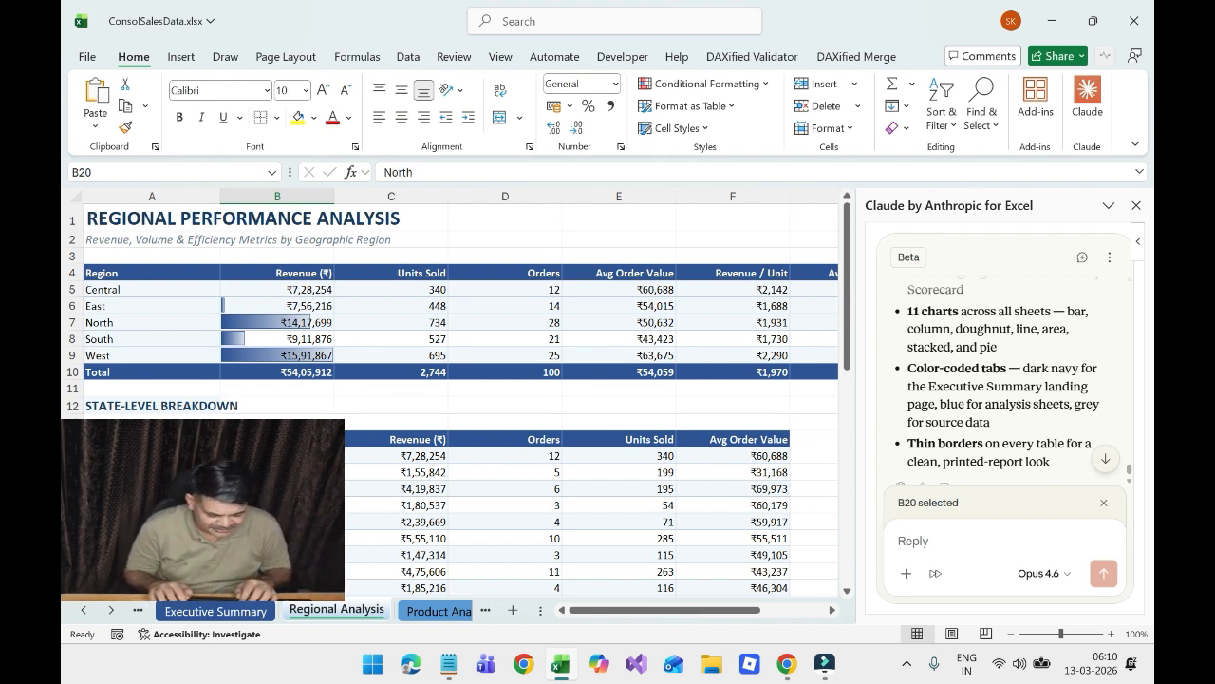
text(This is perfect)
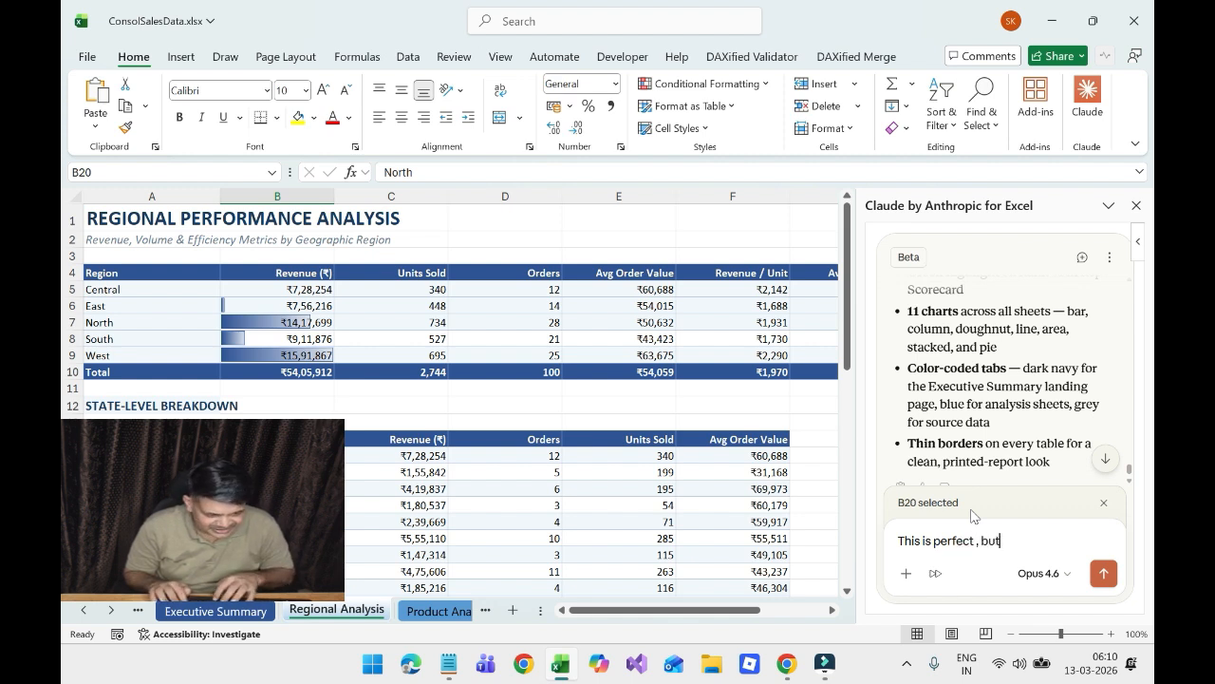
text(, but what i)
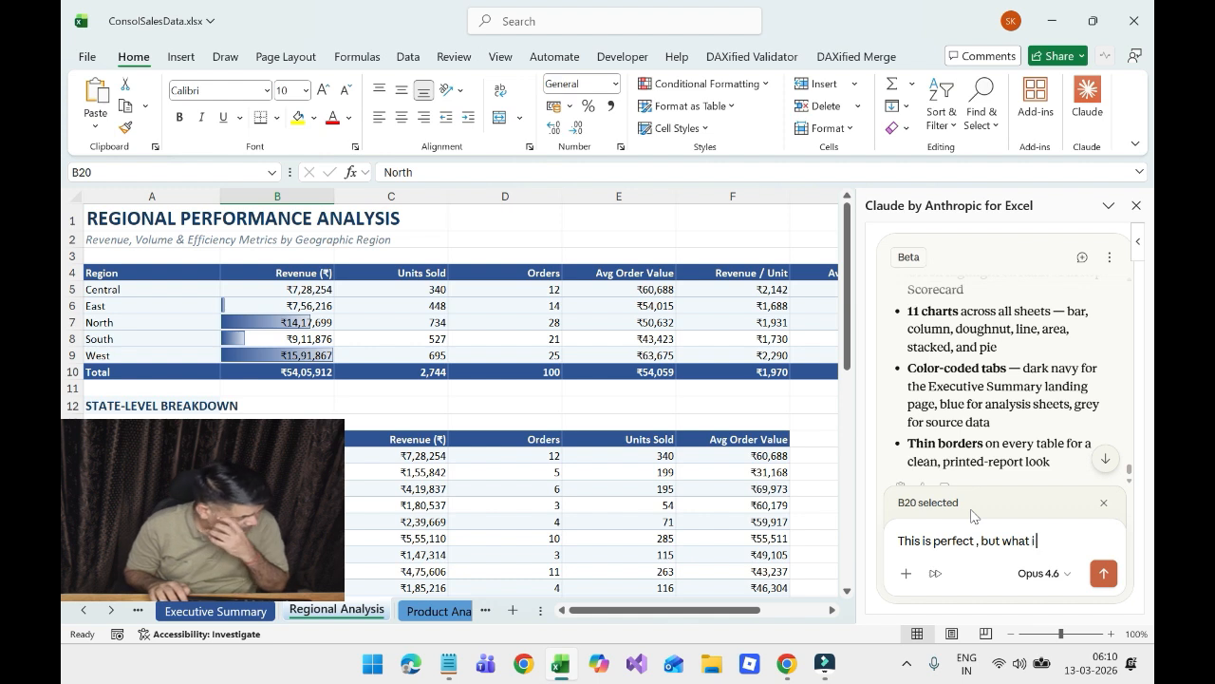
text( see it is n)
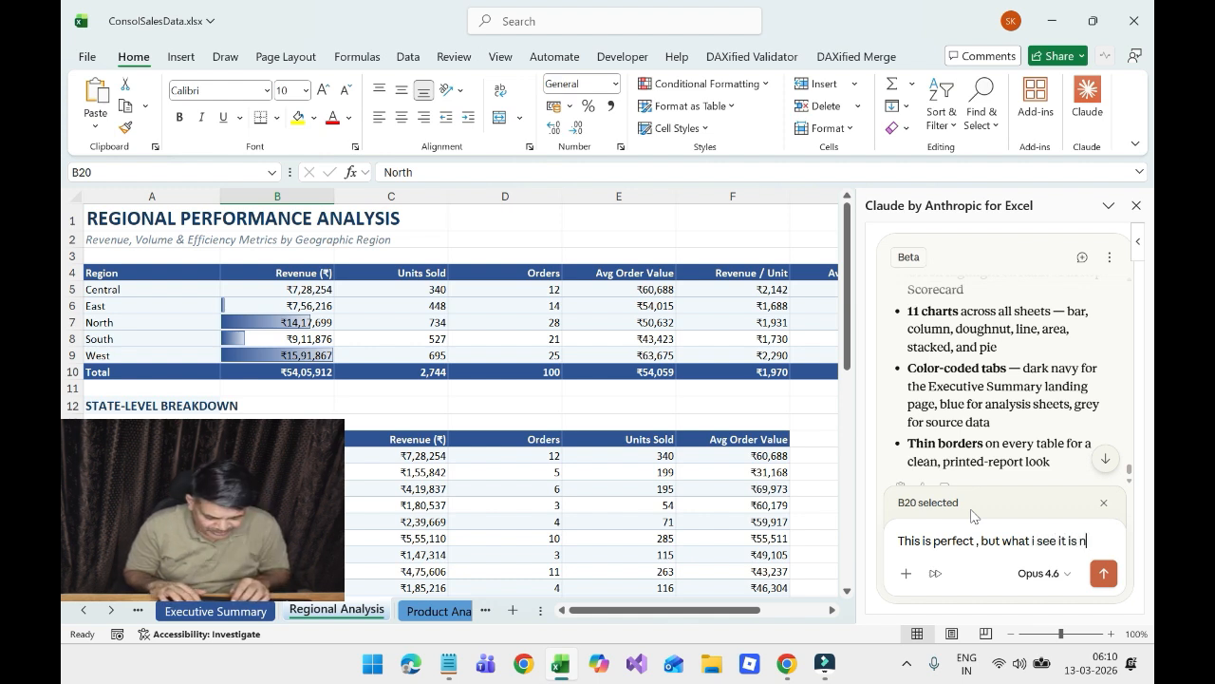
text(ot)
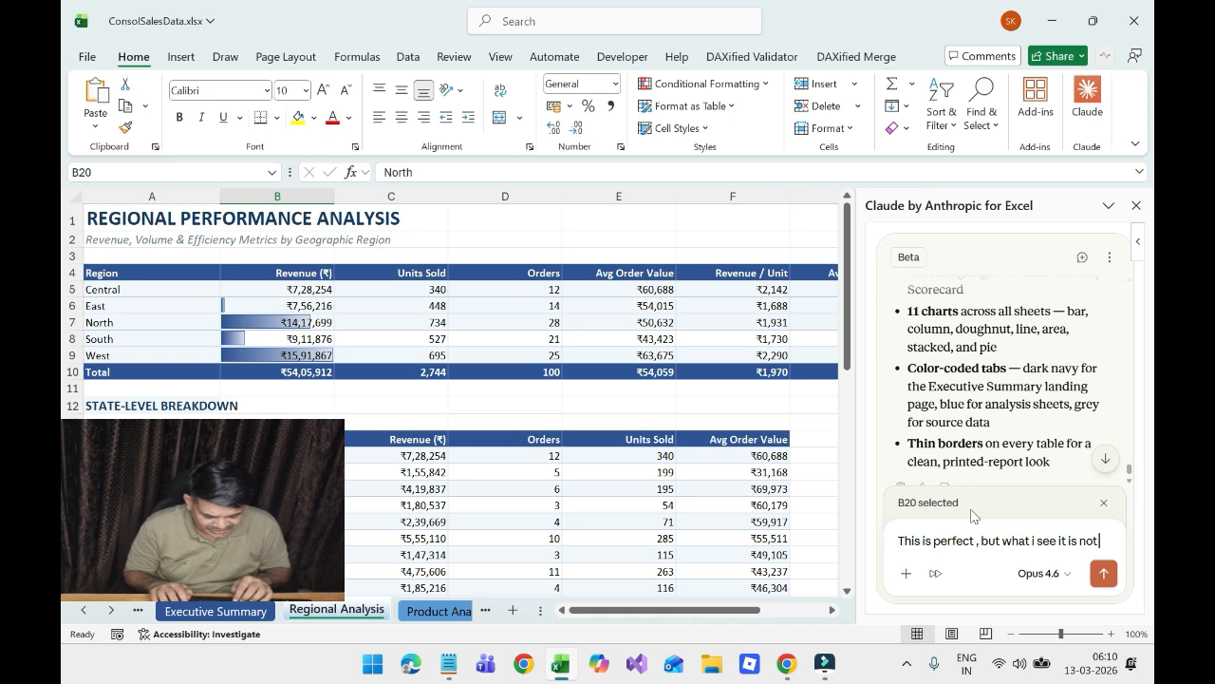
text( formula driven if)
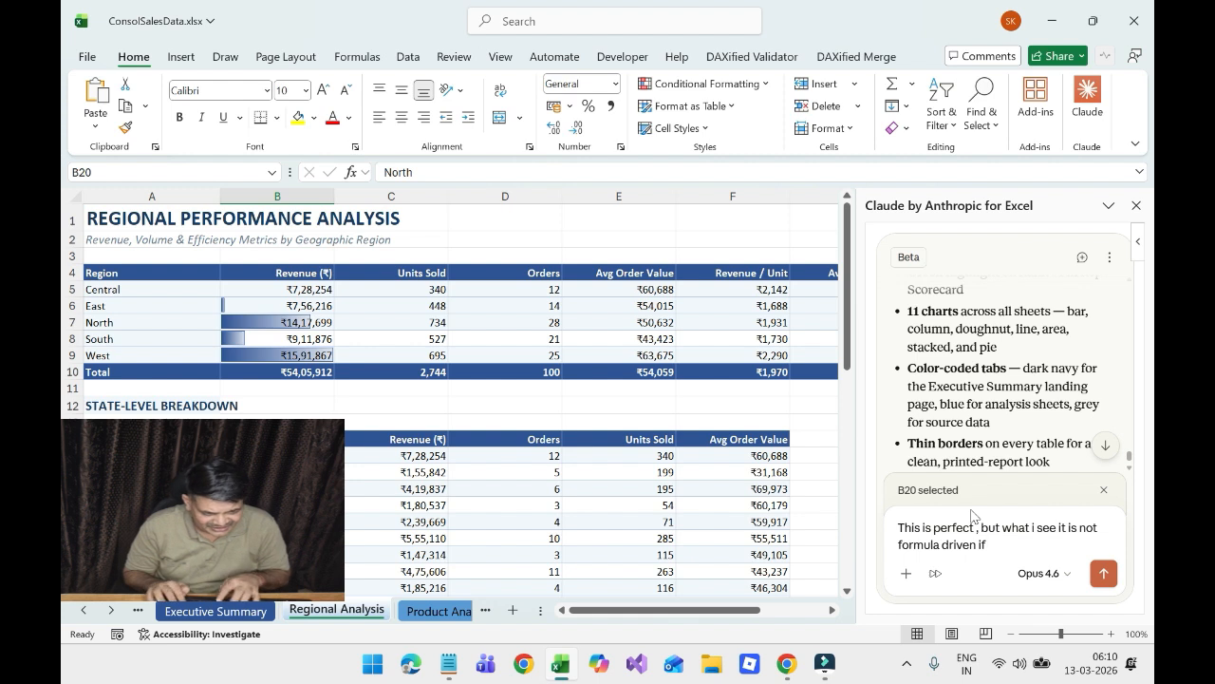
- Continue the reply with "the source data is refreshed", correcting the spelling of "refreshed"
text( the source)
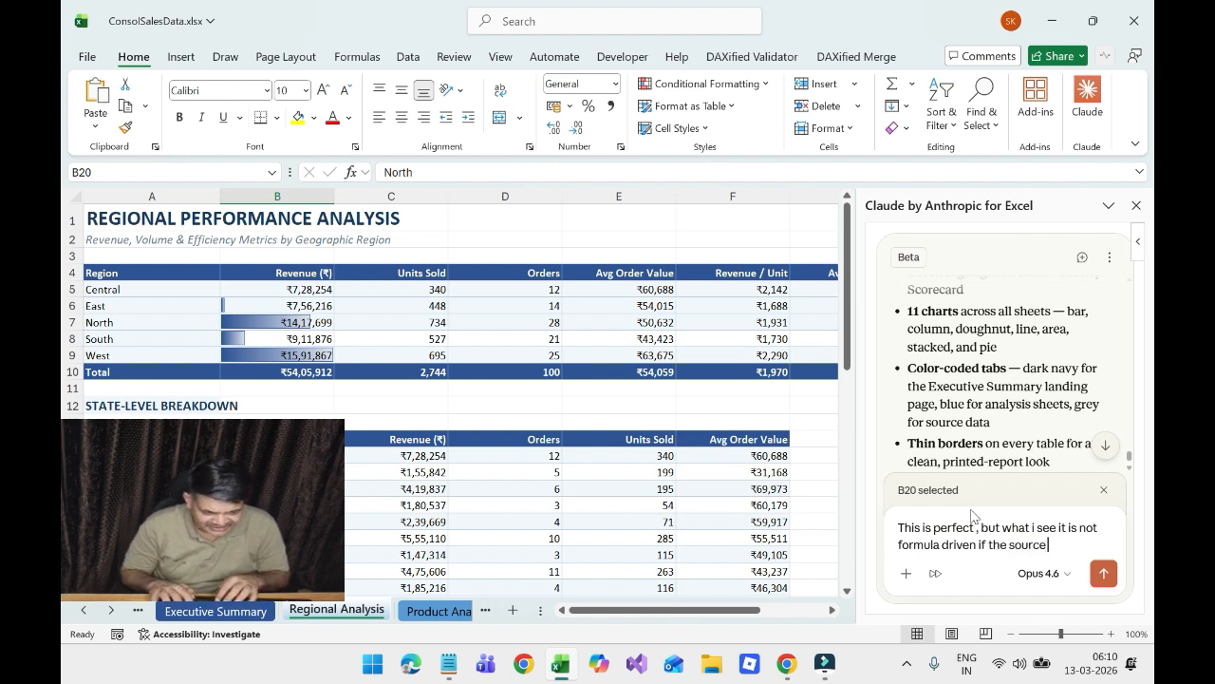
text( data)
key(BackSpace)
text(t)
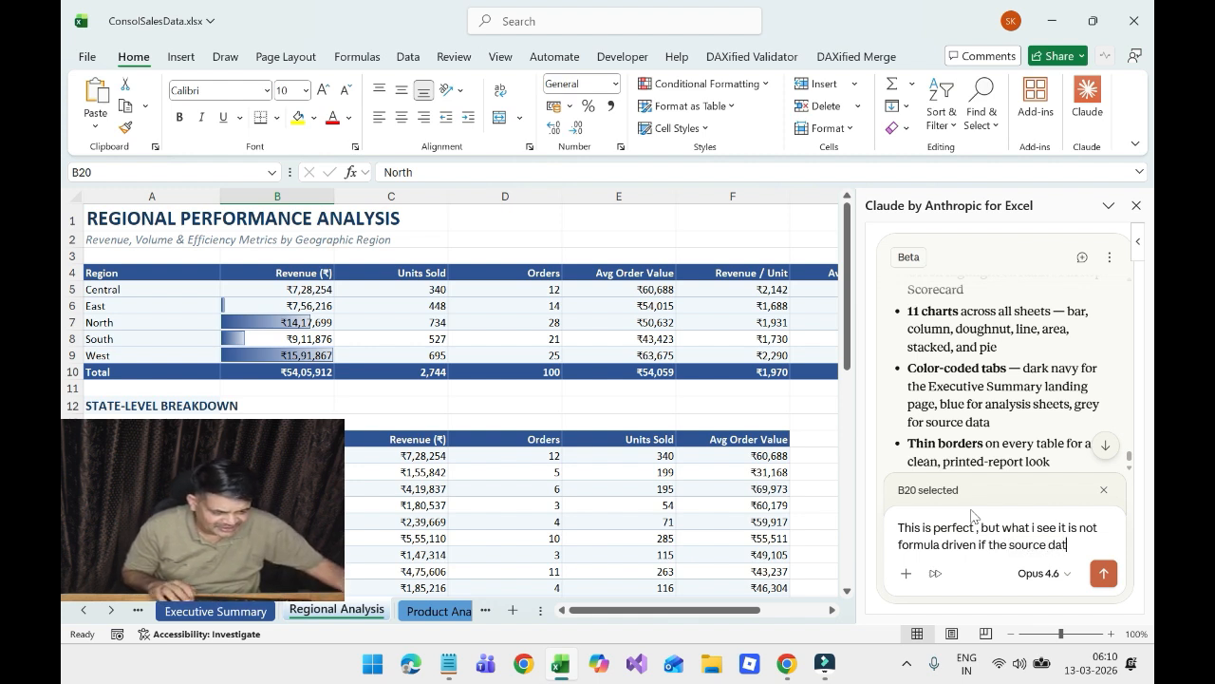
text(a is refershed)
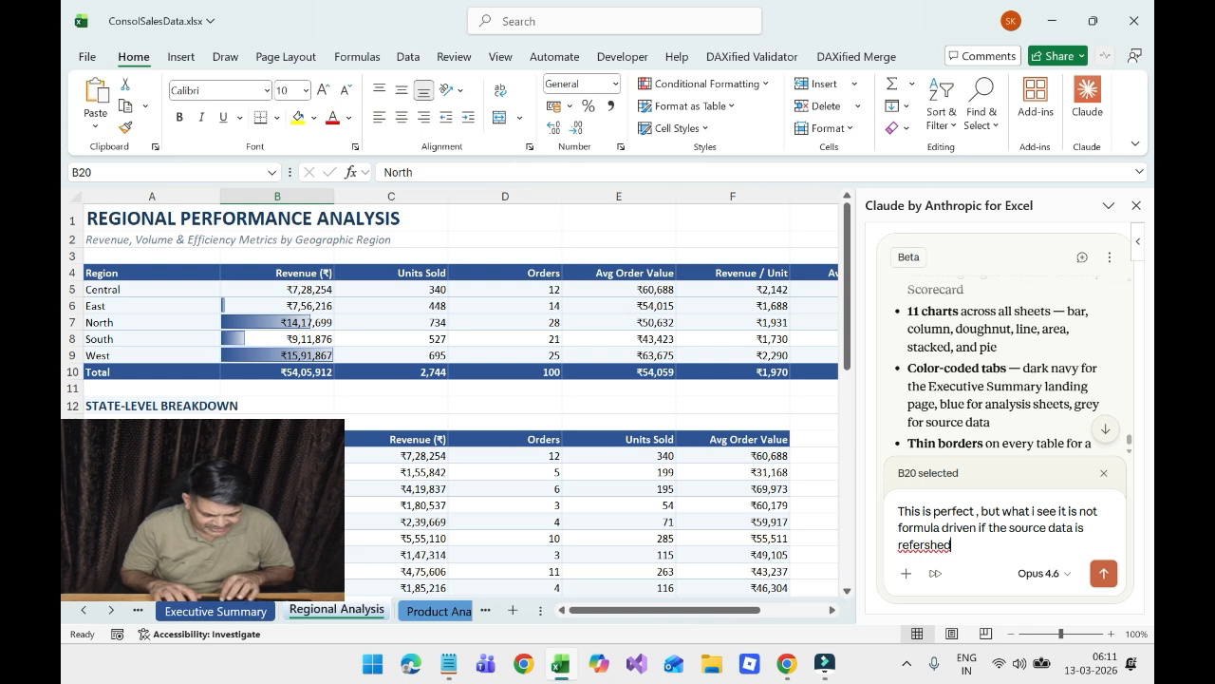
right_click(937, 544)
click(957, 349)
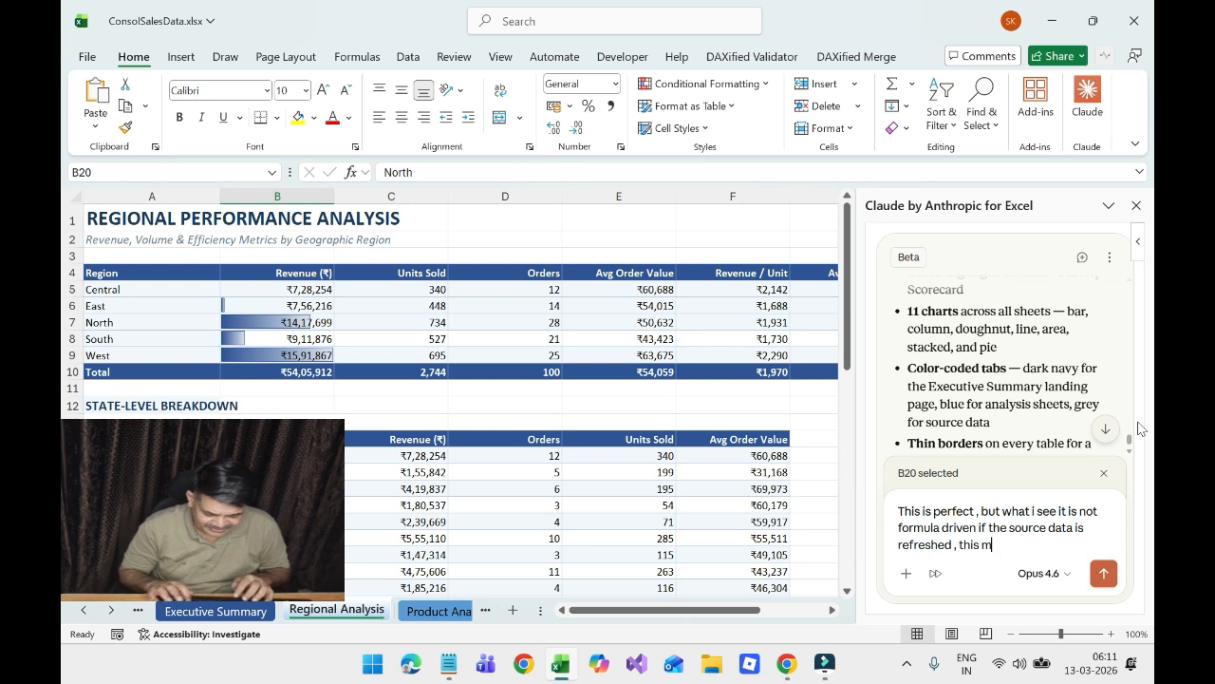
- Extend the reply with ", this model should auto adept , I see that", capitalising the "I"
text(, this model shou)
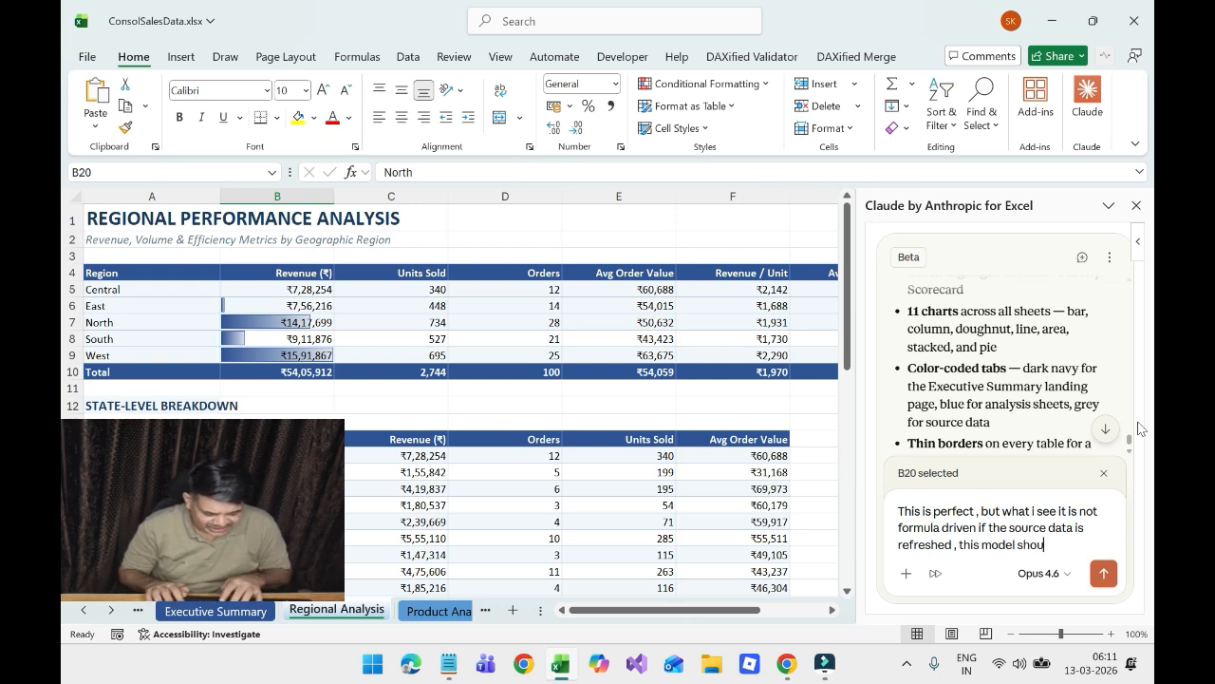
text(ld auto)
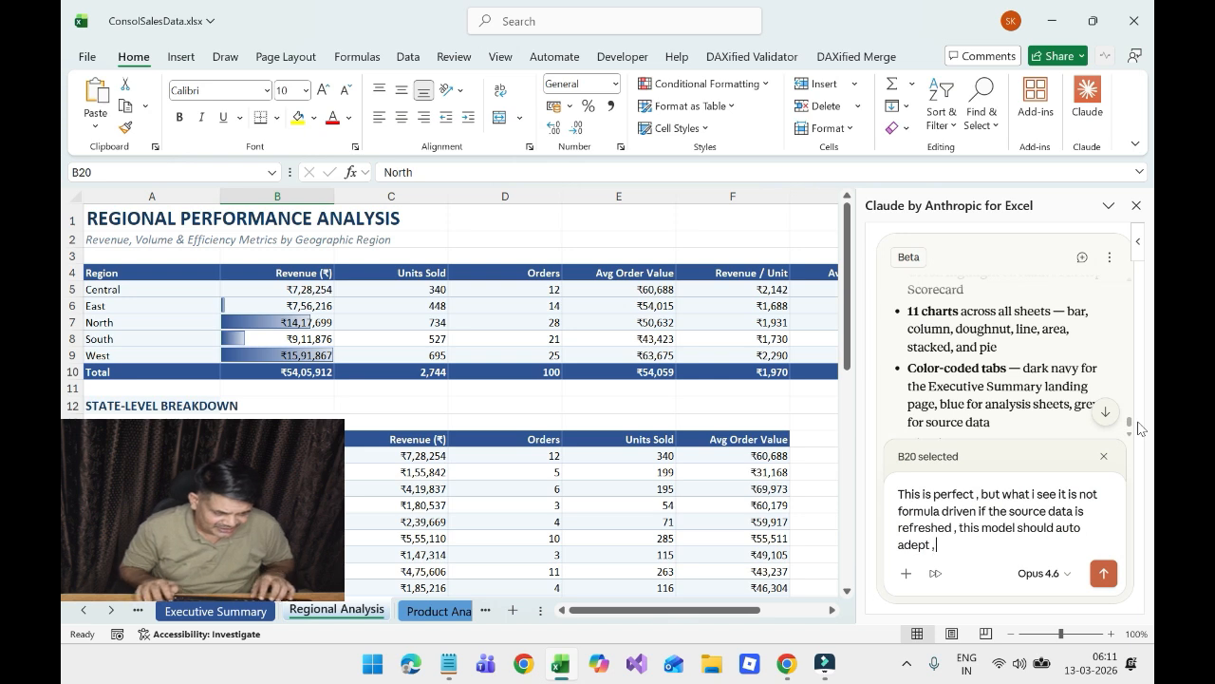
text(see th)
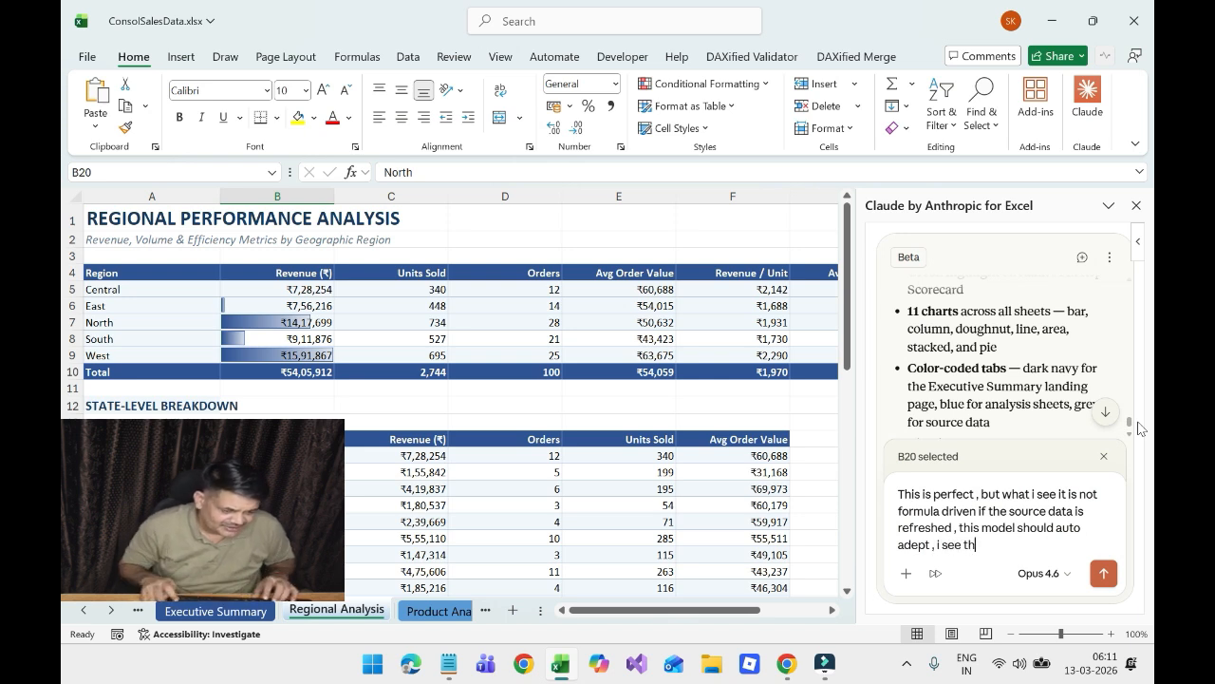
text(at)
key(Left)
key(Left)
key(Left)
key(Left)
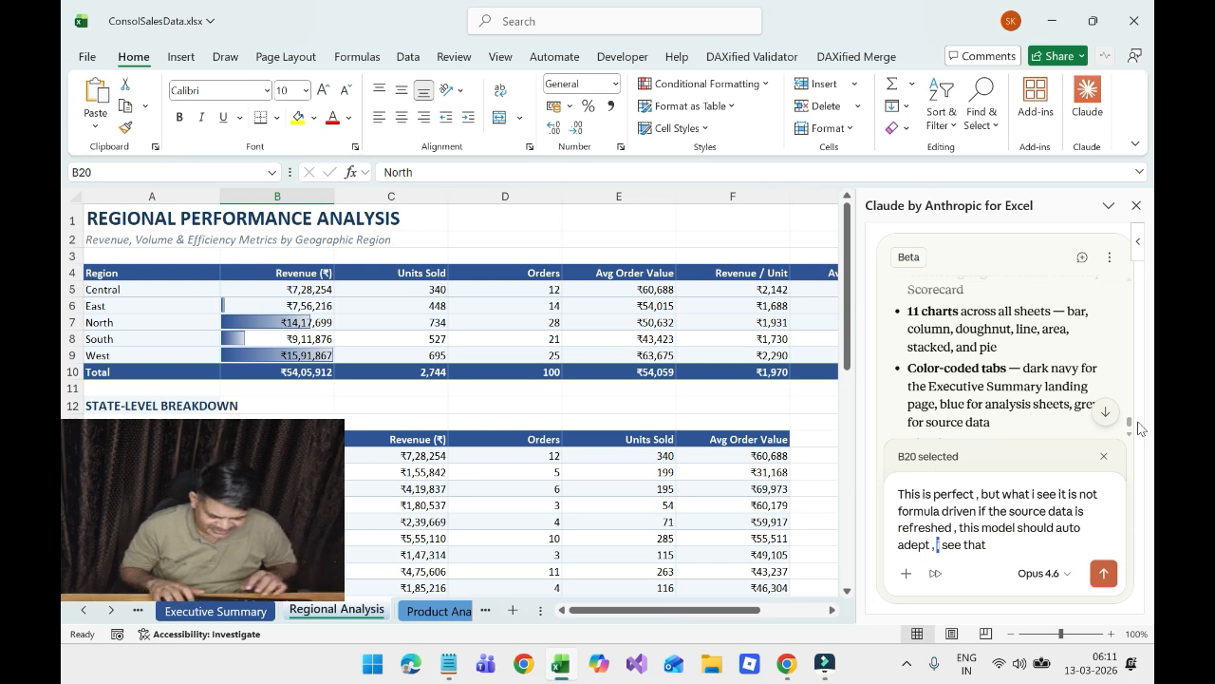
text(I)
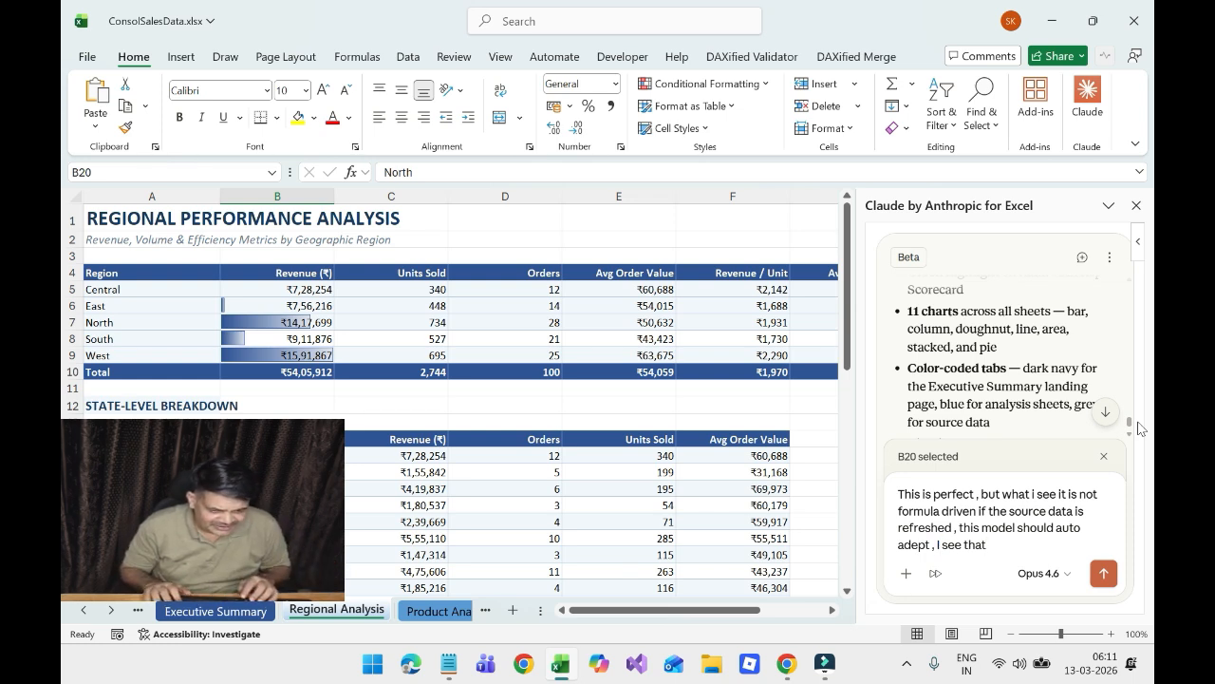
- Extend the reply to Claude with "Region and State field are"
click(988, 545)
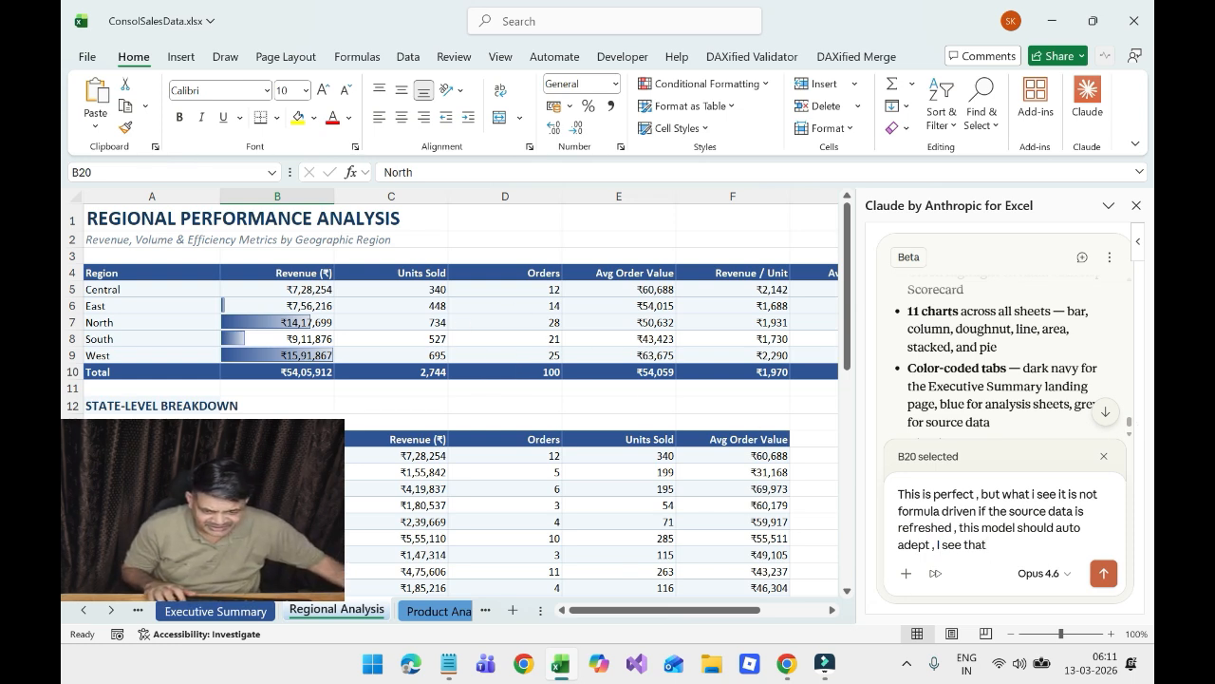
text(Region )
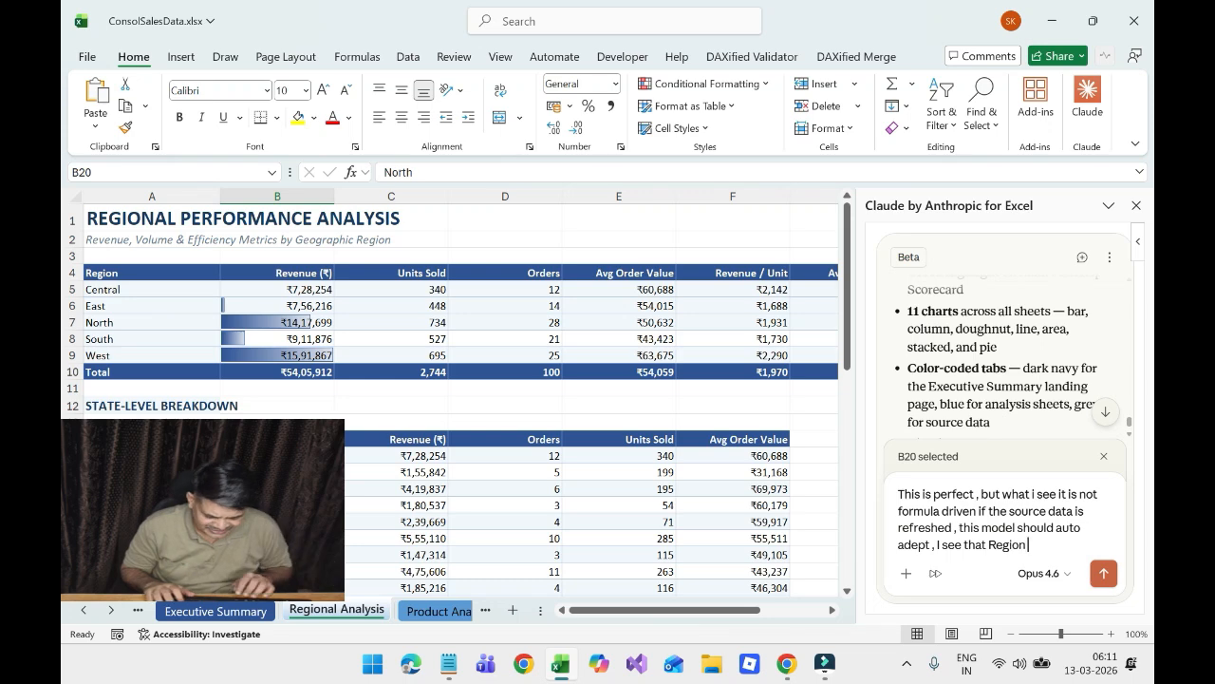
text(and)
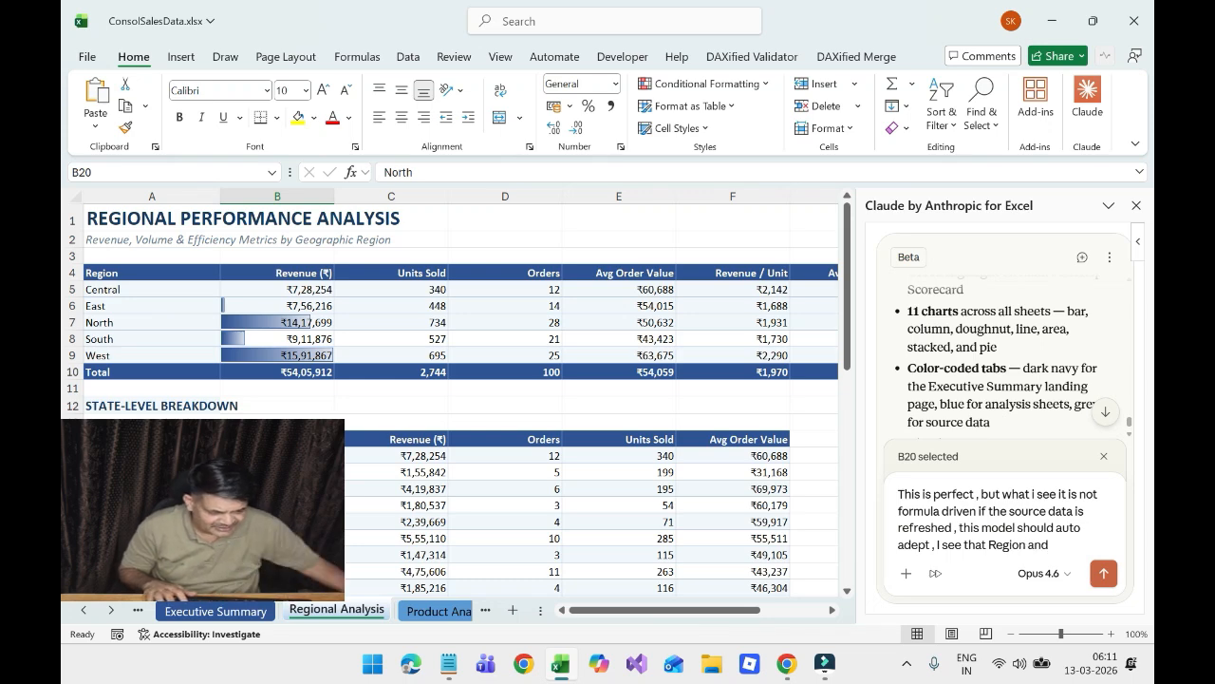
click(152, 439)
text(Satge)
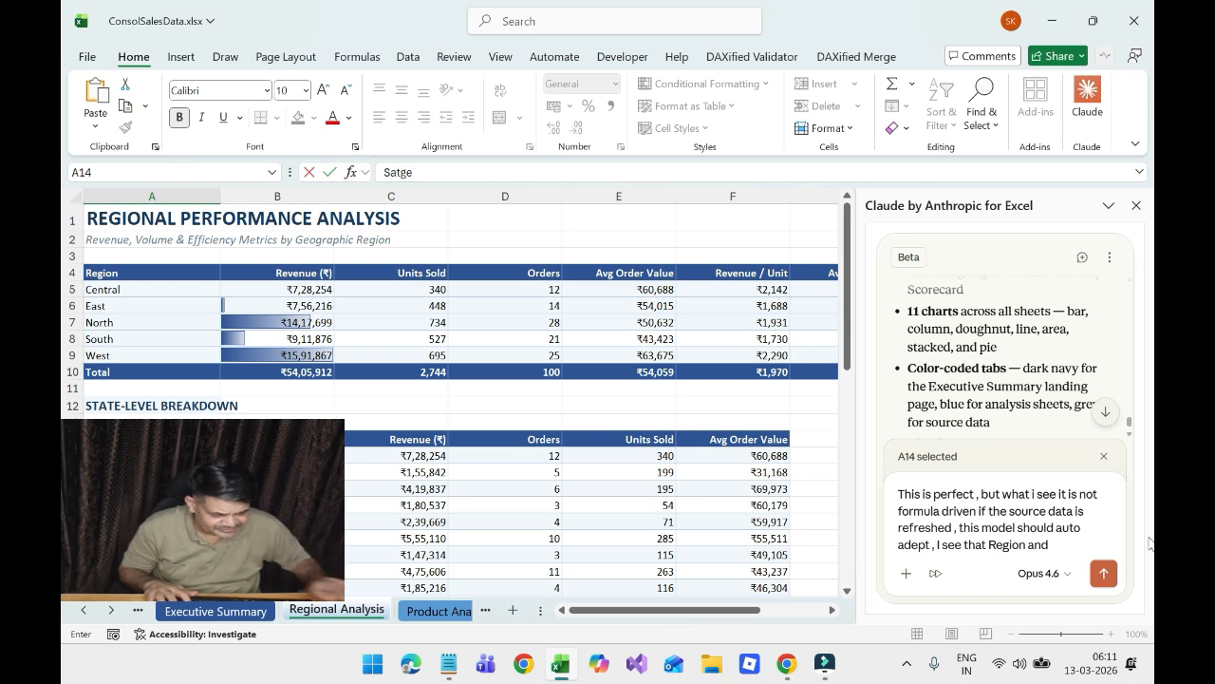
click(1053, 553)
text(Stat)
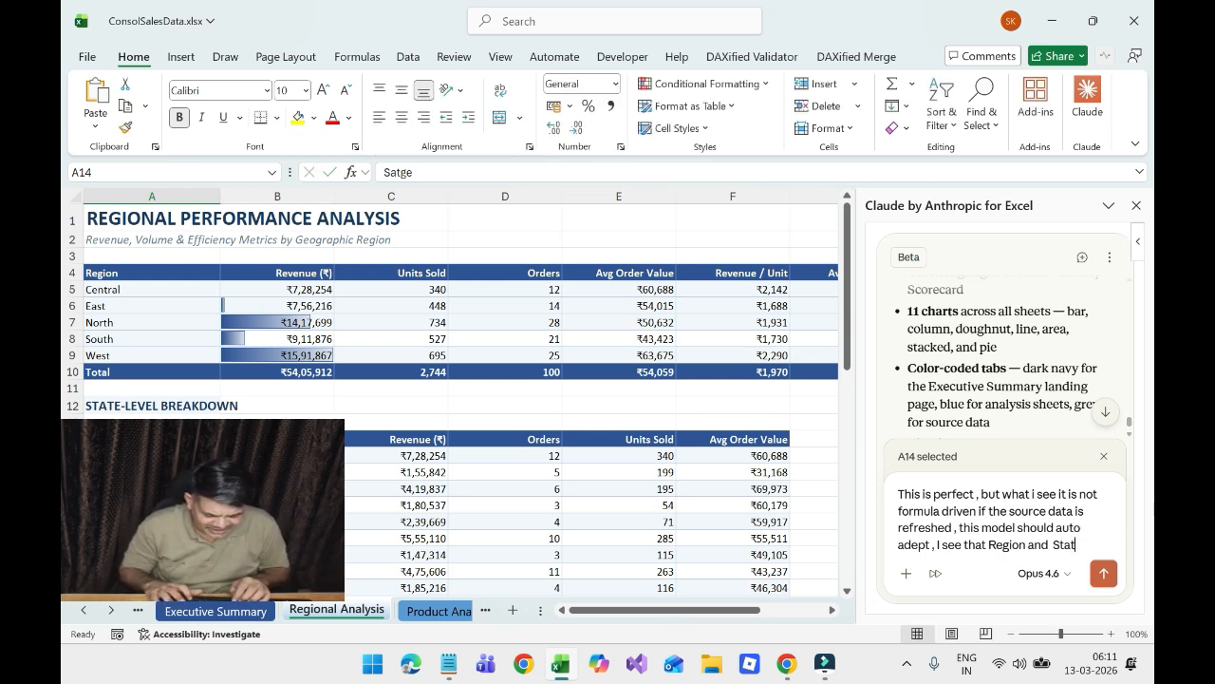
text(e f)
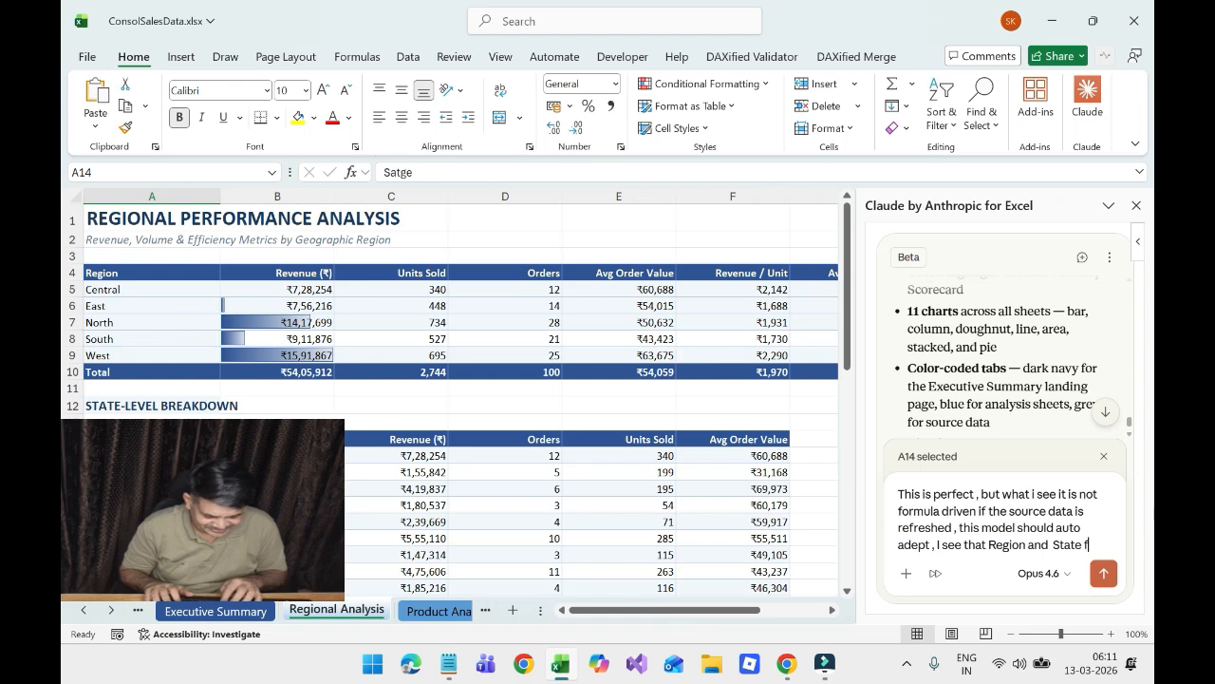
text(ield are)
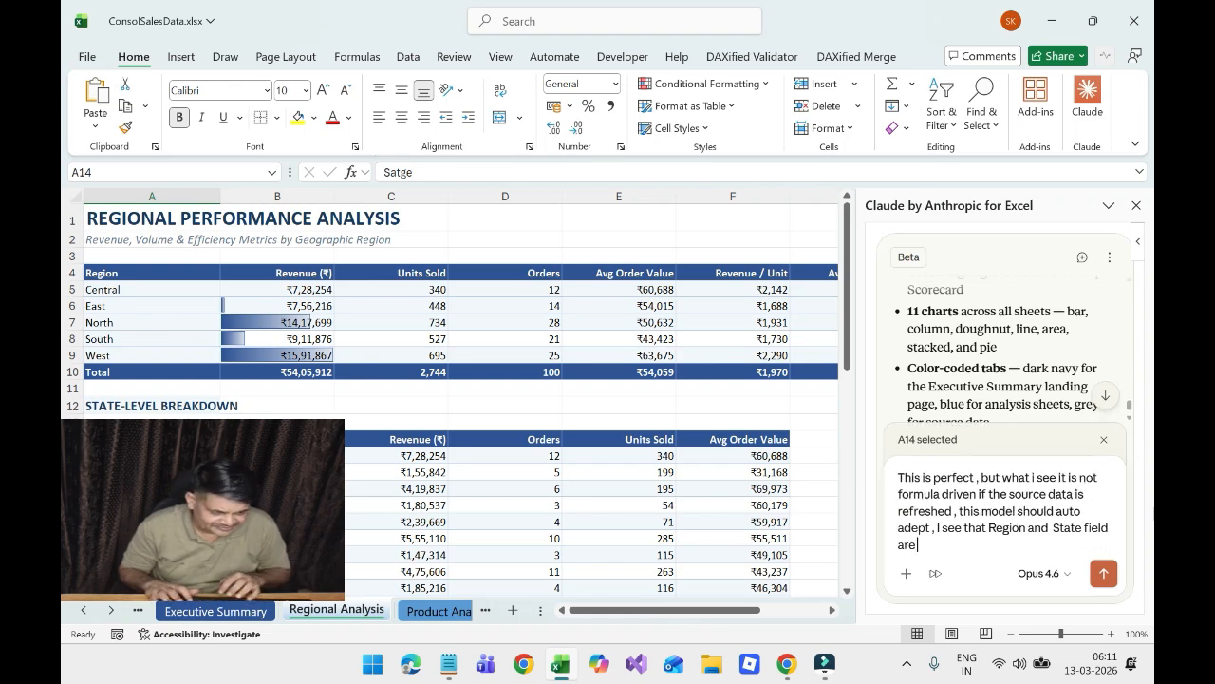
- Continue the reply with "hardcoded , we can improve this"
text( gha)
key(BackSpace)
key(BackSpace)
key(BackSpace)
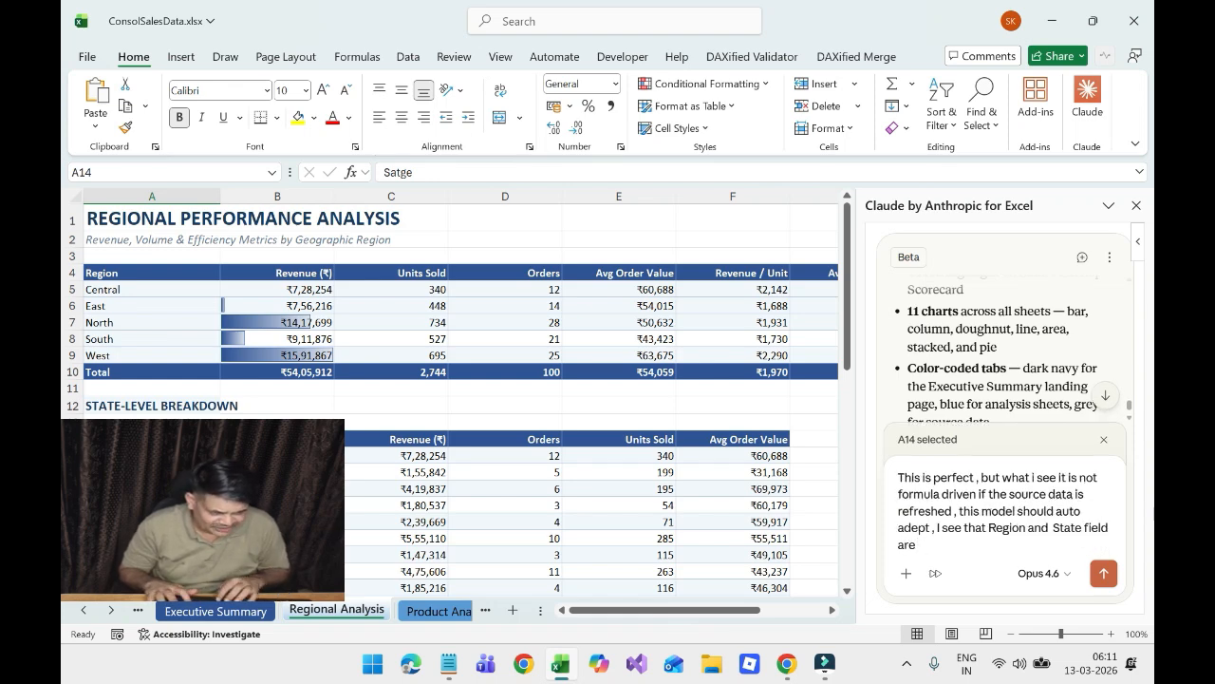
text(hardcod)
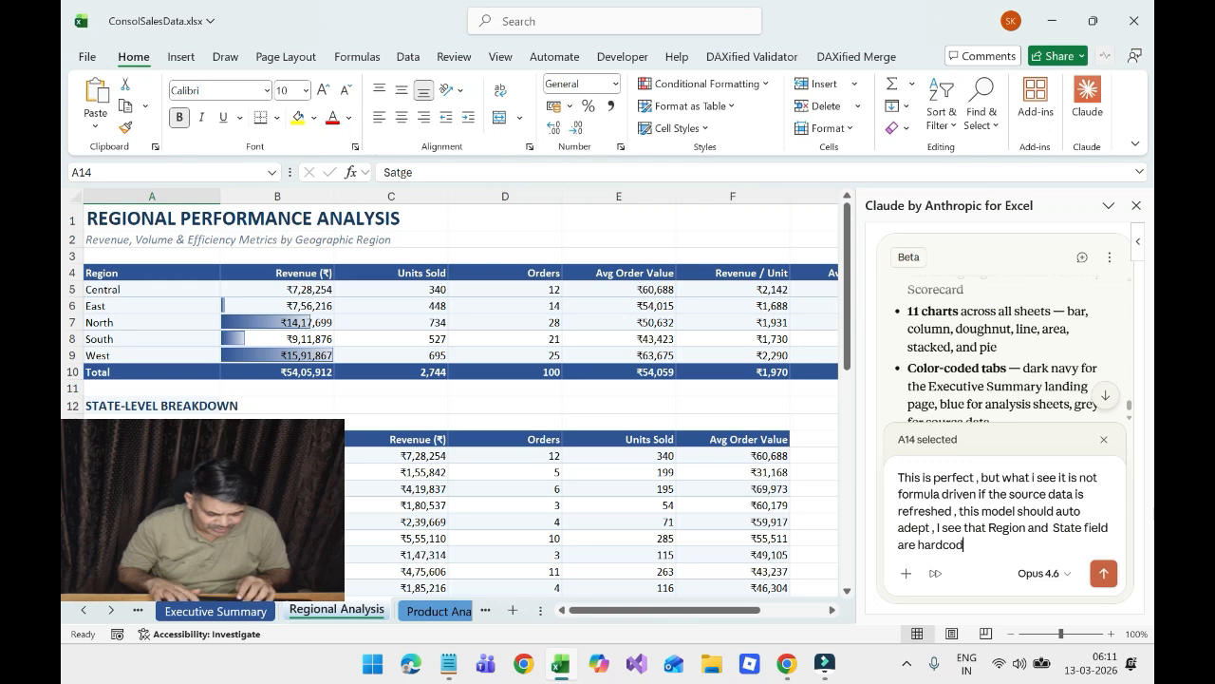
text(ed , )
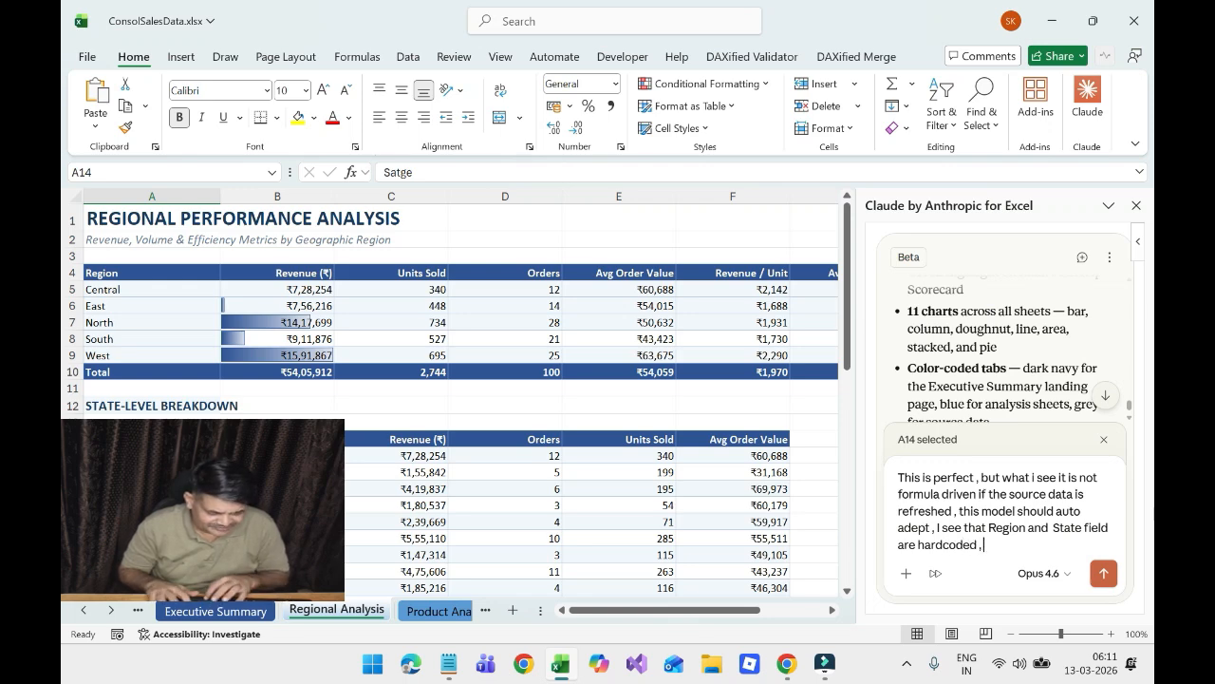
text(we can i)
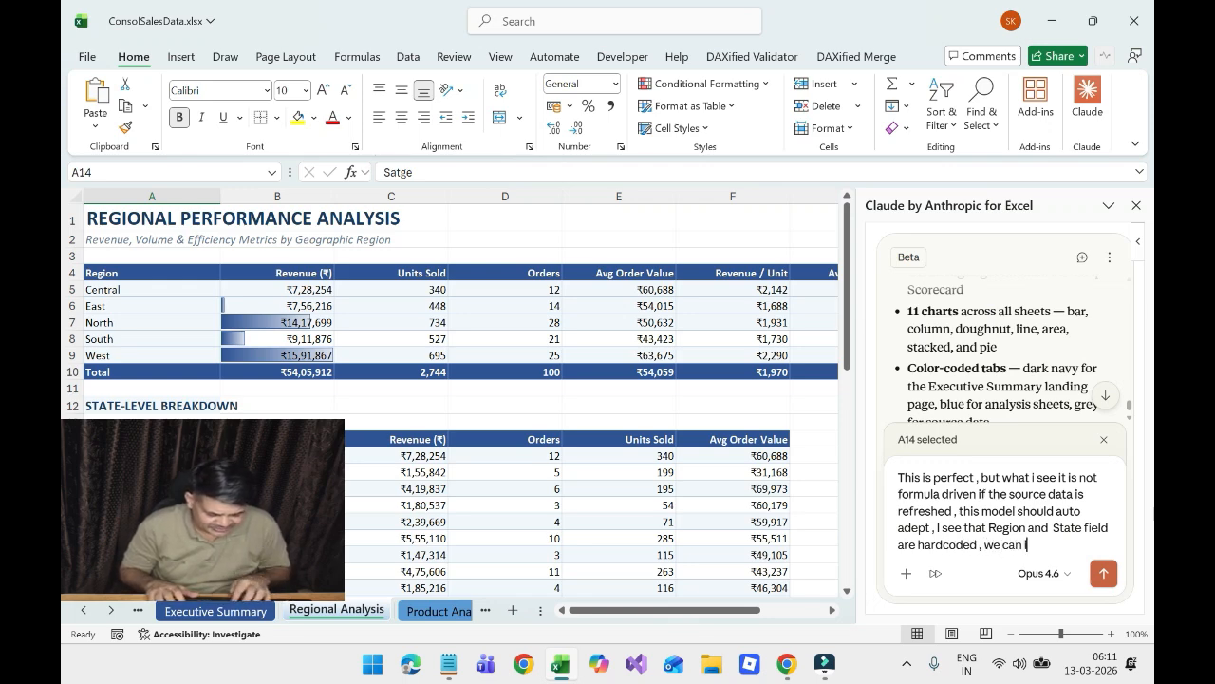
text(mpr)
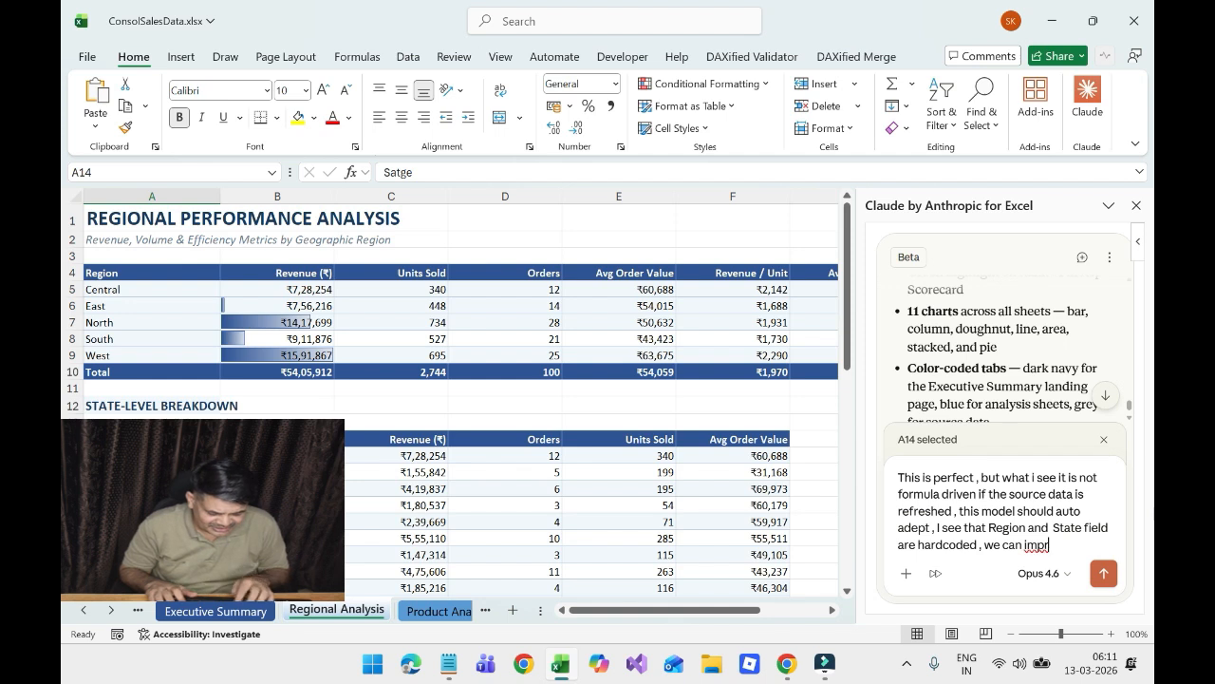
text(ove this)
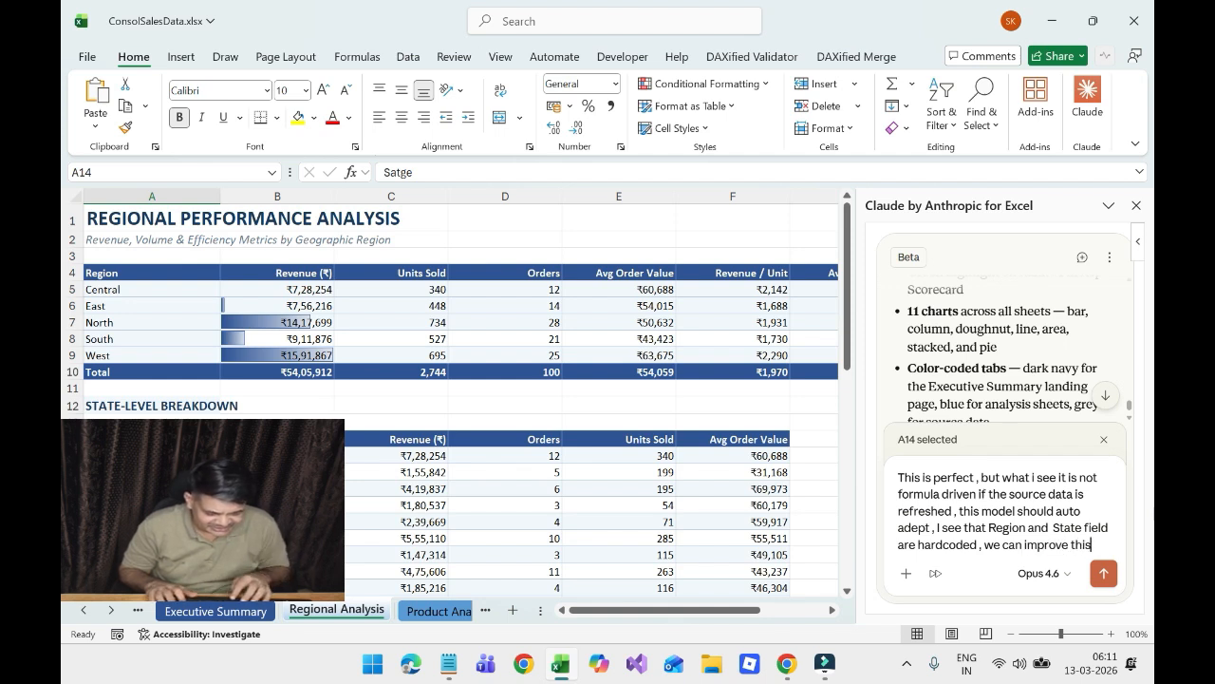
- Extend the reply with ", we are on latest", correcting the spelling of "latest"
text( , we are)
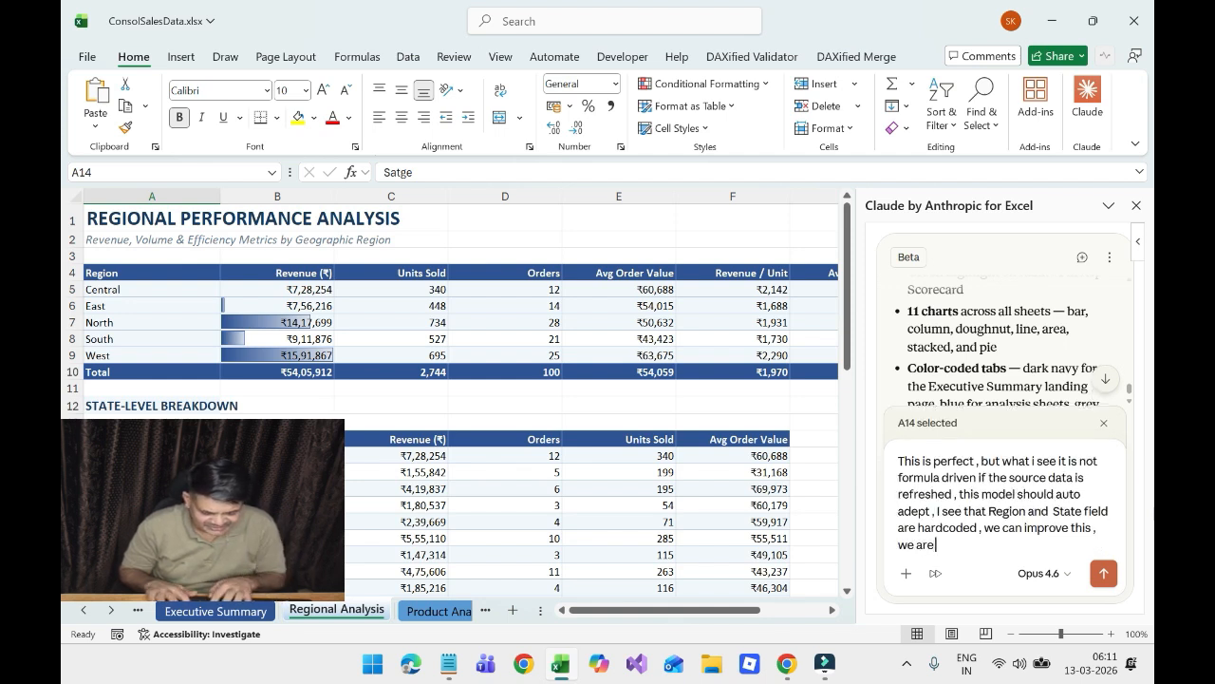
text( on letast)
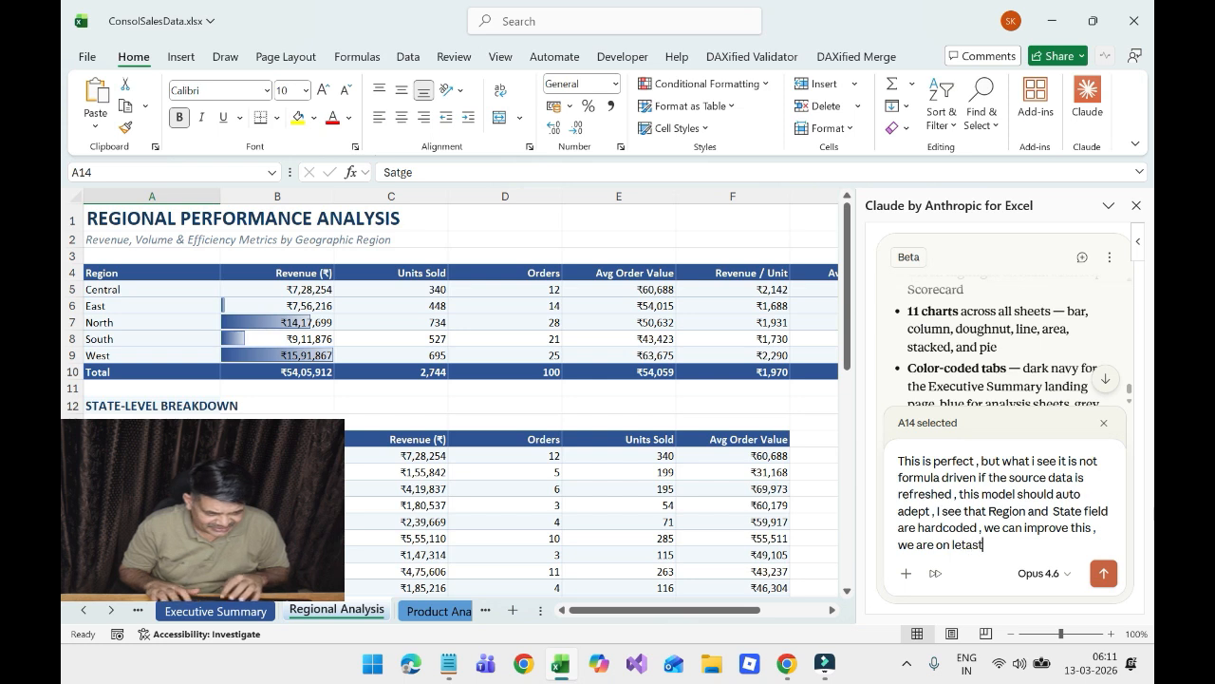
key(BackSpace)
key(BackSpace)
key(BackSpace)
key(BackSpace)
key(BackSpace)
key(BackSpace)
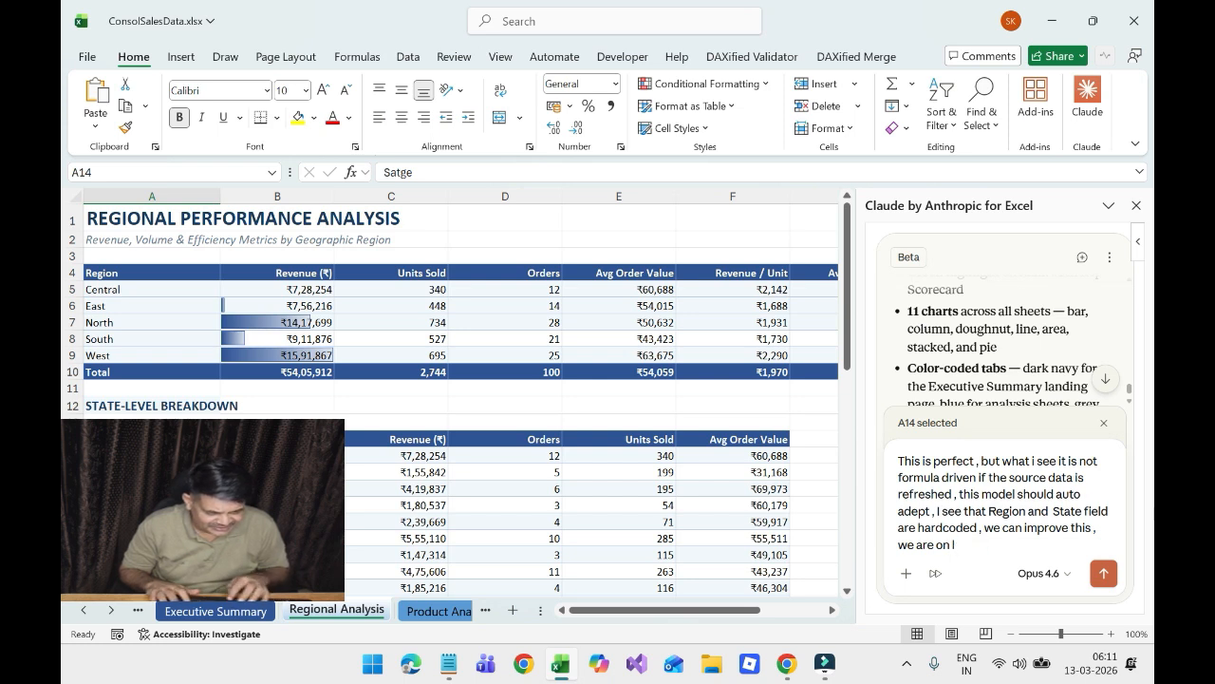
text(atest exc)
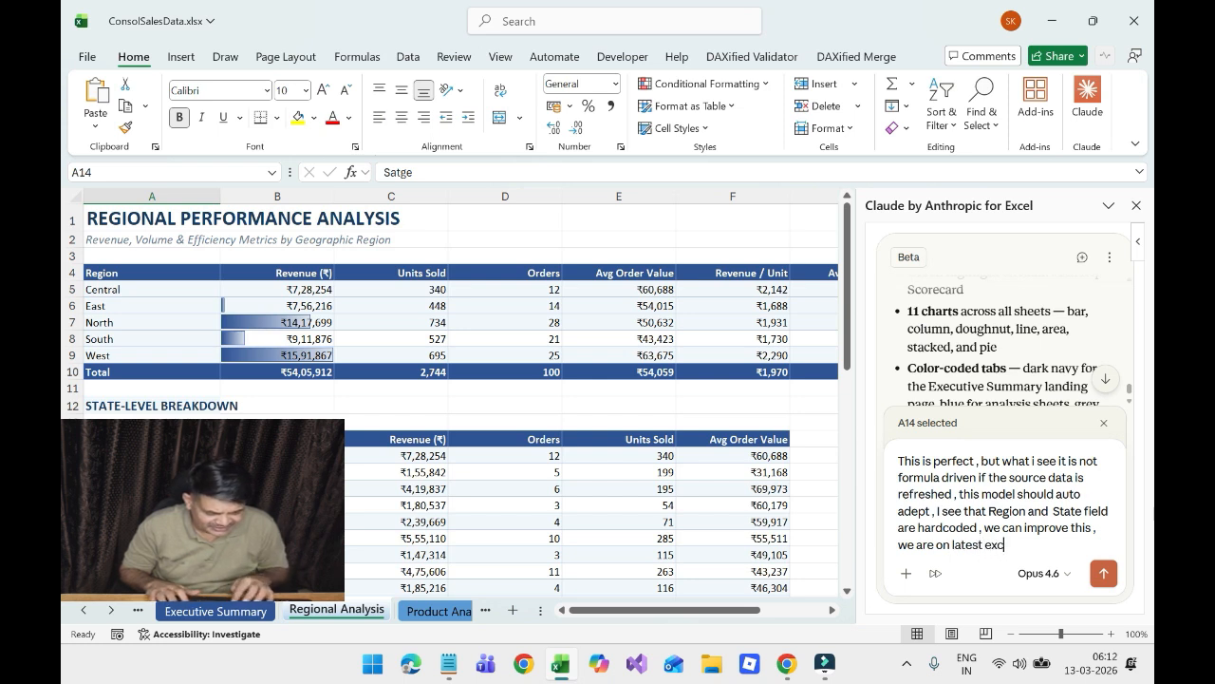
- Continue the reply with "excel version and should use", correcting the spelling of "excel"
text(le)
key(BackSpace)
key(BackSpace)
text(c)
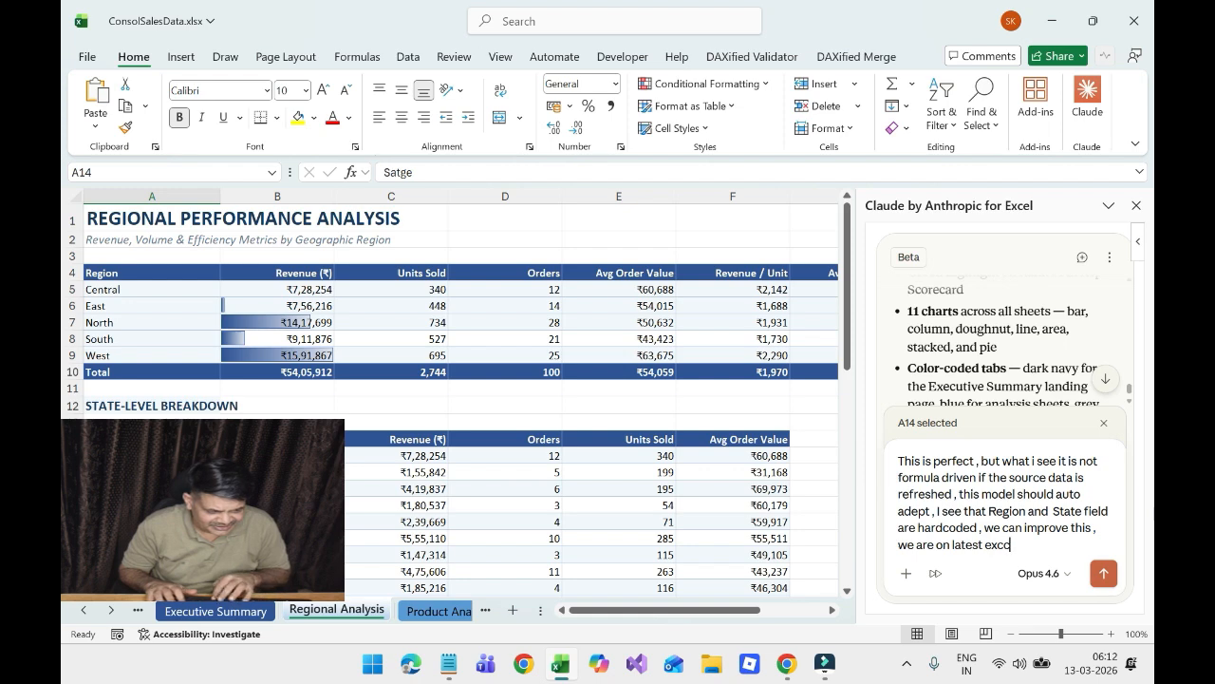
text(el)
key(BackSpace)
key(BackSpace)
key(BackSpace)
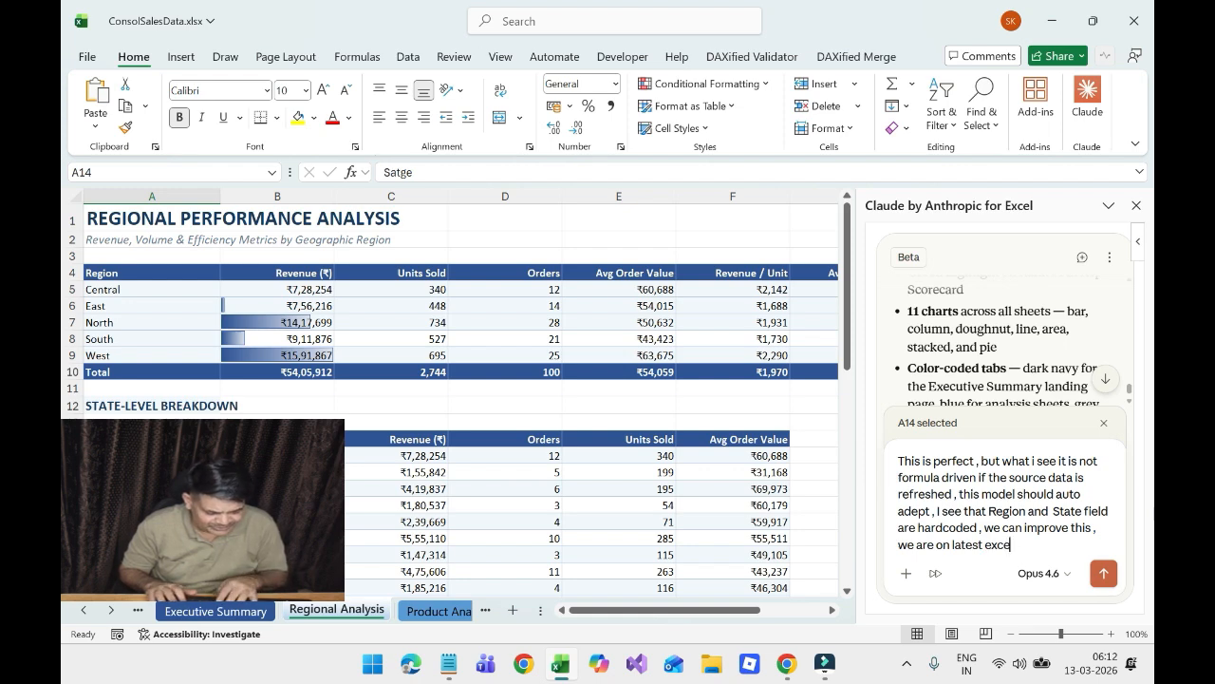
text(el versi)
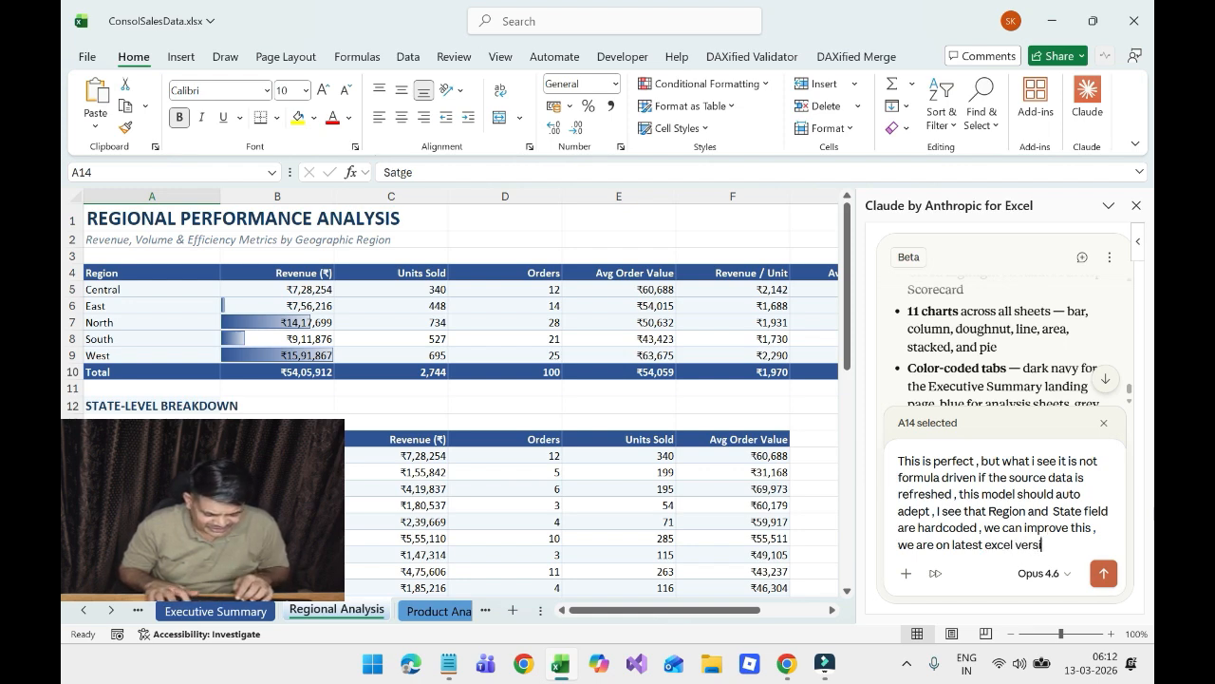
text(on and s)
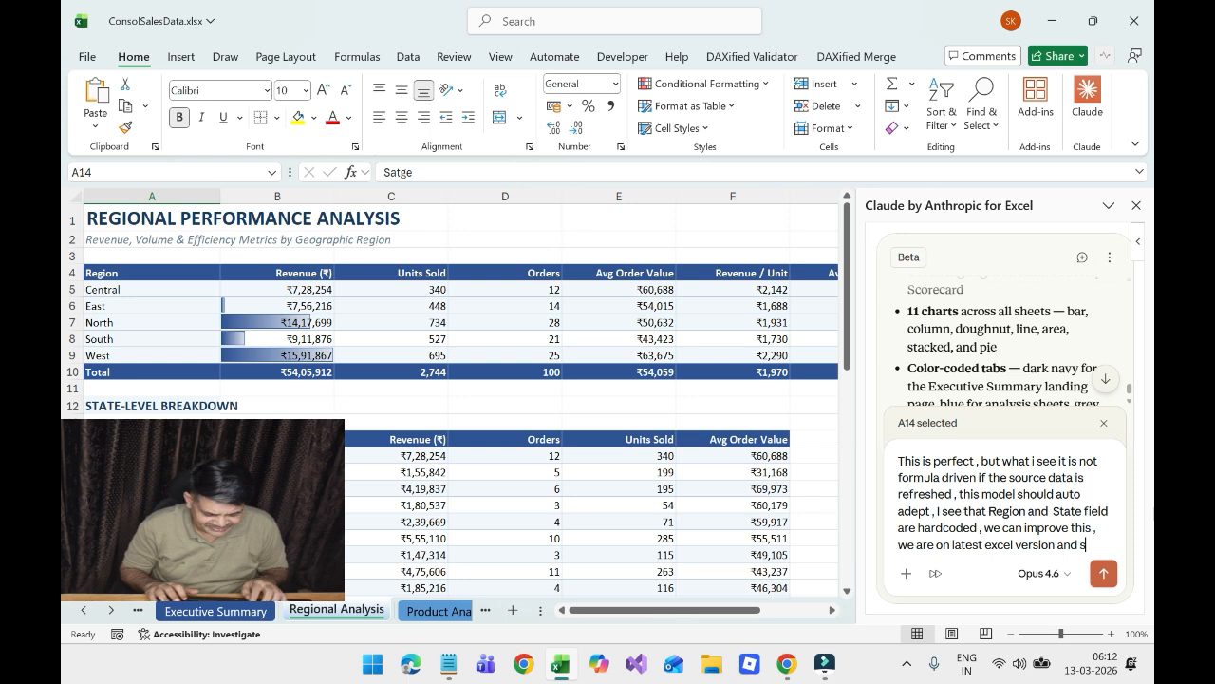
text(hould use)
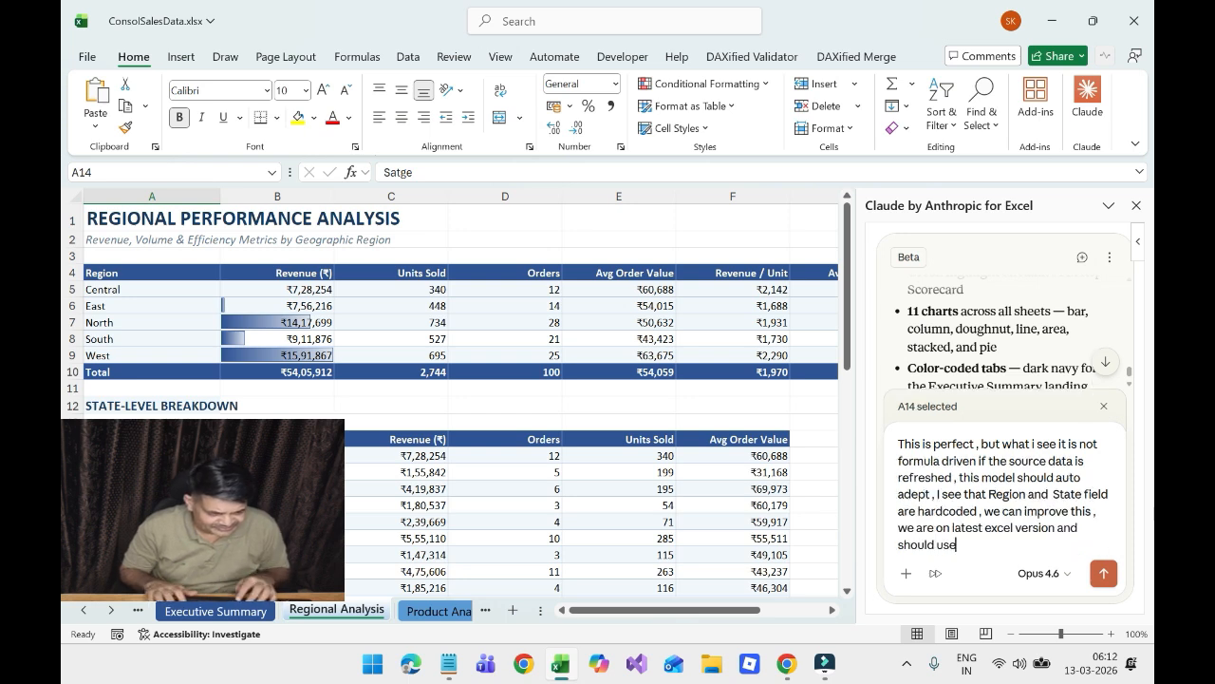
- Add "expanding array" to the reply, replacing the misspelled first word with the suggested spelling
text( ec)
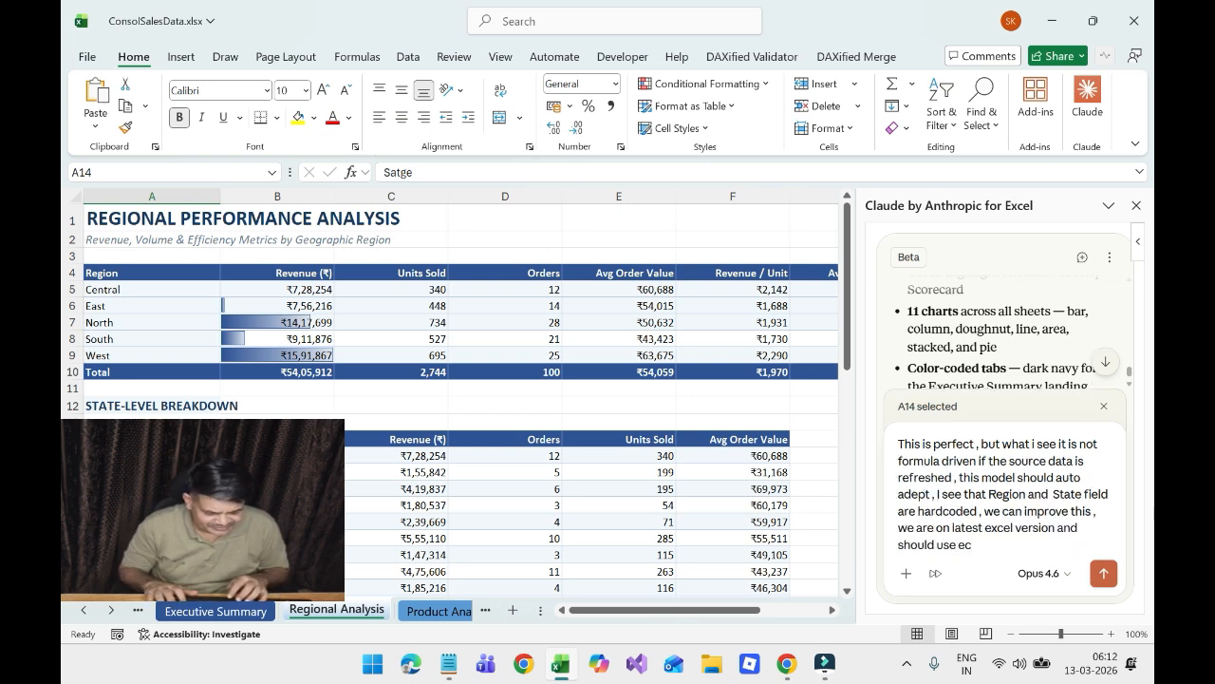
key(BackSpace)
text(xapndin)
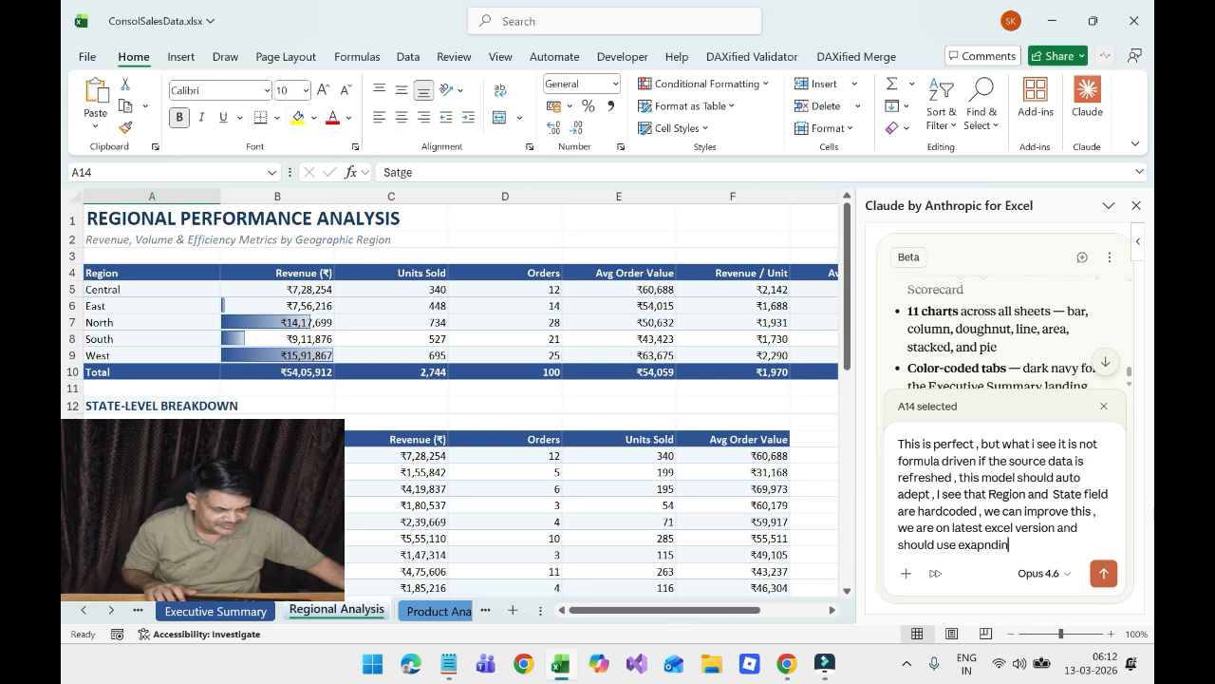
text(g)
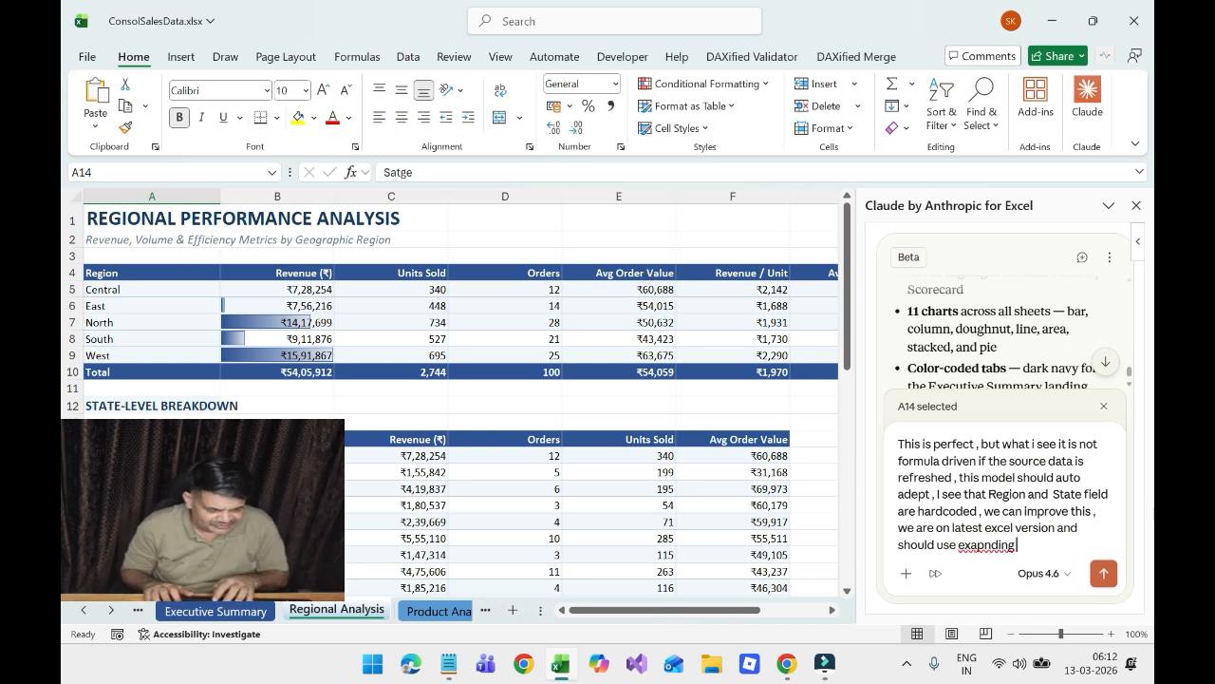
right_click(988, 544)
click(1092, 345)
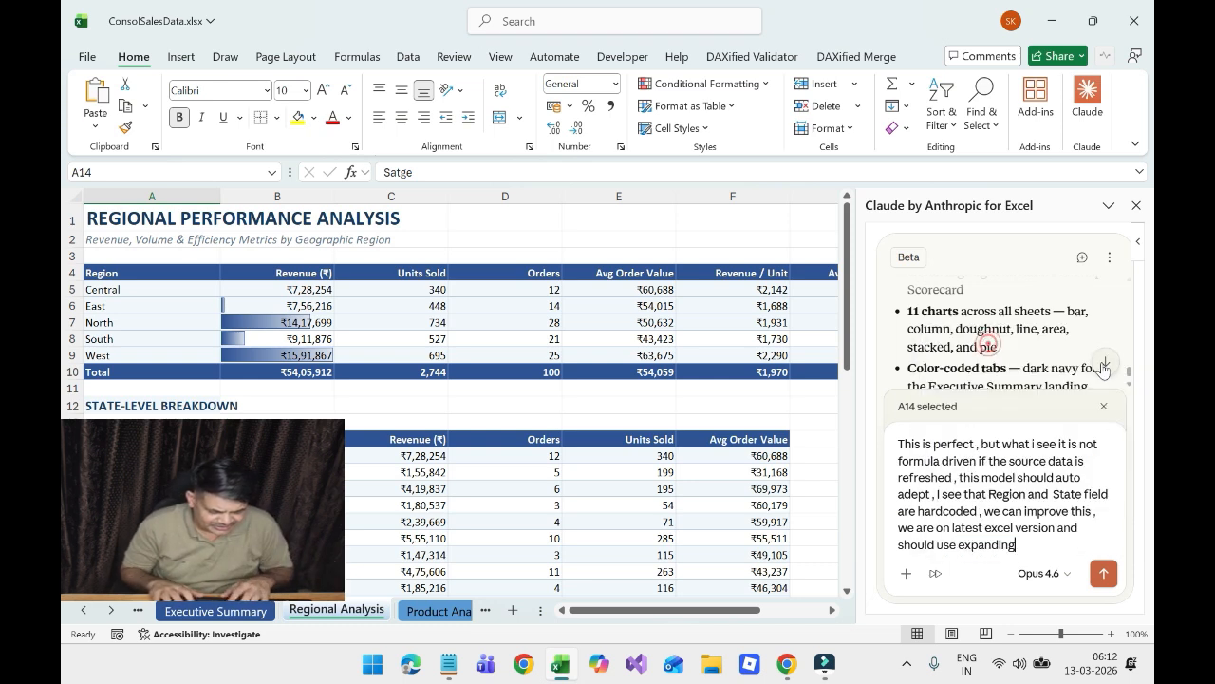
text(array)
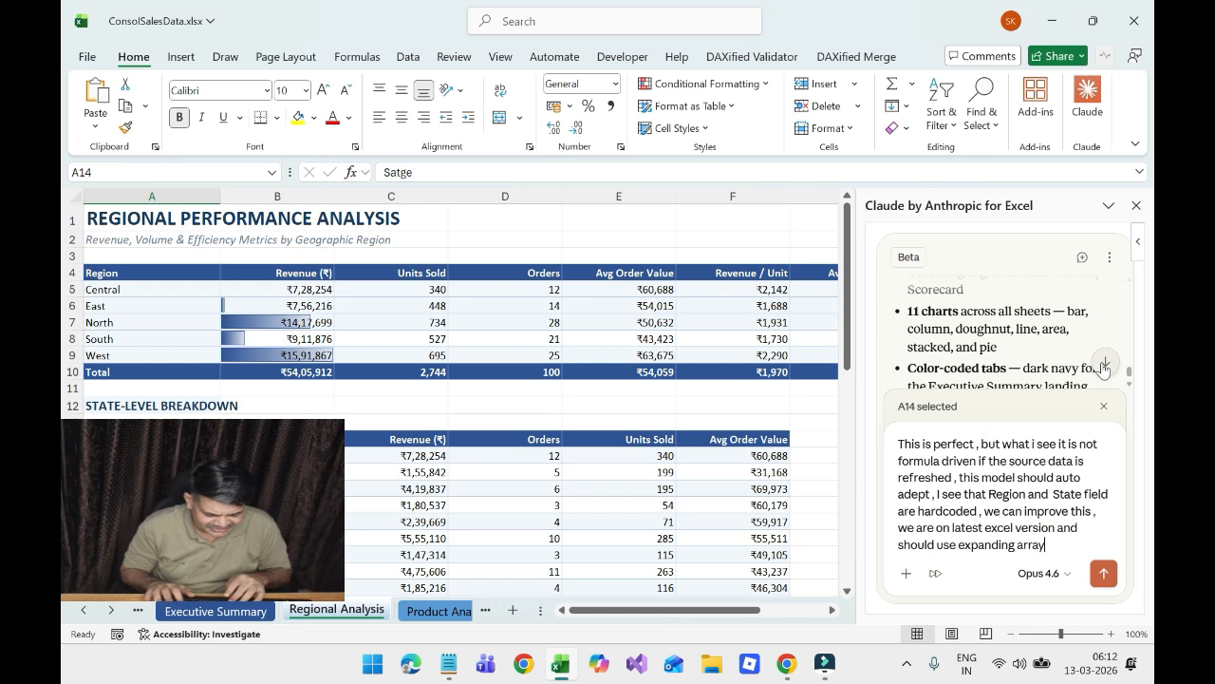
- Insert "or dynamic" before "array" in the reply, fixing the spelling of "dynamic"
key(ctrl+Left)
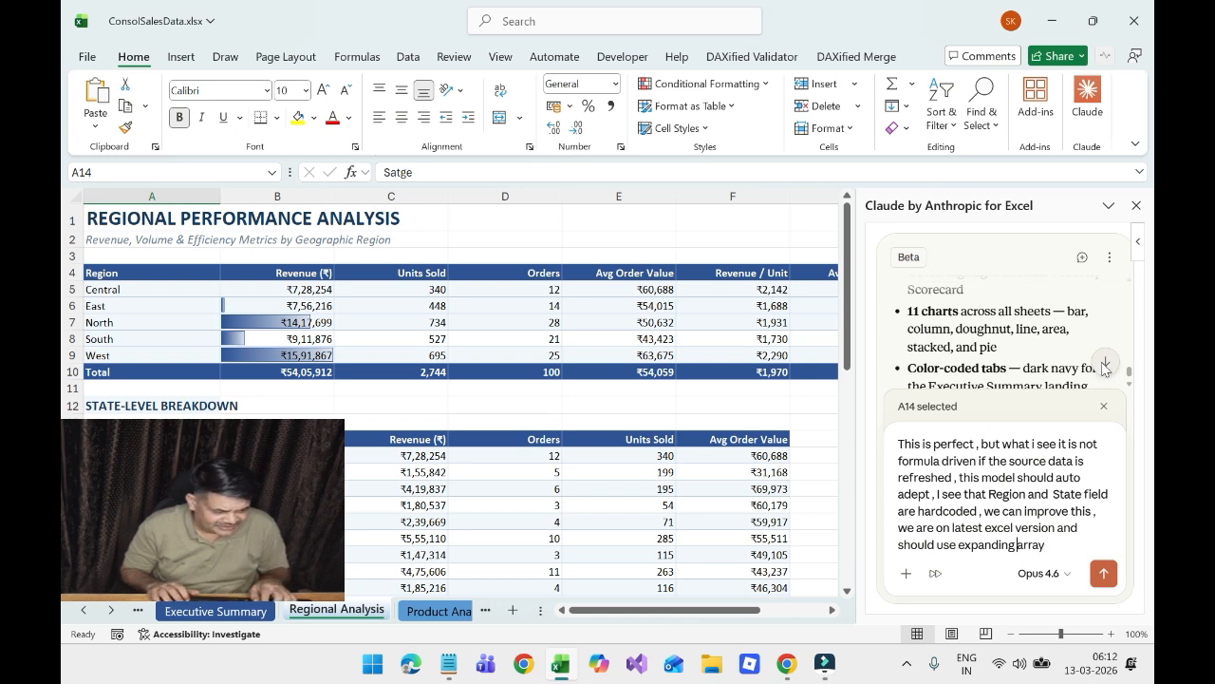
text(or dyan)
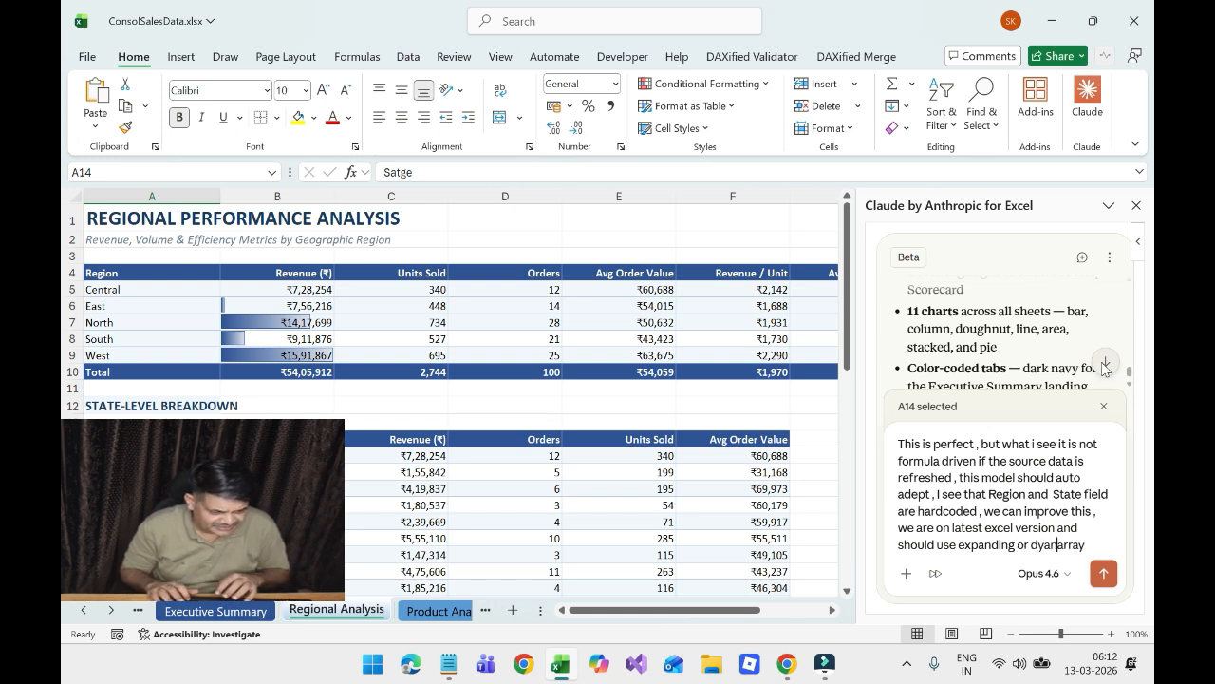
text(,ic)
key(BackSpace)
key(BackSpace)
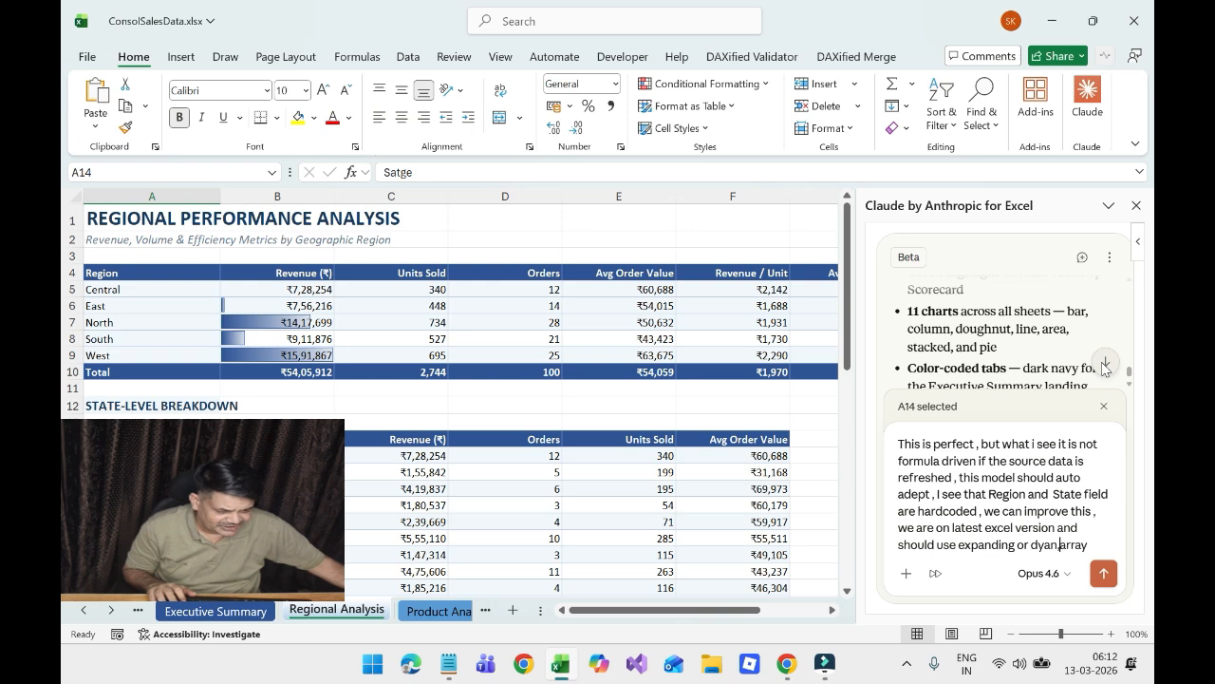
key(BackSpace)
text(mic)
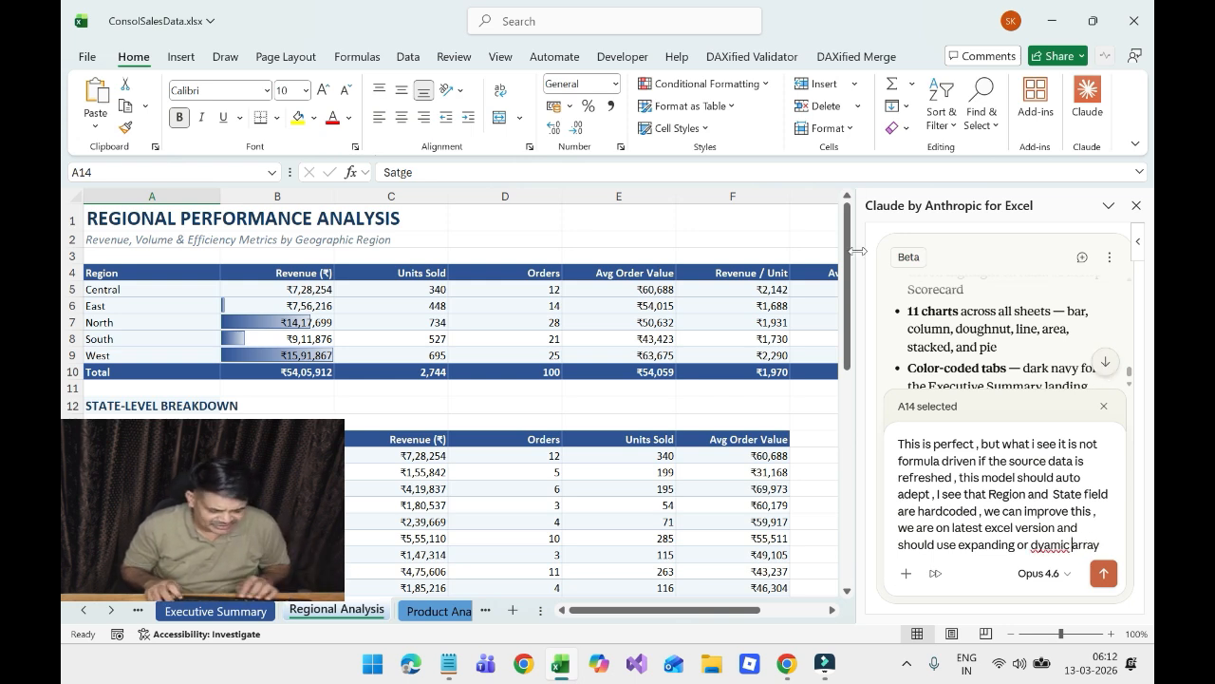
right_click(1047, 544)
click(957, 289)
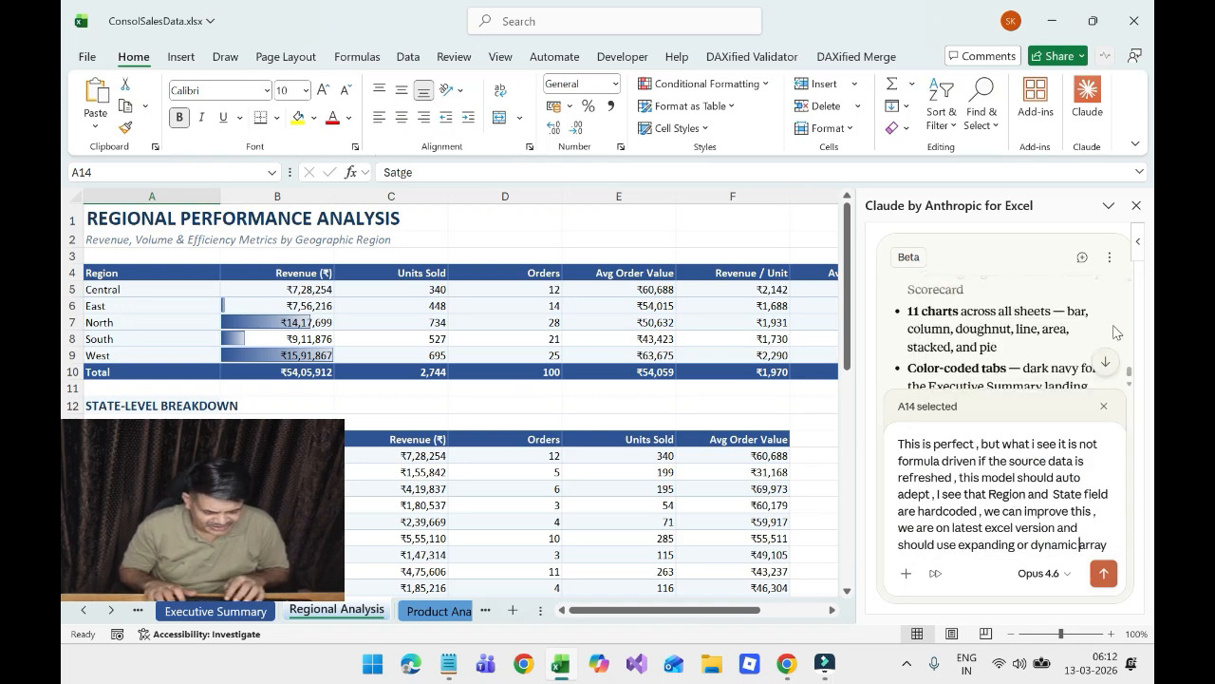
- Finish the reply with "formula to make this workbook formula driven" and send it to Claude
text(formu)
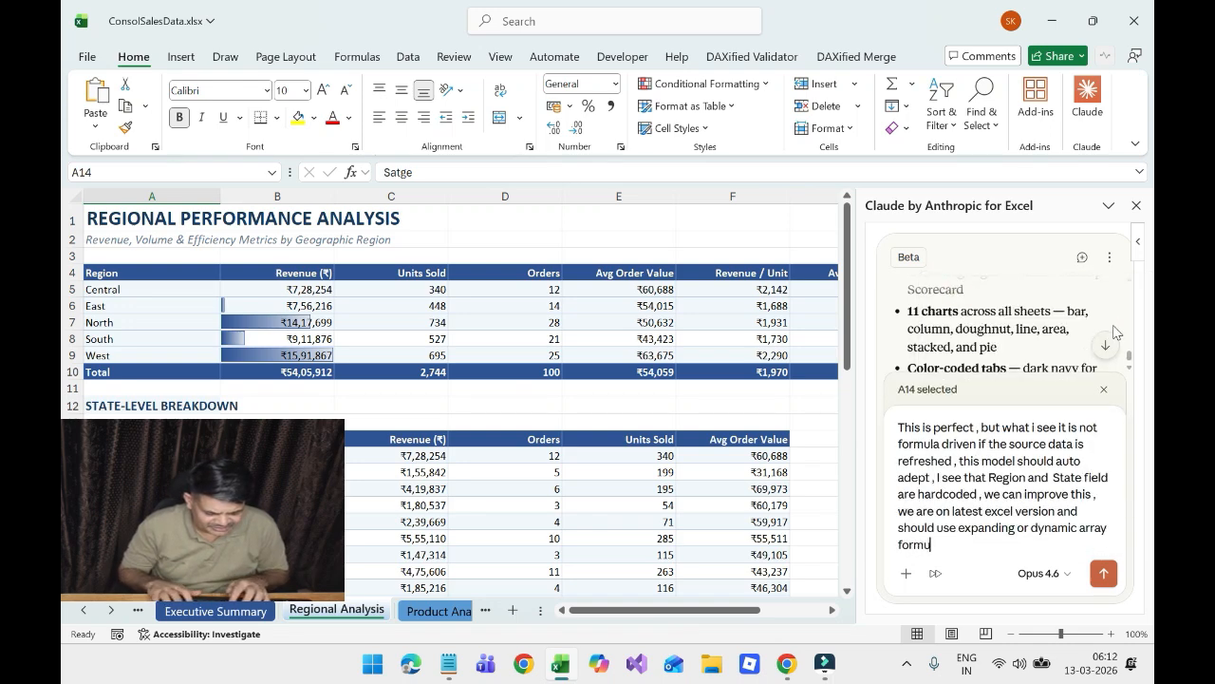
text(la to ma)
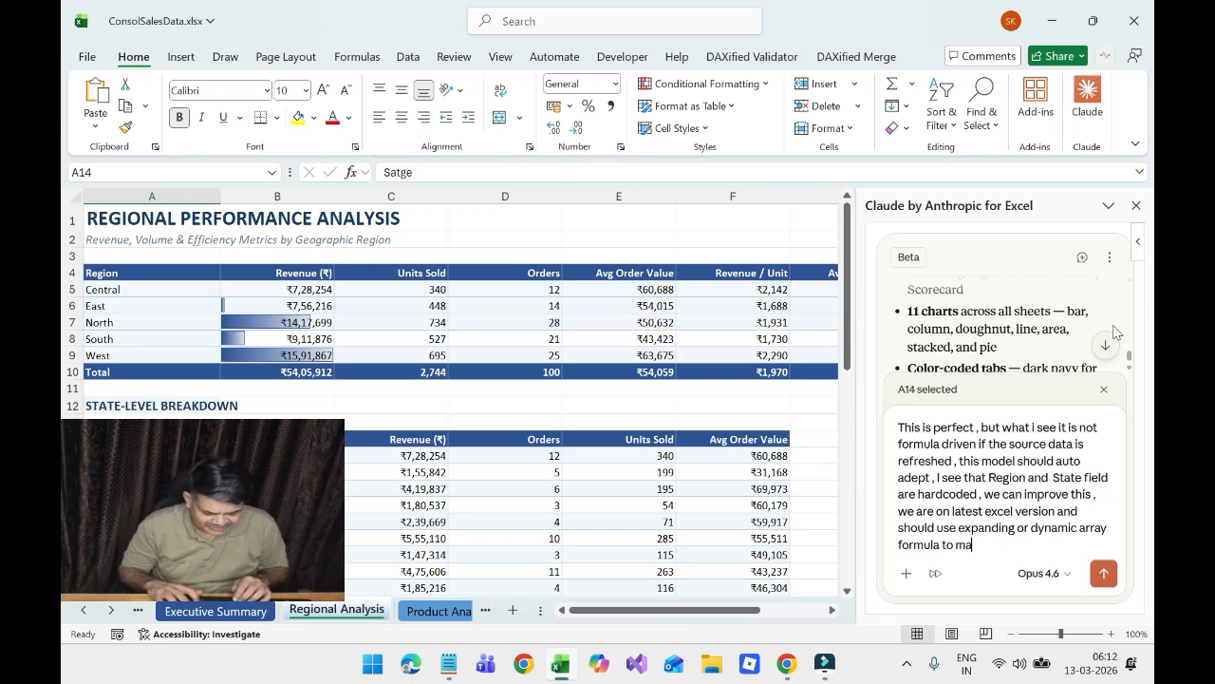
text(ke this wo)
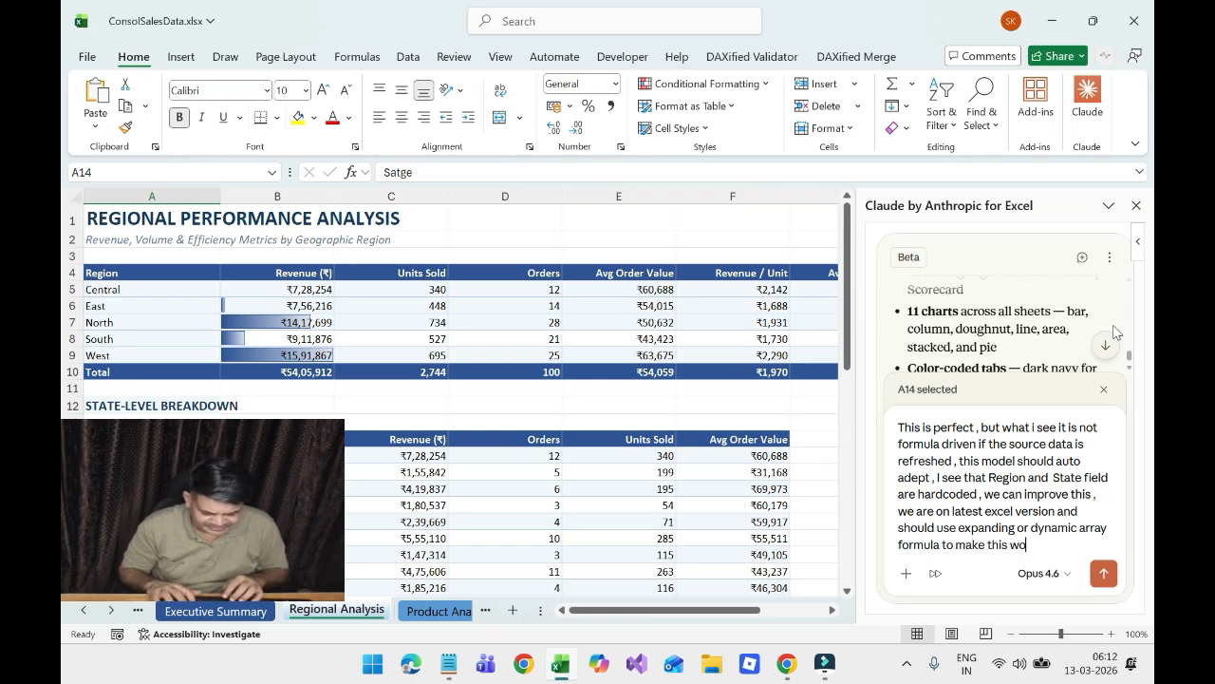
text(rkbook)
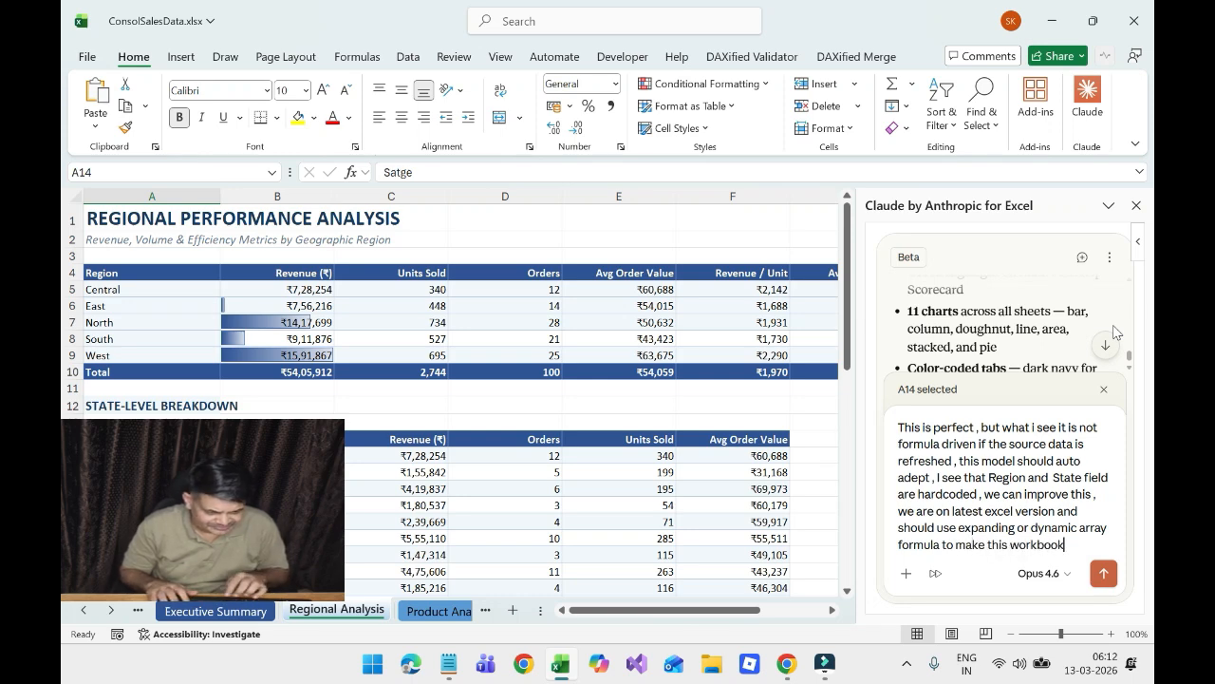
text( formula )
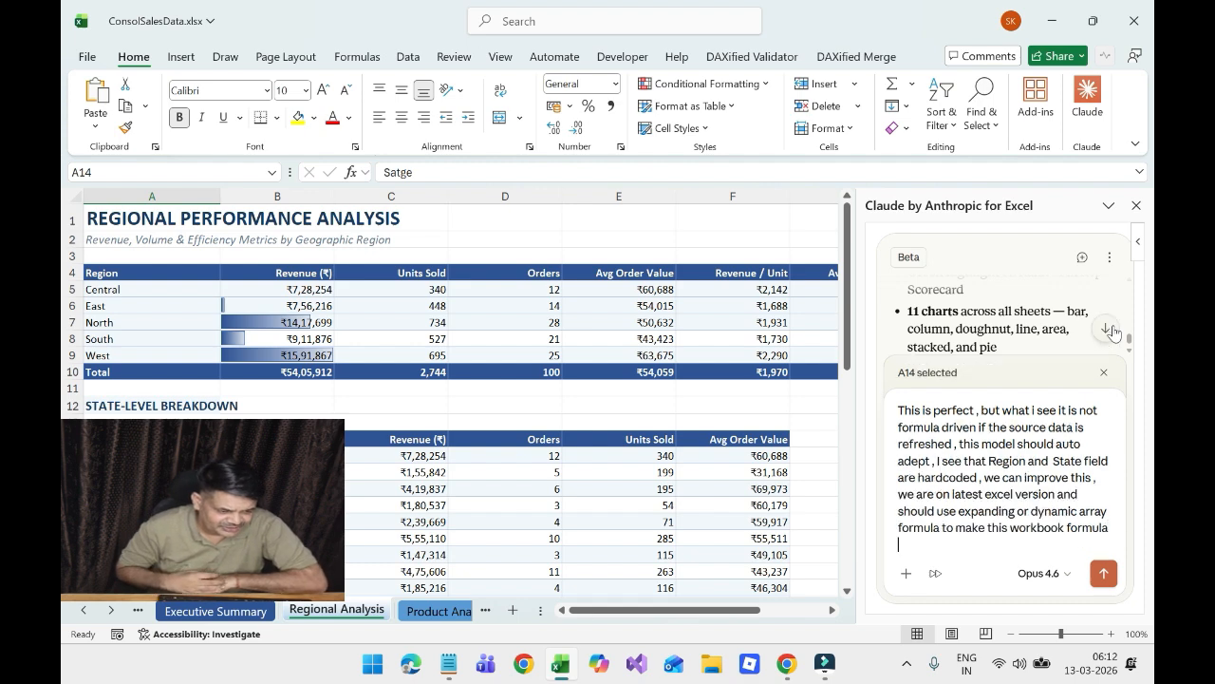
text(driven)
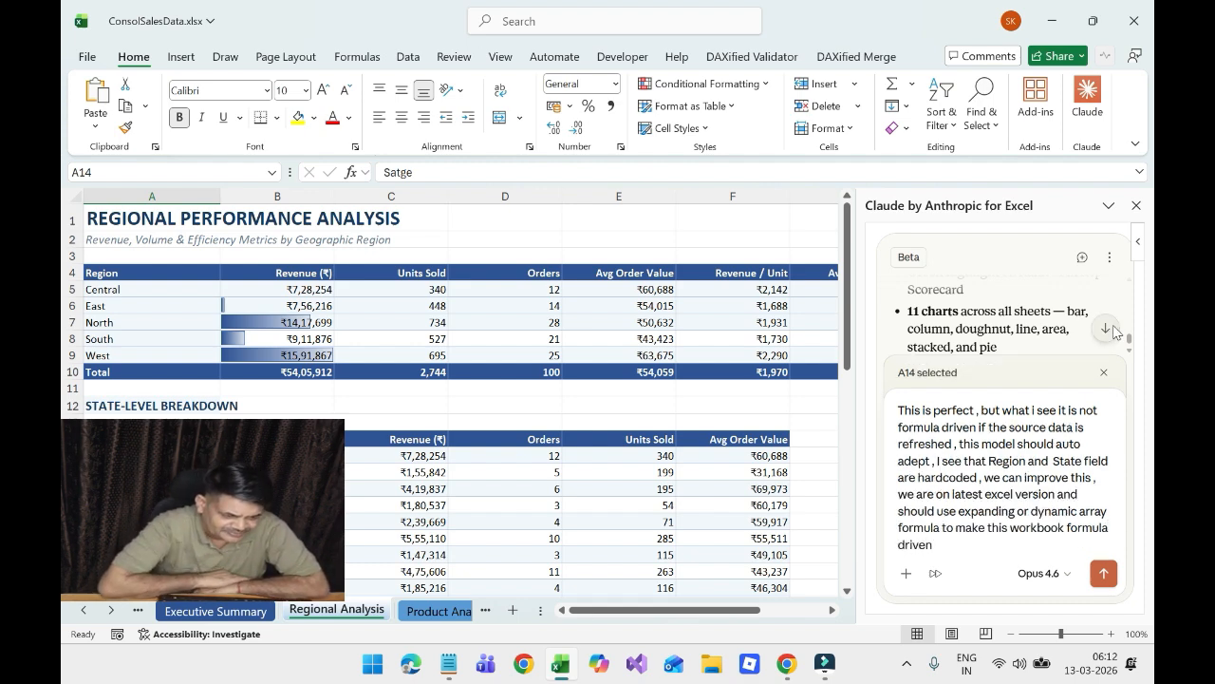
key(Return)
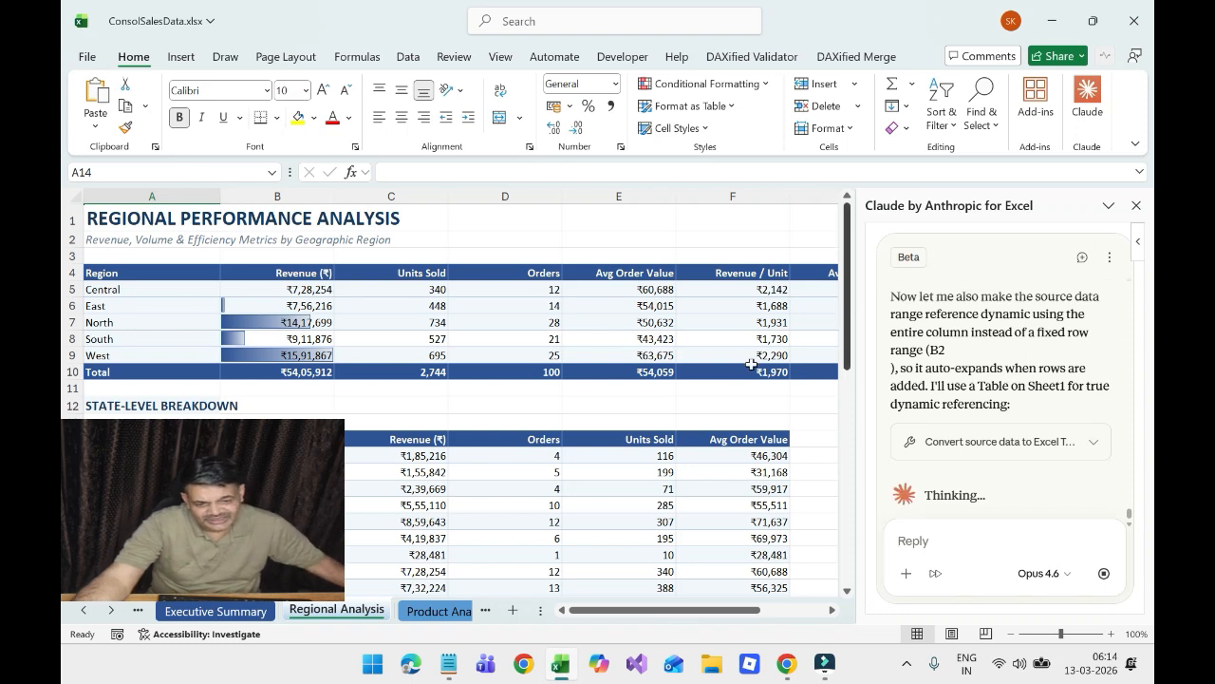
- Examine the formulas behind the region names in A5:A9 of the Regional Analysis sheet, using an expanded formula bar
click(152, 292)
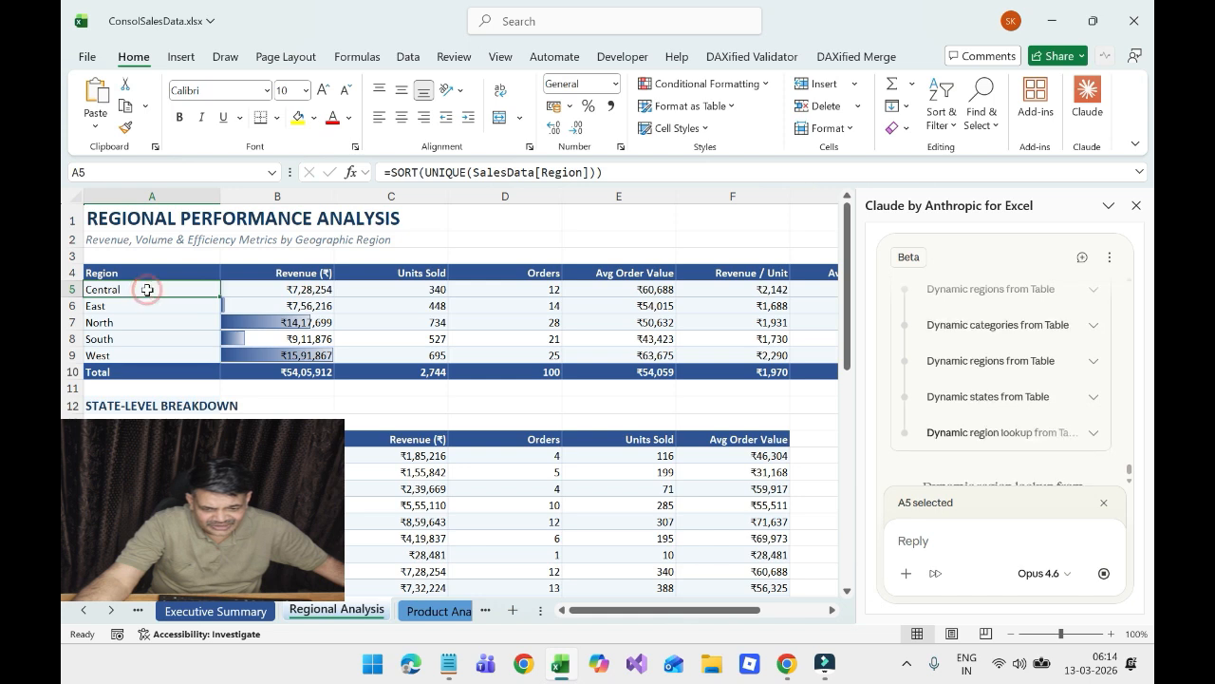
click(167, 311)
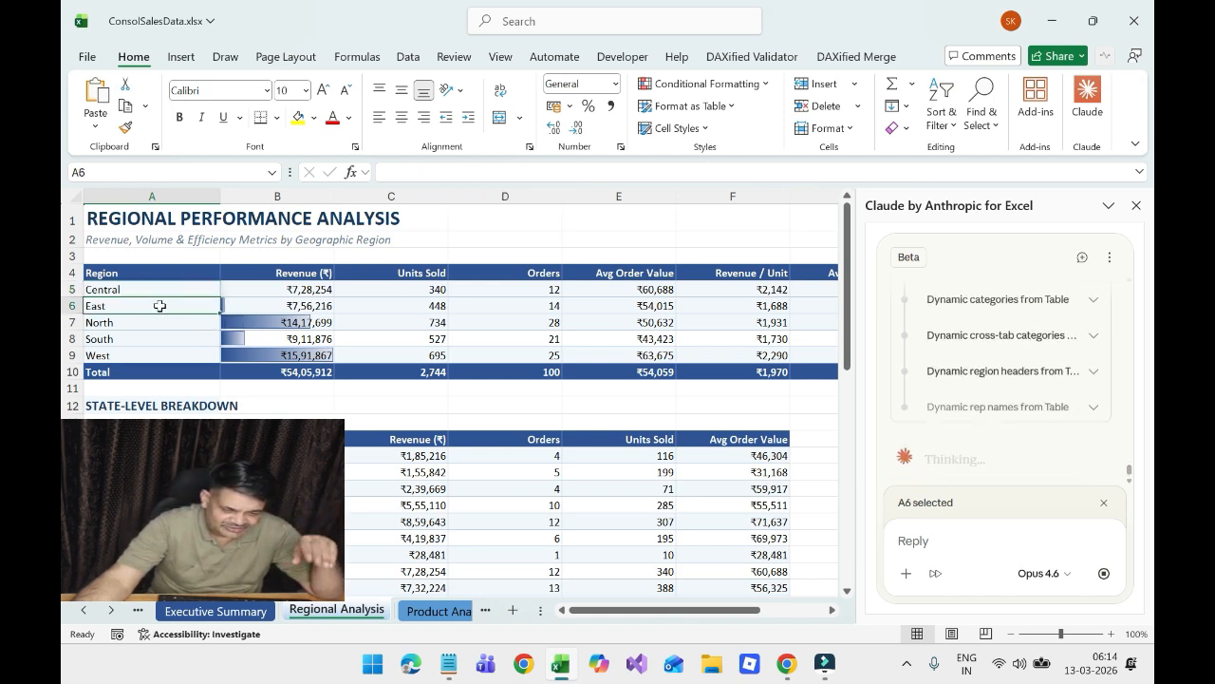
click(150, 291)
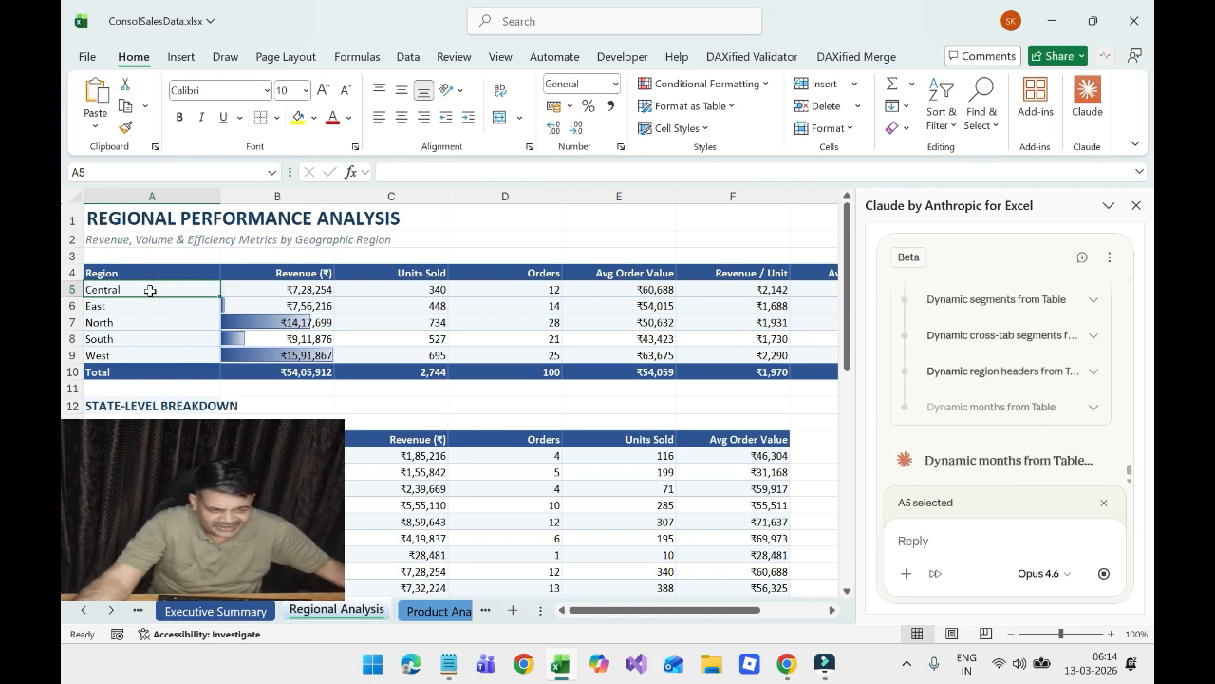
key(Down)
key(ctrl+shift+u)
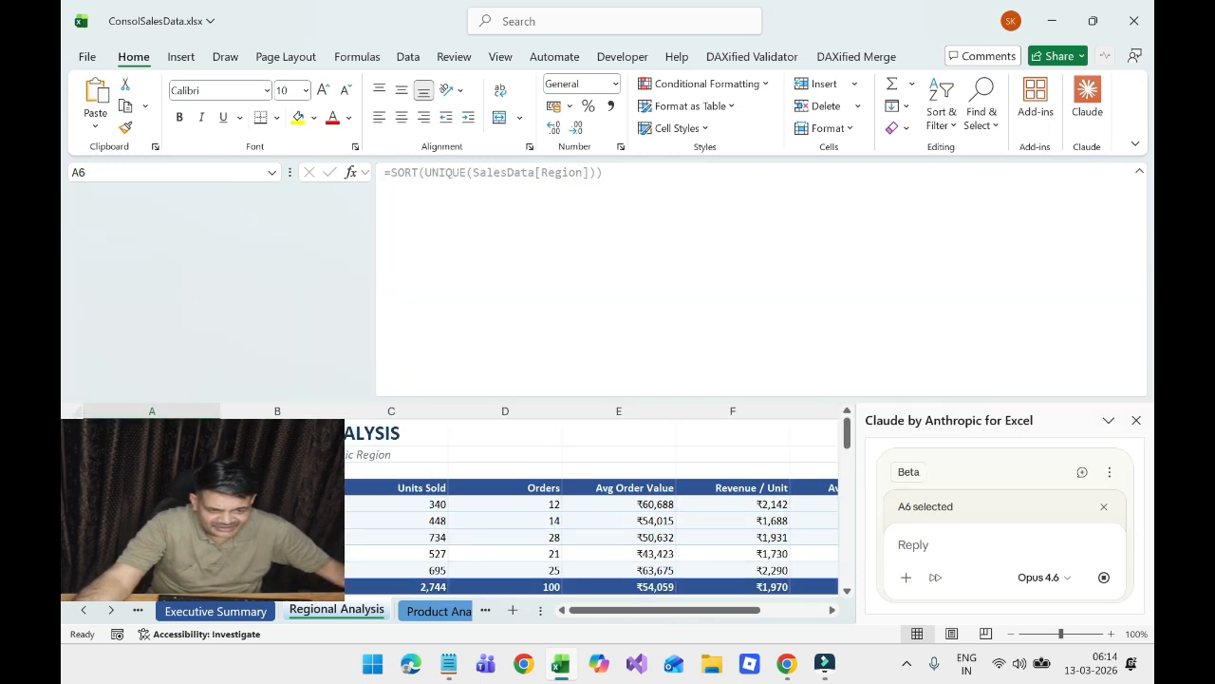
key(Up)
key(Up)
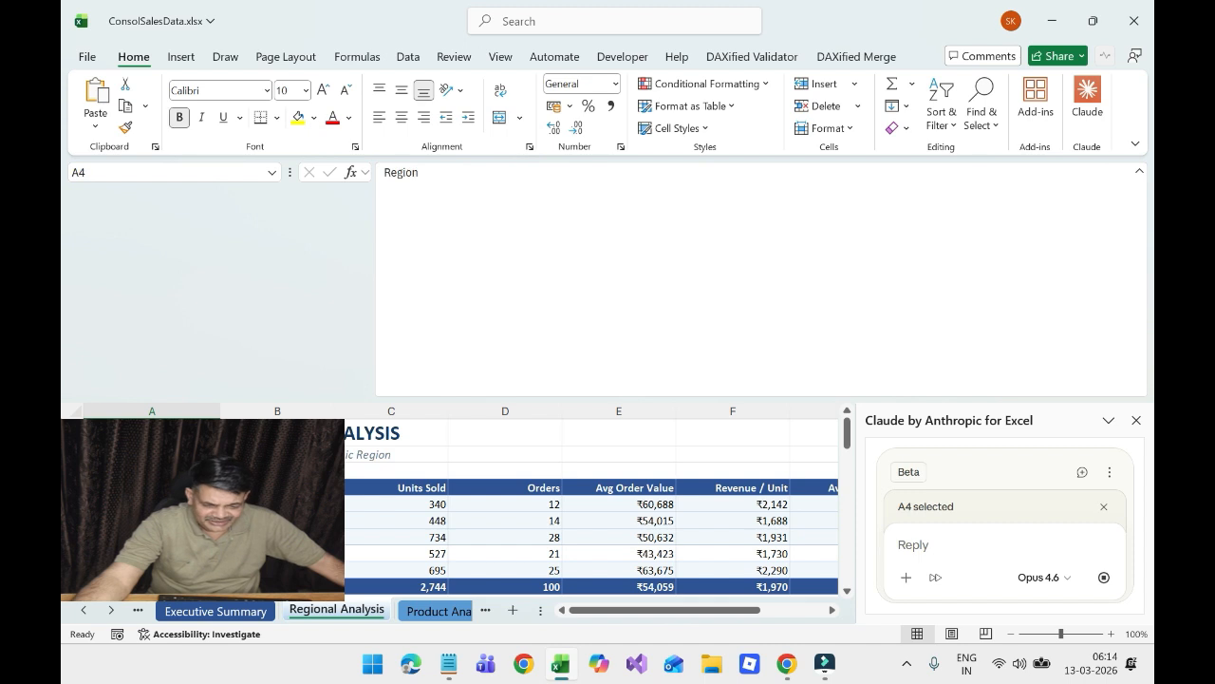
key(Down)
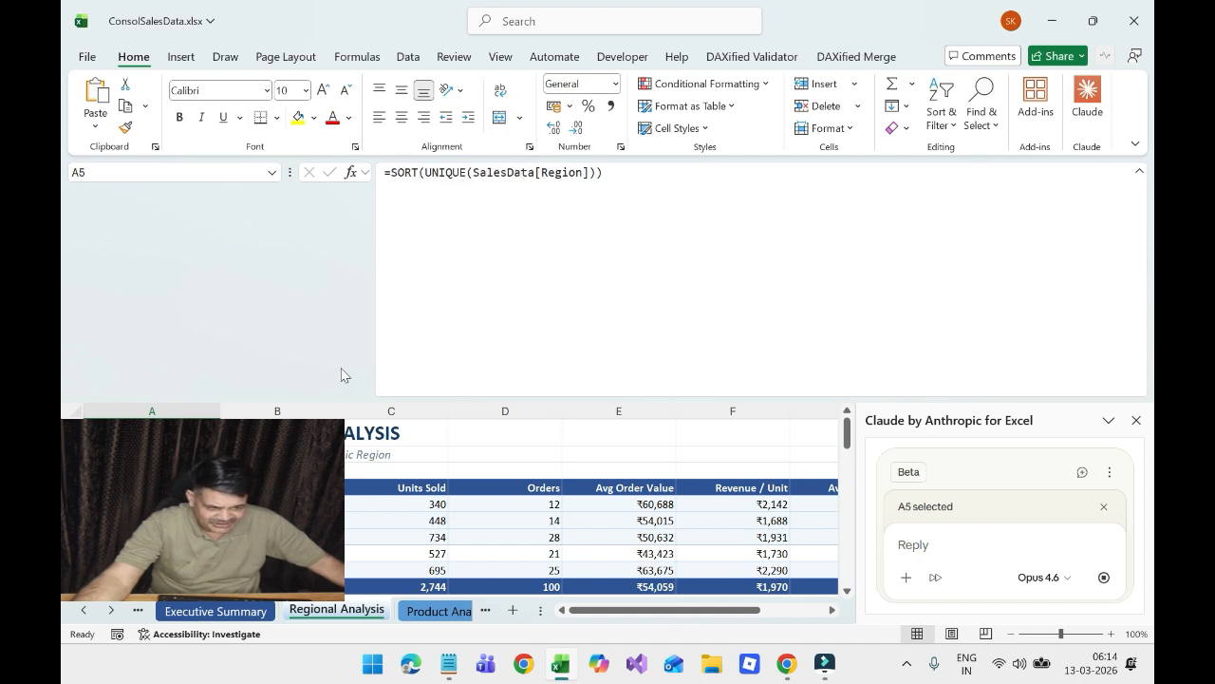
scroll(501, 378, down, 1)
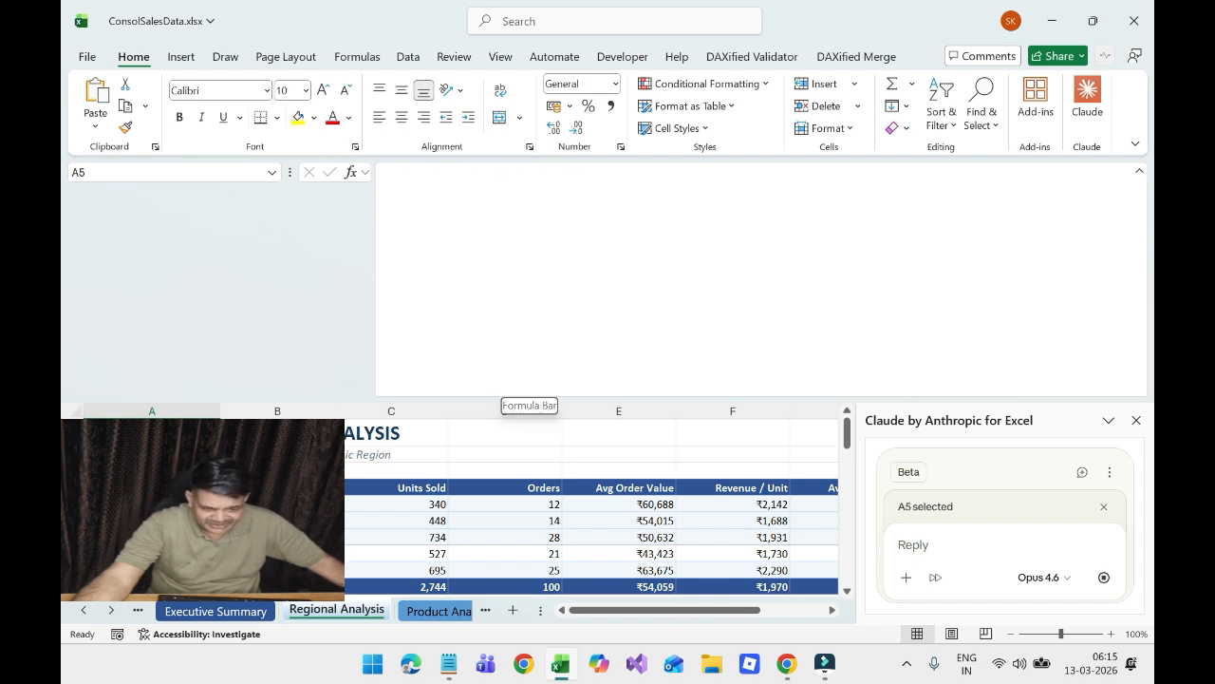
click(135, 322)
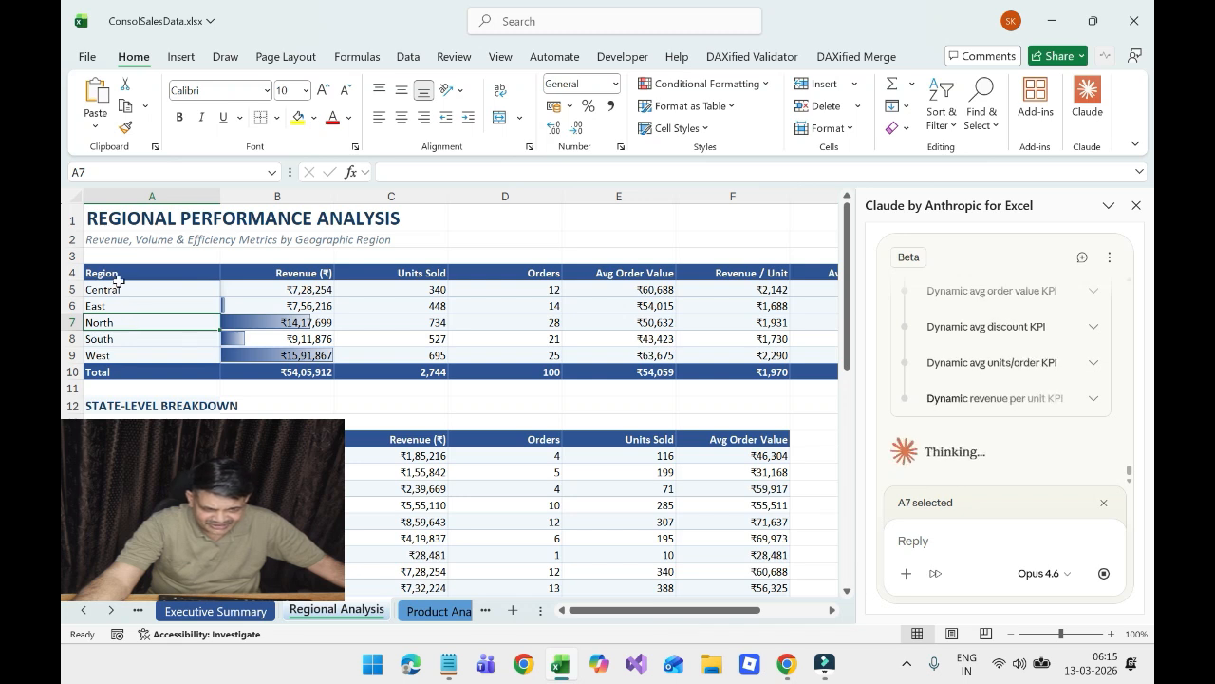
click(113, 288)
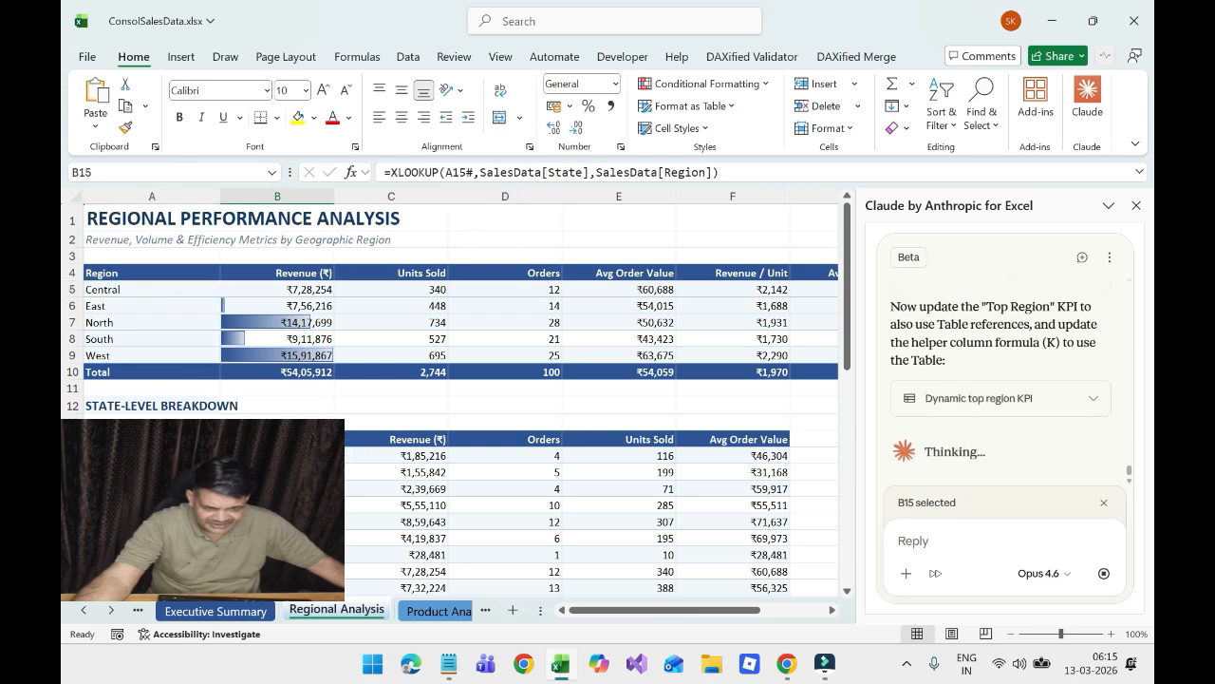
- Review the Executive Summary's KPIs and product table, and check the updated formulas on the other analysis sheets
click(226, 613)
scroll(238, 413, up, 3)
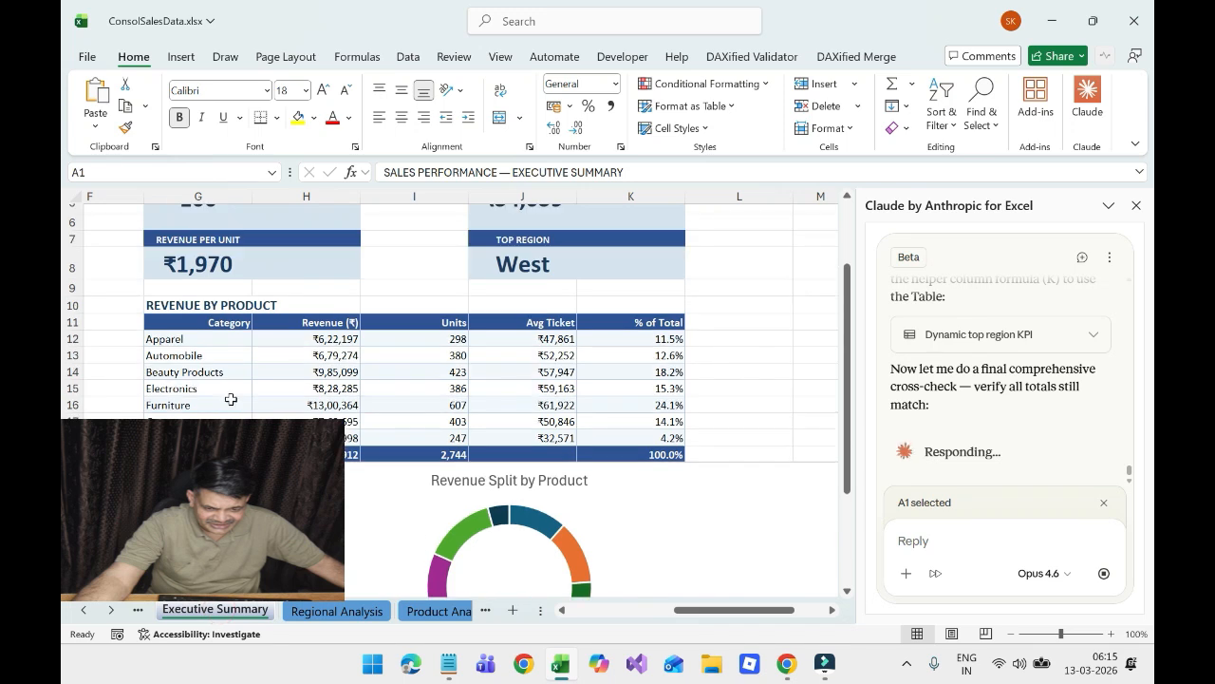
scroll(231, 399, up, 2)
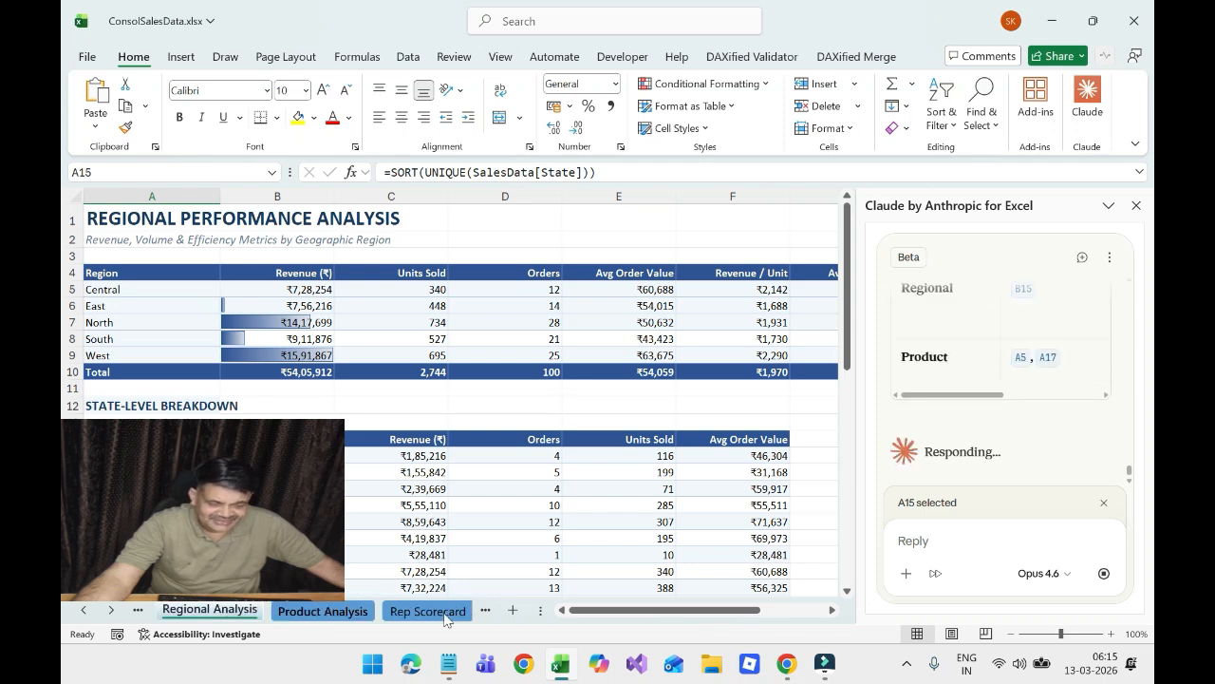
click(140, 245)
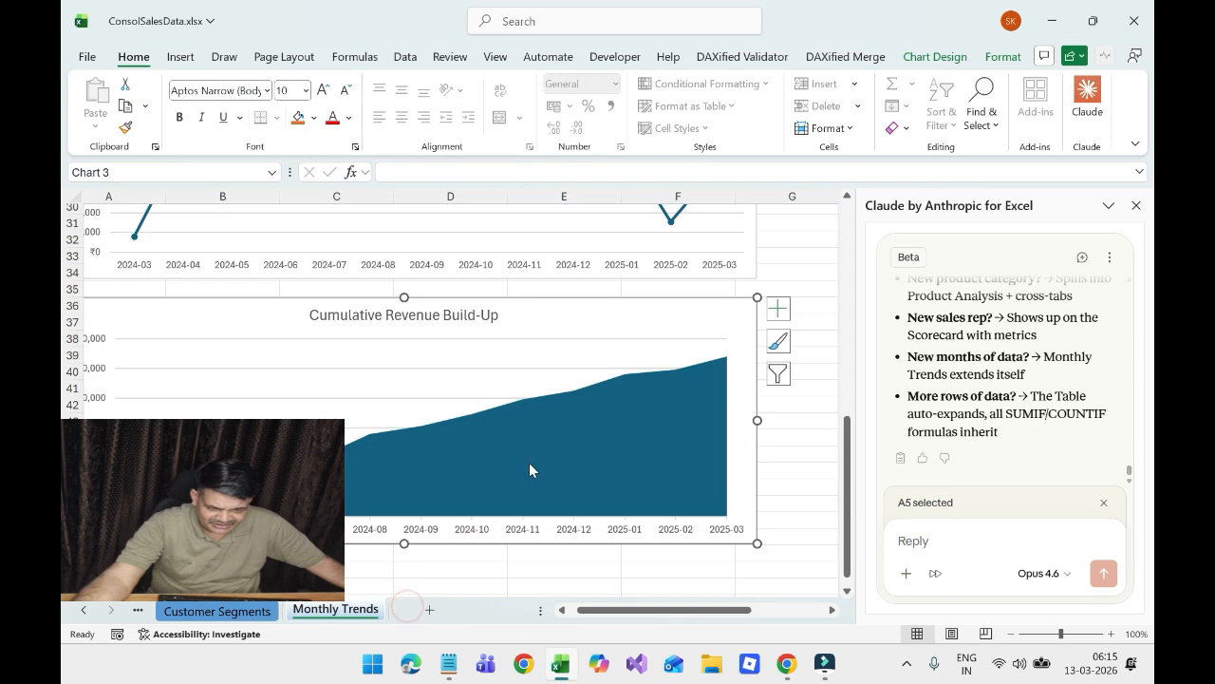
- Inspect the Monthly Trends sheet's month table, including the Month and Units Sold columns, and the Monthly Revenue Trend chart
scroll(533, 465, up, 10)
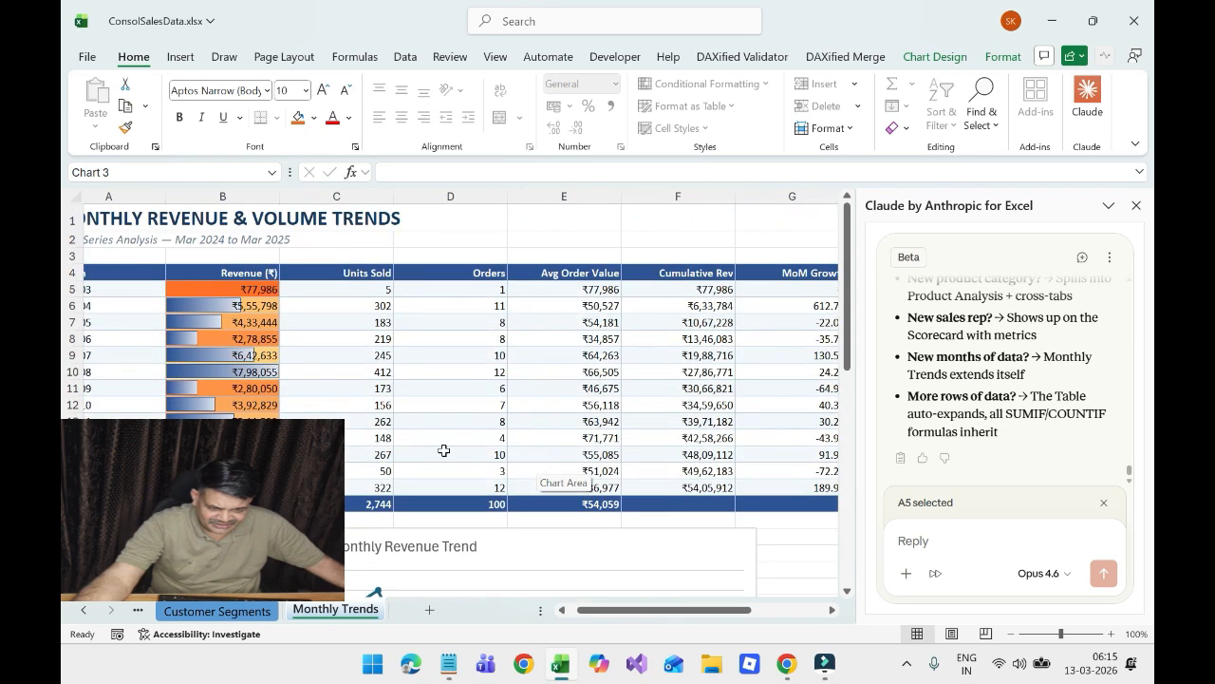
click(218, 288)
drag(672, 609, 656, 609)
click(124, 277)
click(321, 372)
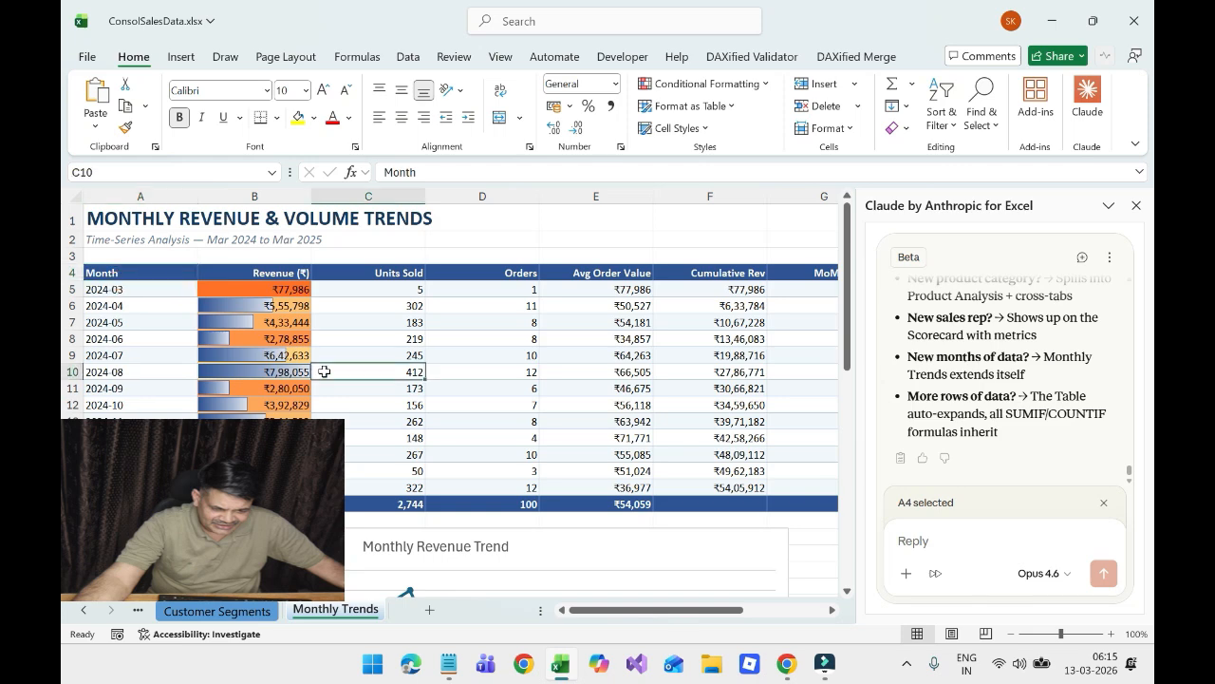
mouse_move(665, 610)
mouse_down()
mouse_move(744, 617)
mouse_move(661, 612)
mouse_up()
scroll(374, 564, down, 1)
scroll(374, 564, down, 3)
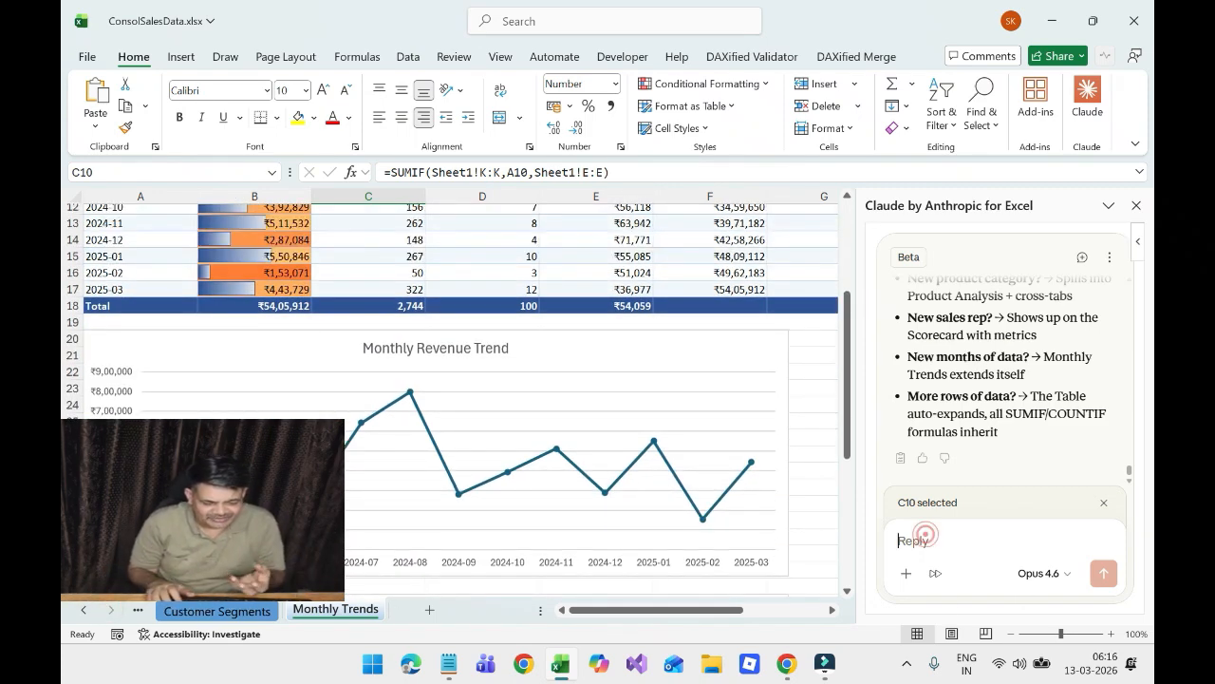
text(You)
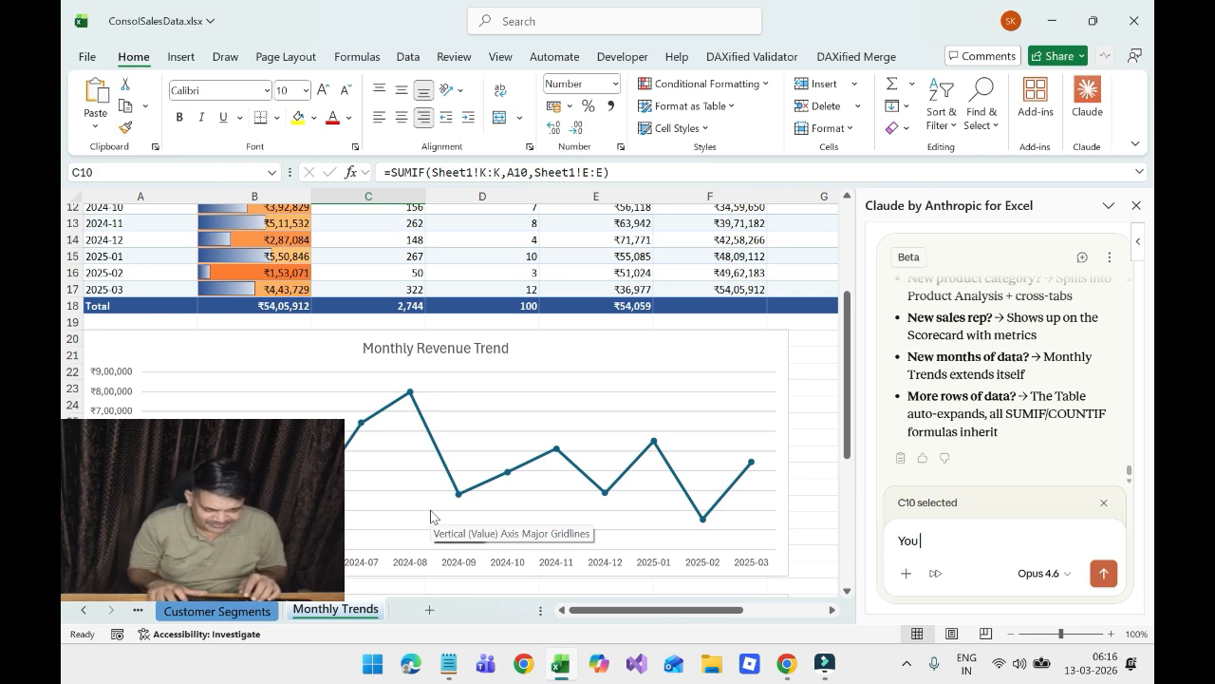
key(BackSpace)
key(BackSpace)
key(BackSpace)
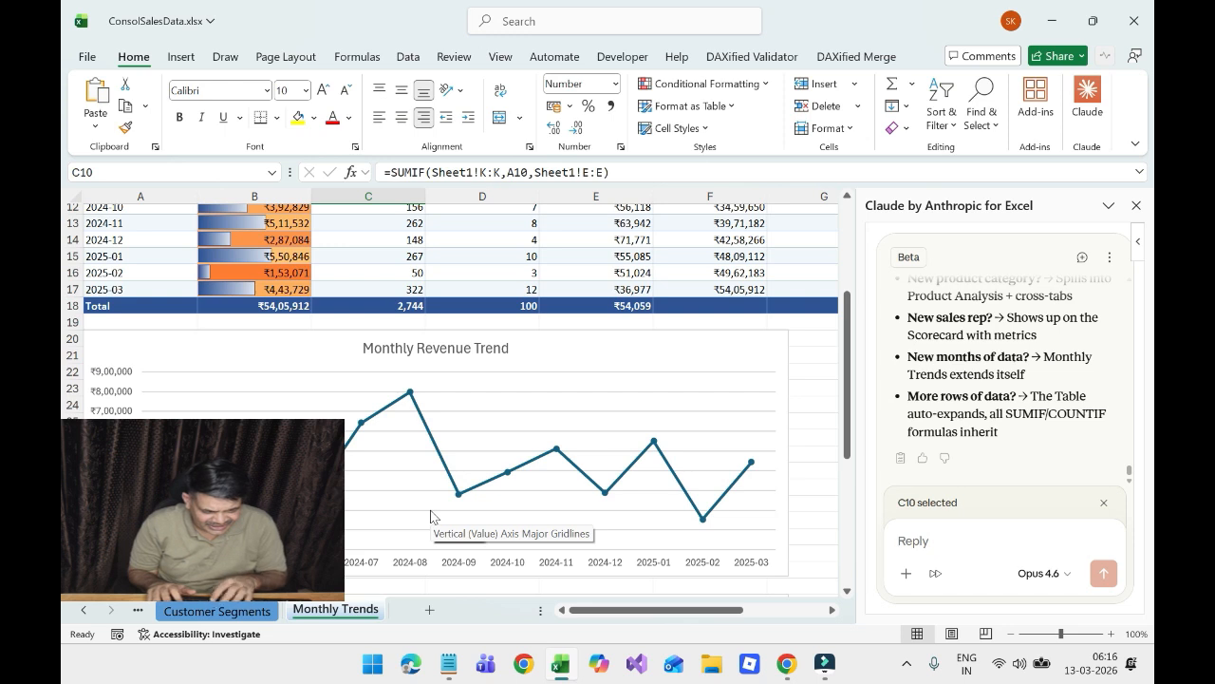
- Start a new reply to Claude with "I dont see any analysis on Discounts"
text(I don)
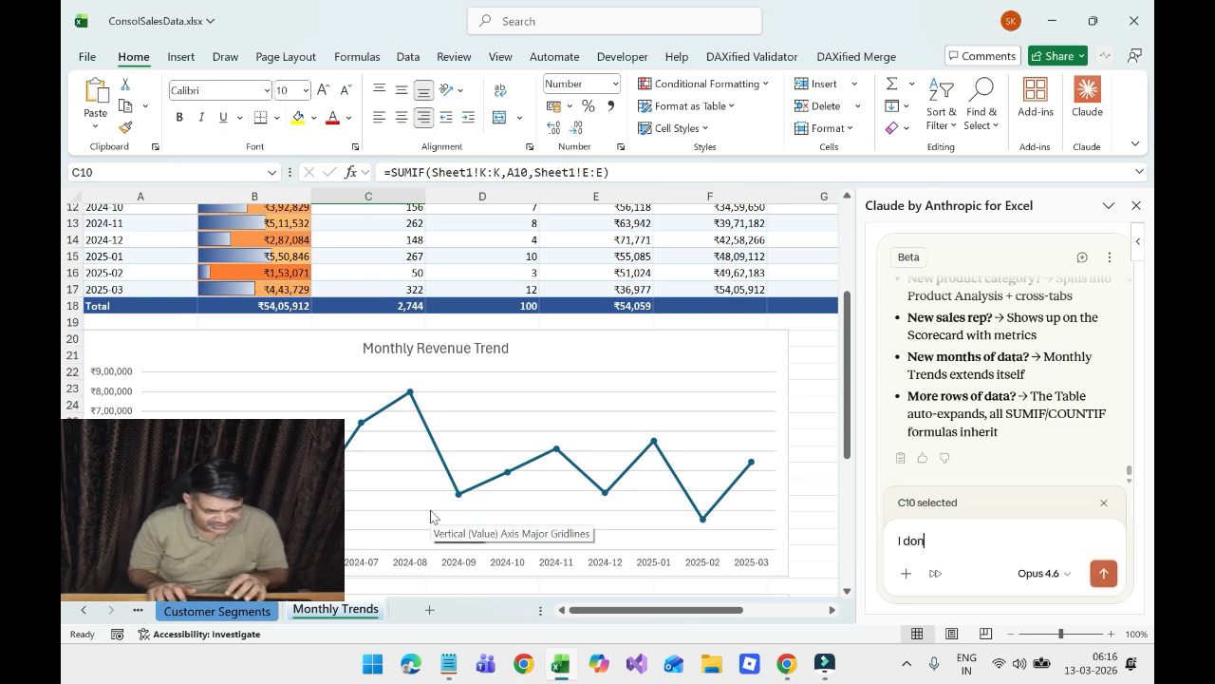
text(t see a)
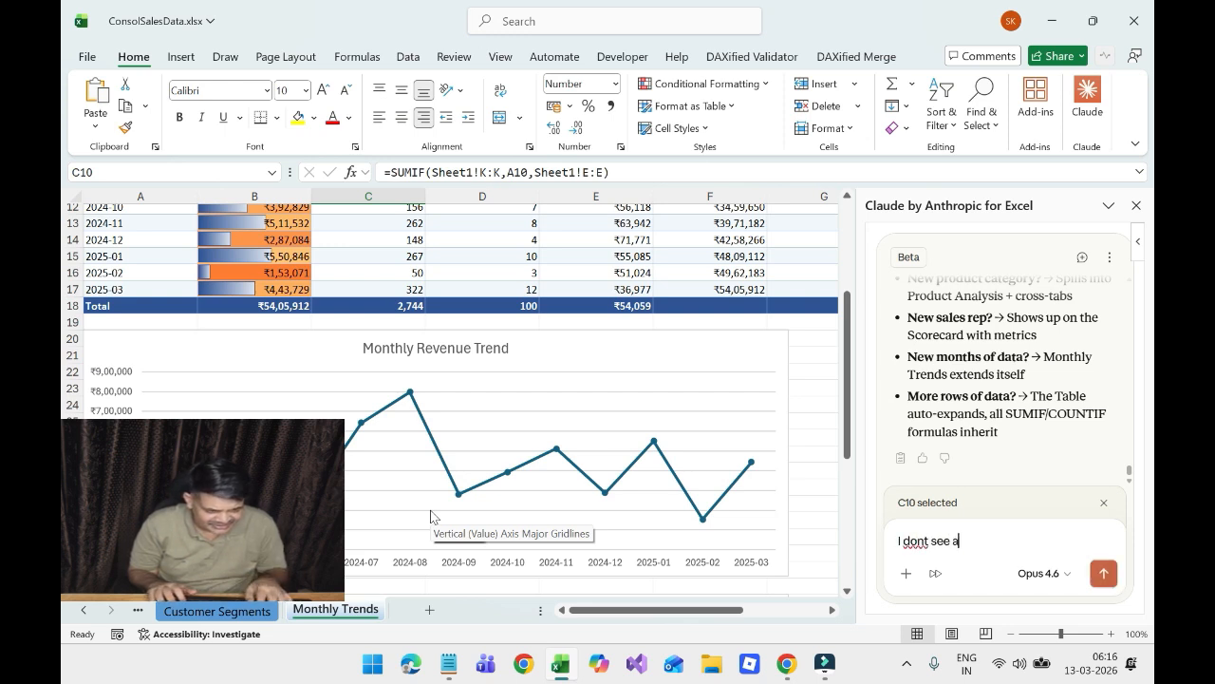
text(ny analys)
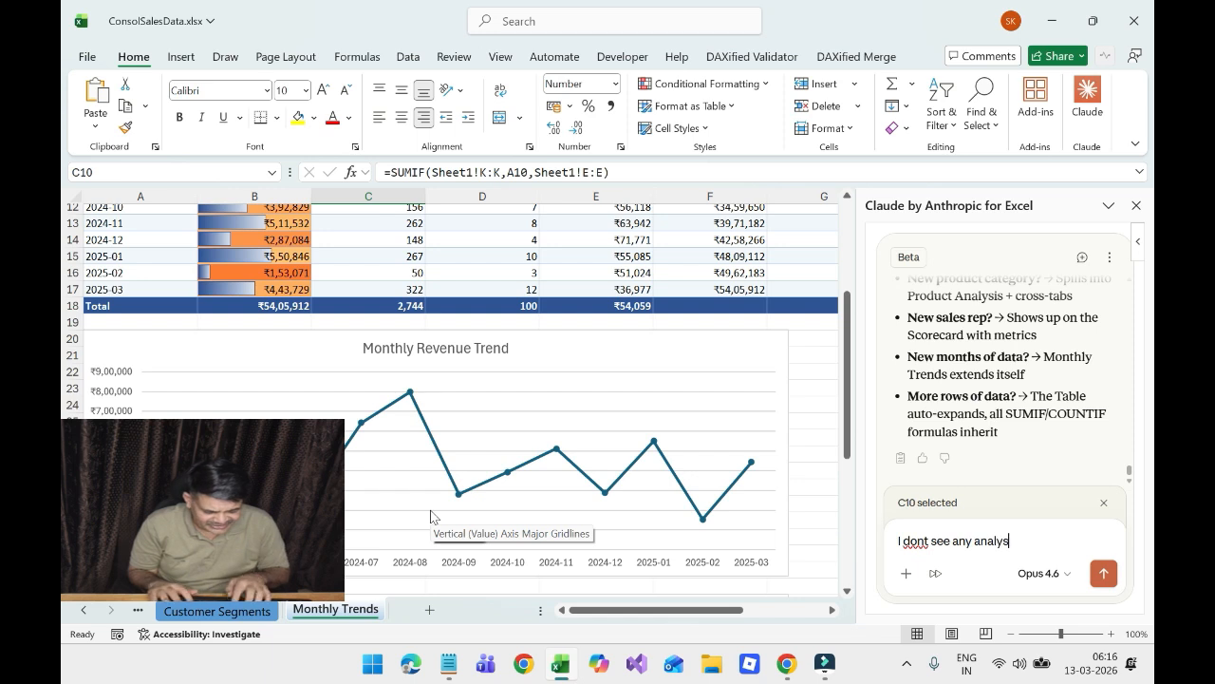
text(i)
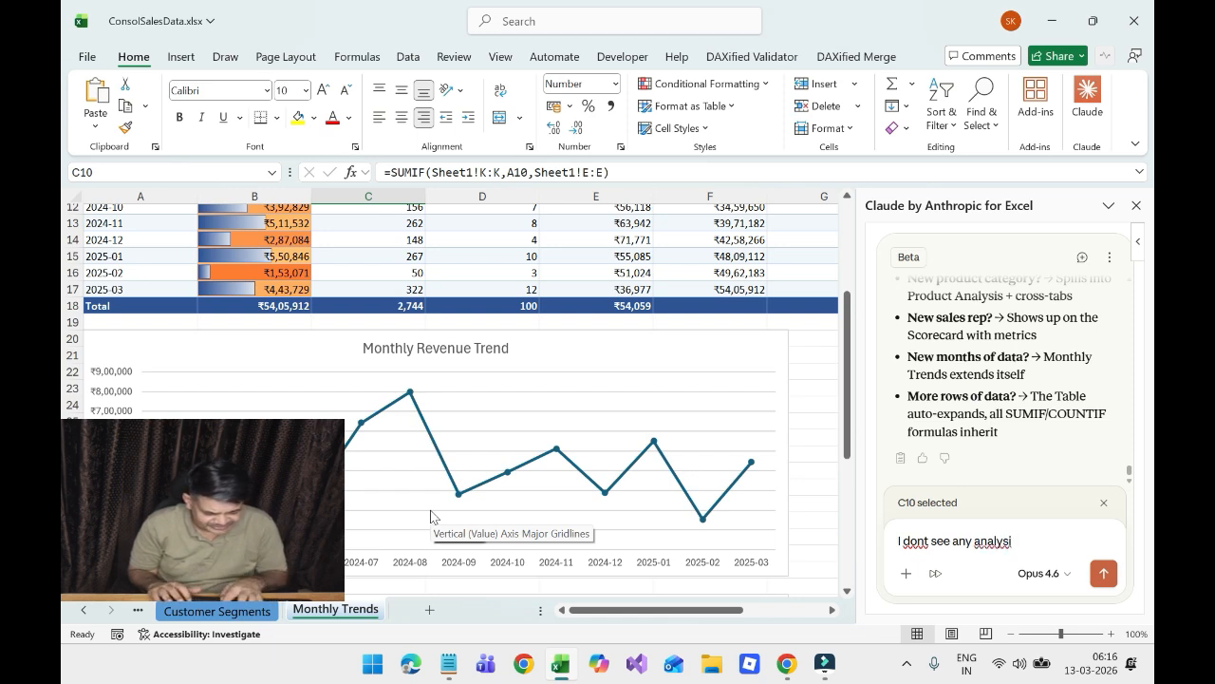
text(s on)
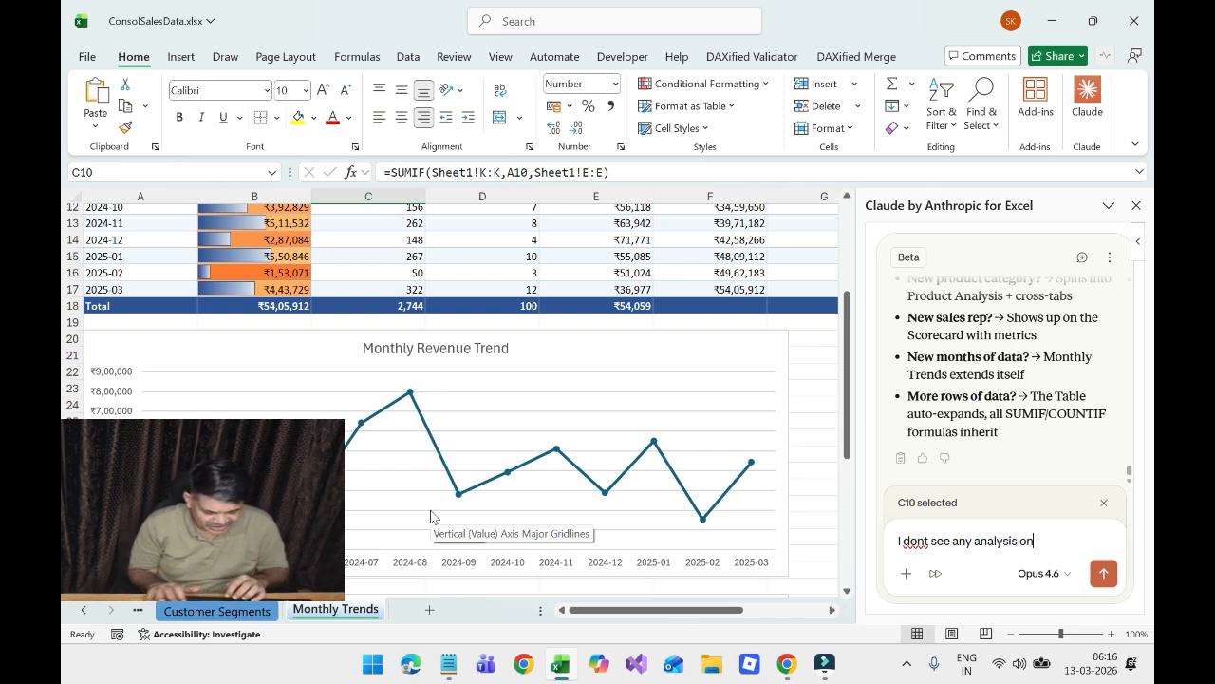
text( Disc)
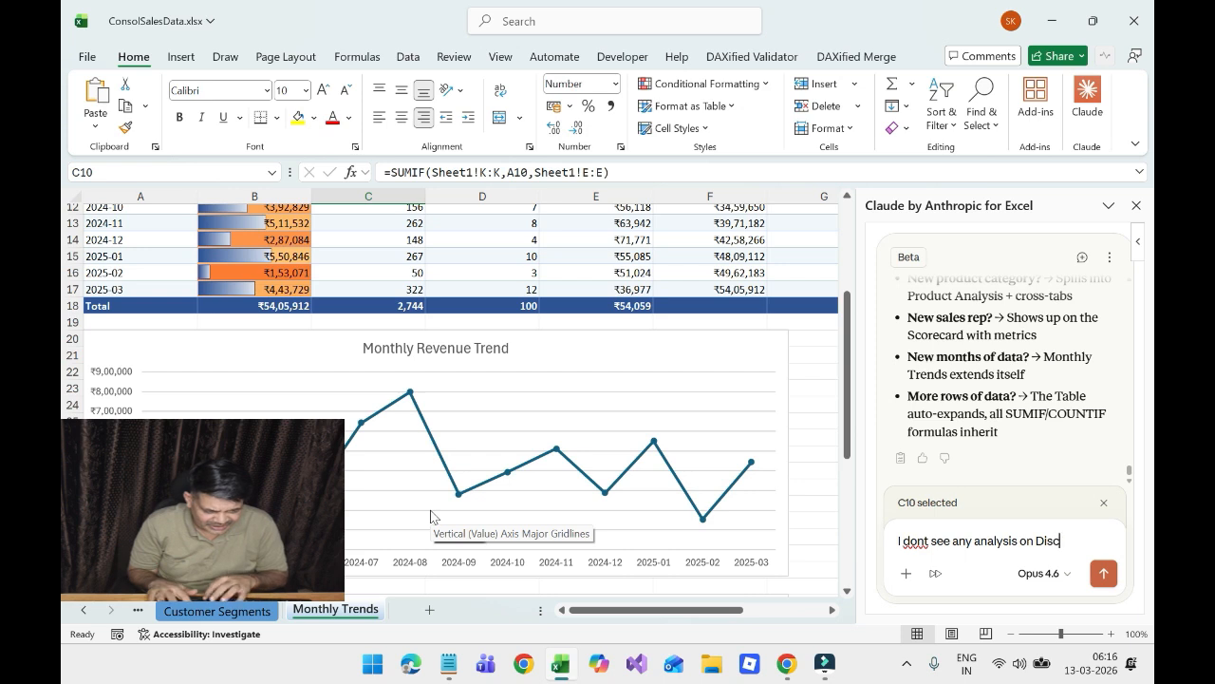
text(ounts )
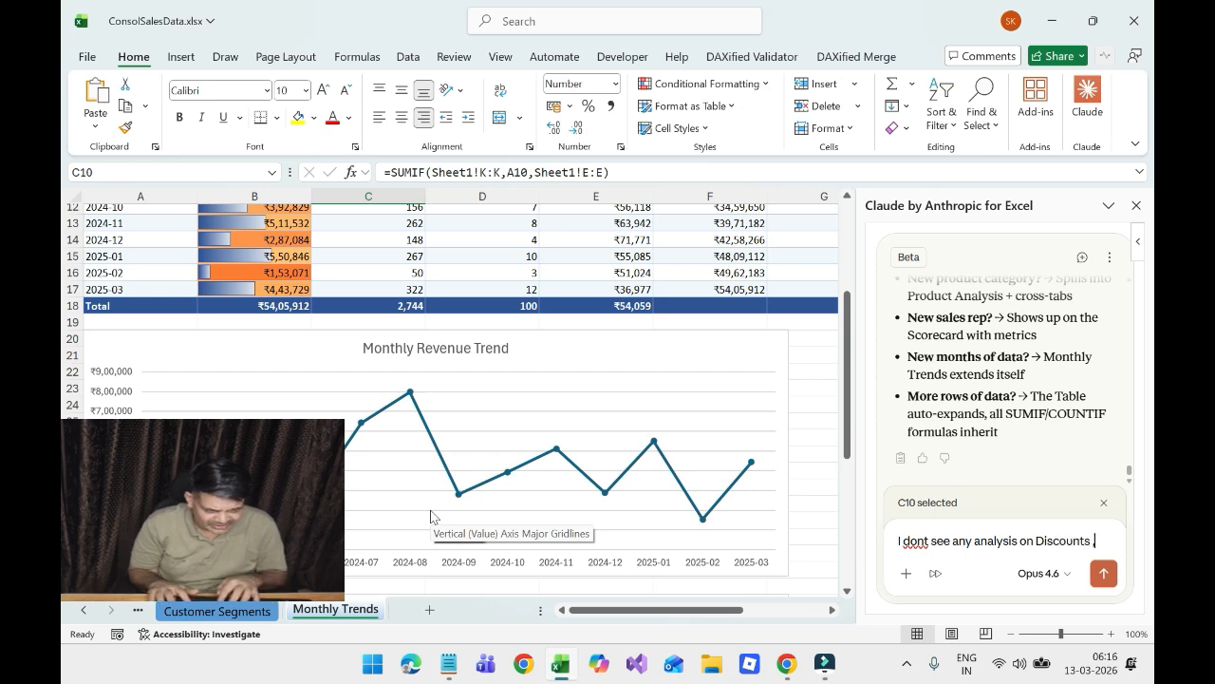
- Complete the reply to Claude with ", can we have one sheet for Discount related analysis for the audience" and send it
text(, can we)
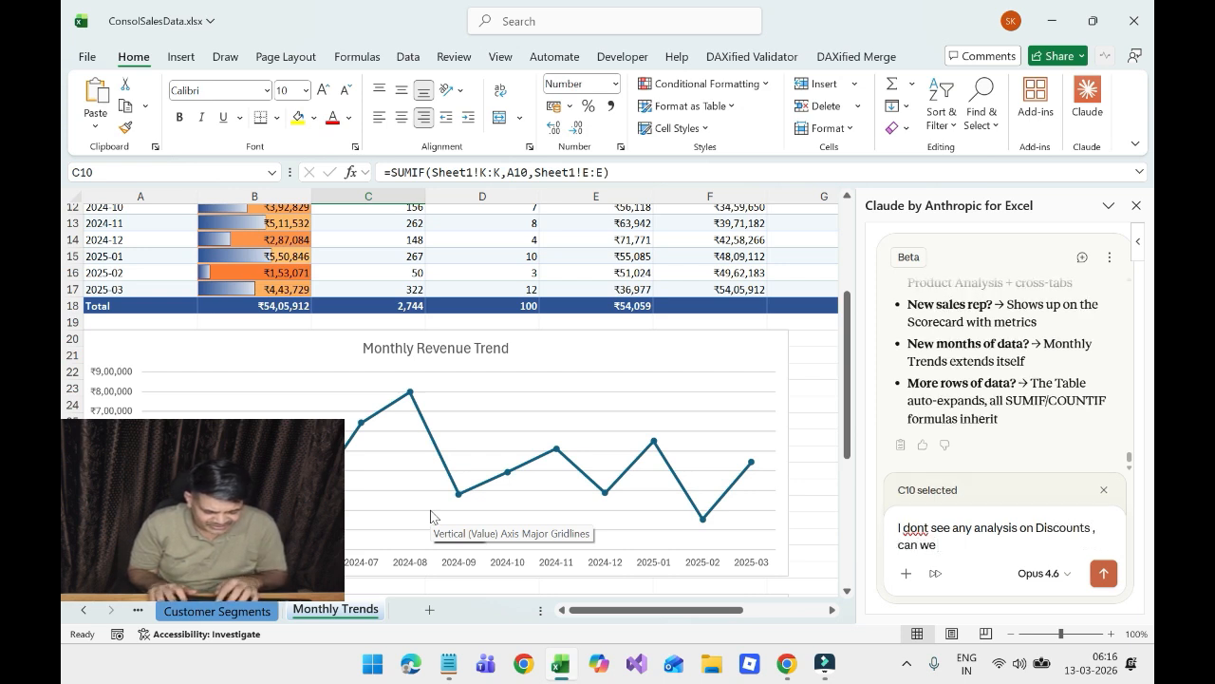
text( have ob)
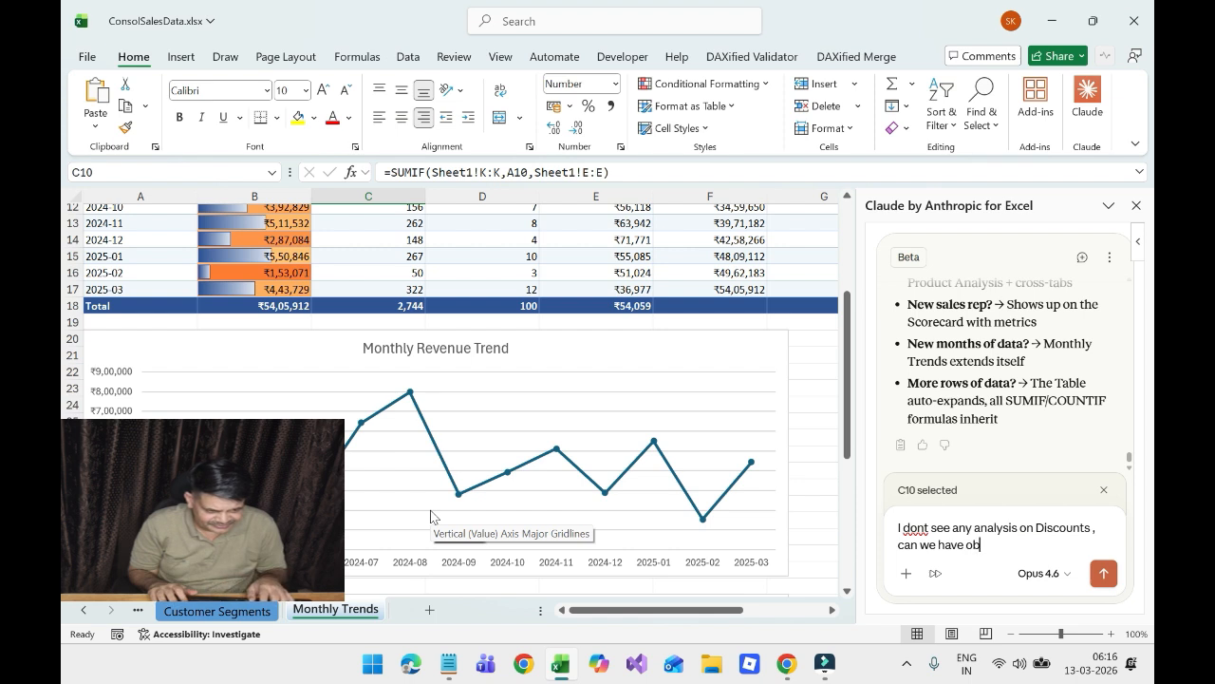
key(BackSpace)
text(ne )
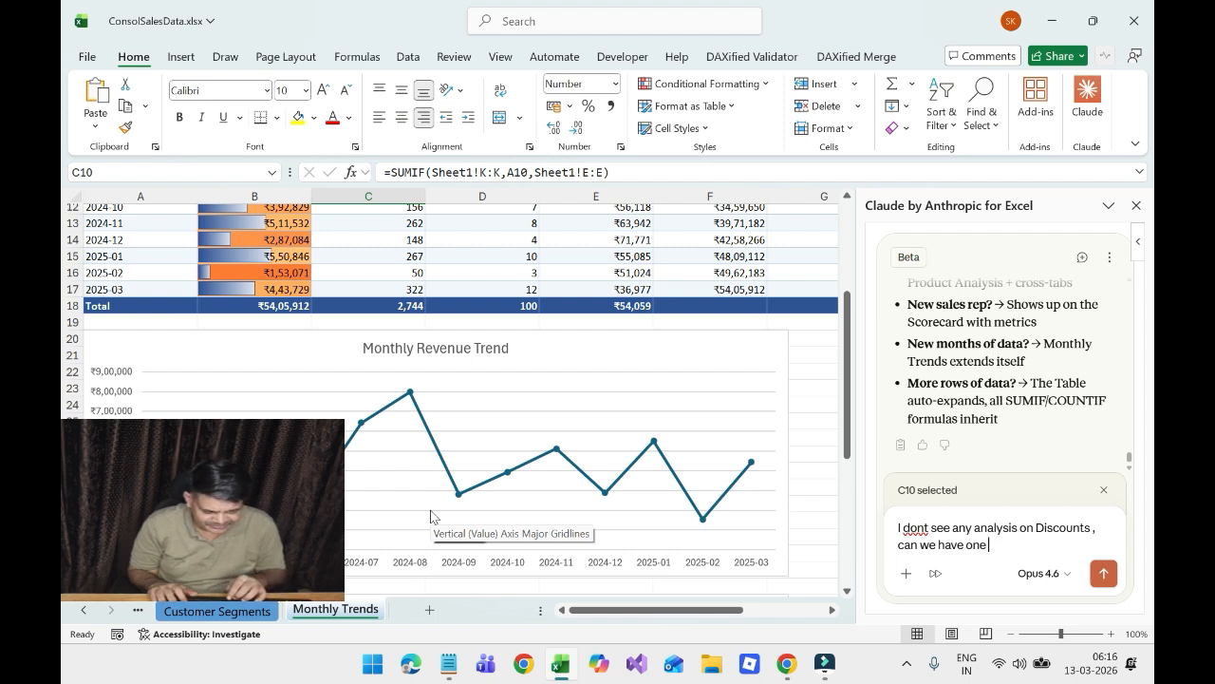
text(shuch)
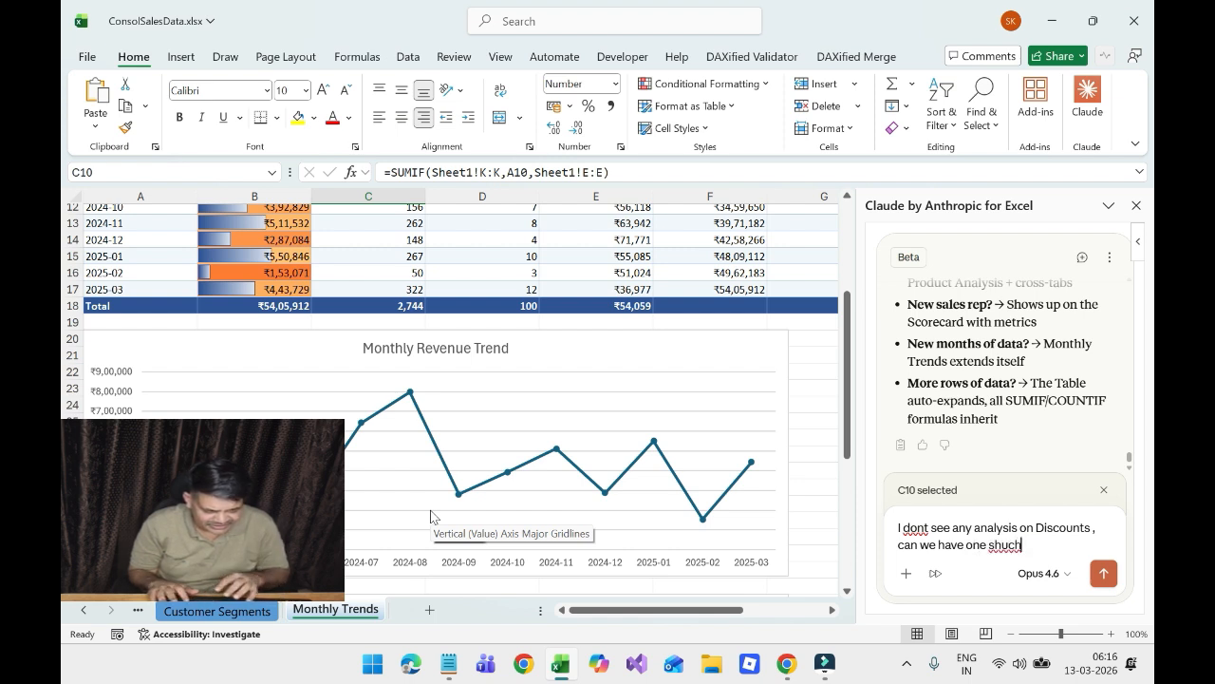
key(BackSpace)
key(BackSpace)
key(BackSpace)
key(BackSpace)
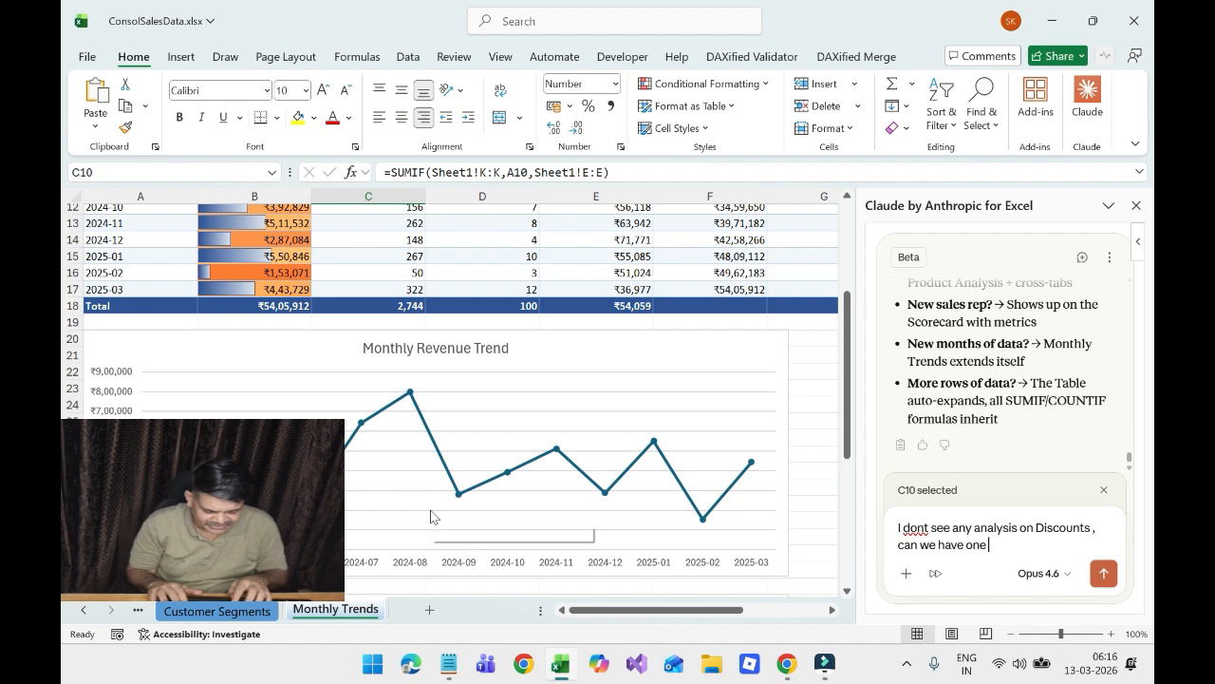
text(she)
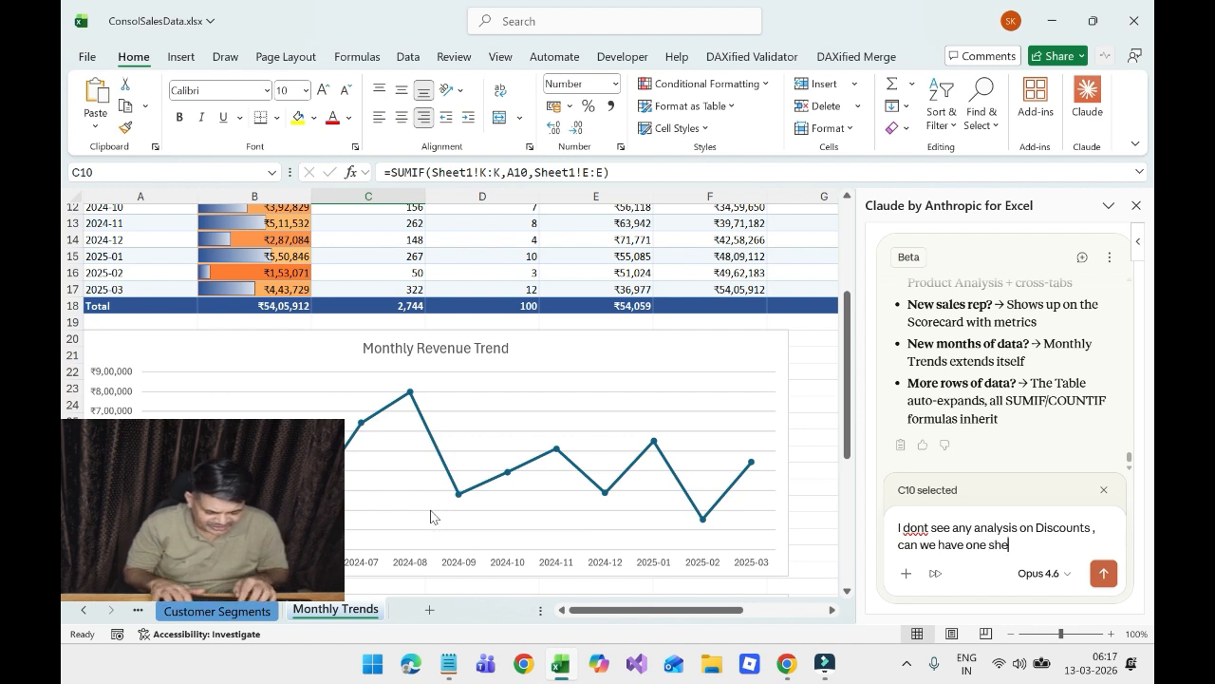
text(et for)
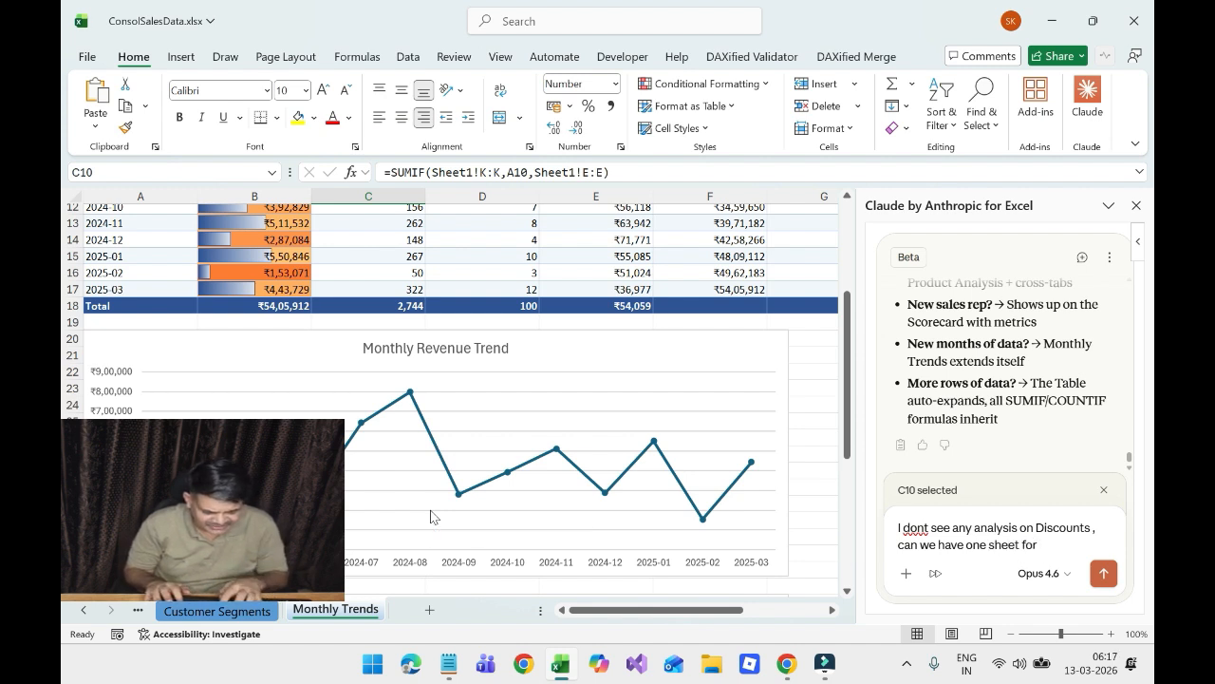
text( Discount)
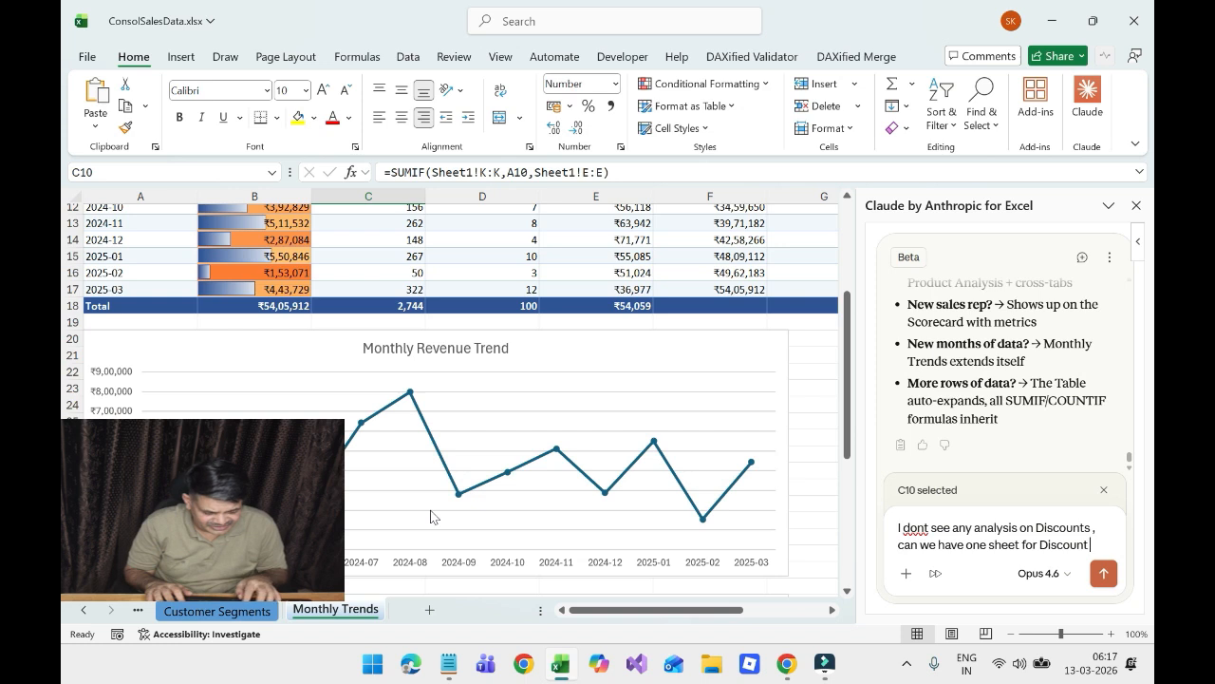
text( related ana)
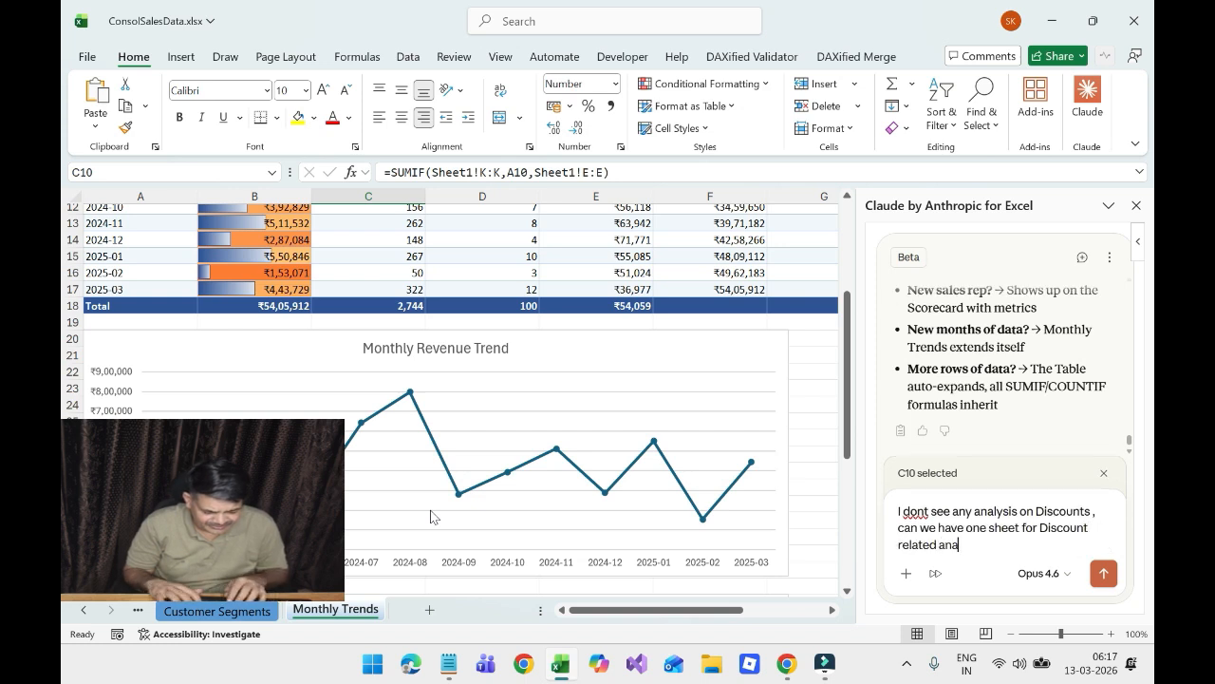
text(lys)
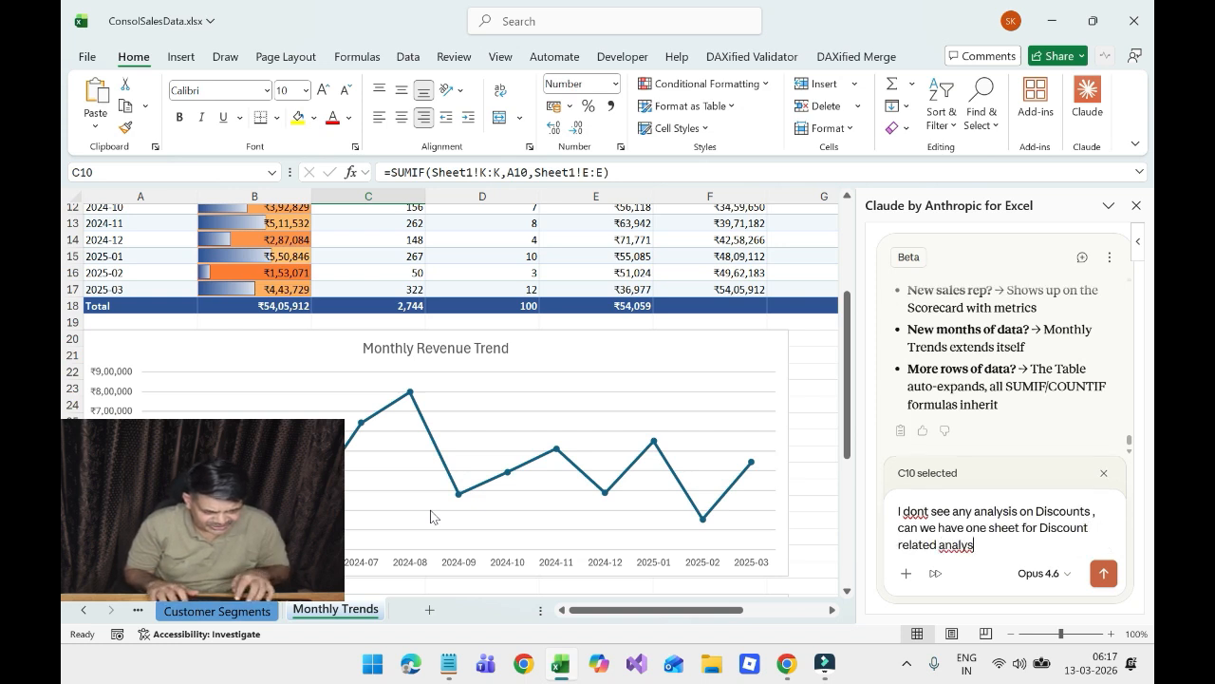
key(BackSpace)
text(is for)
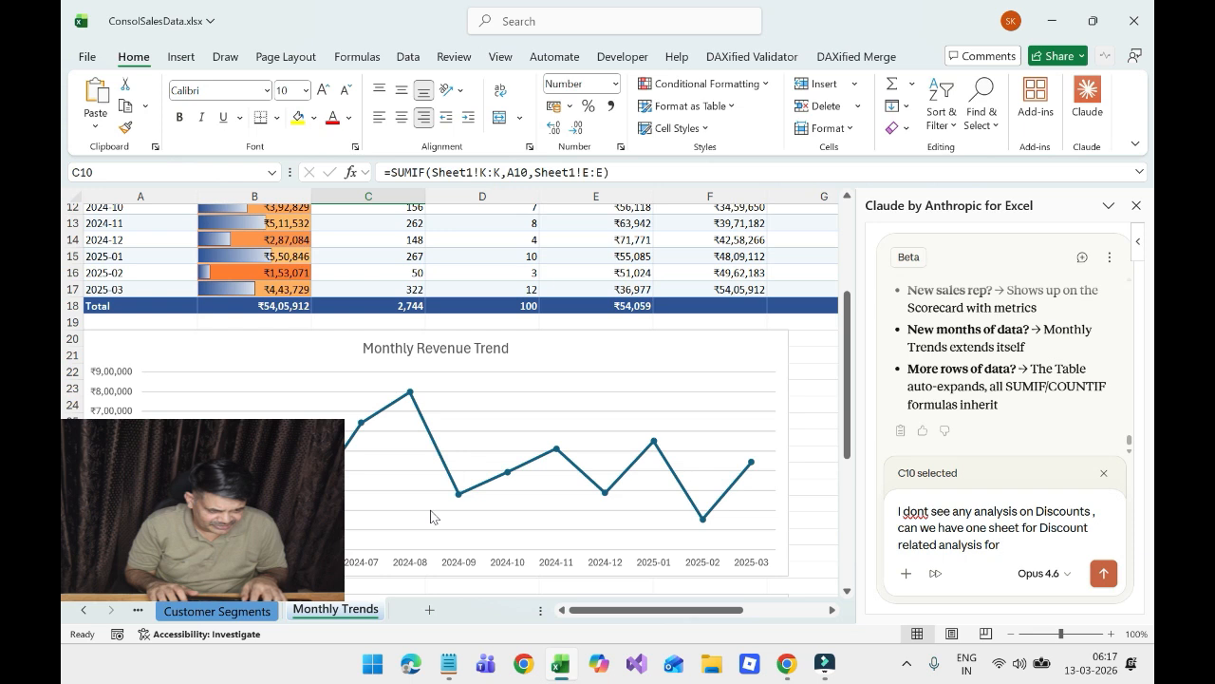
text( the)
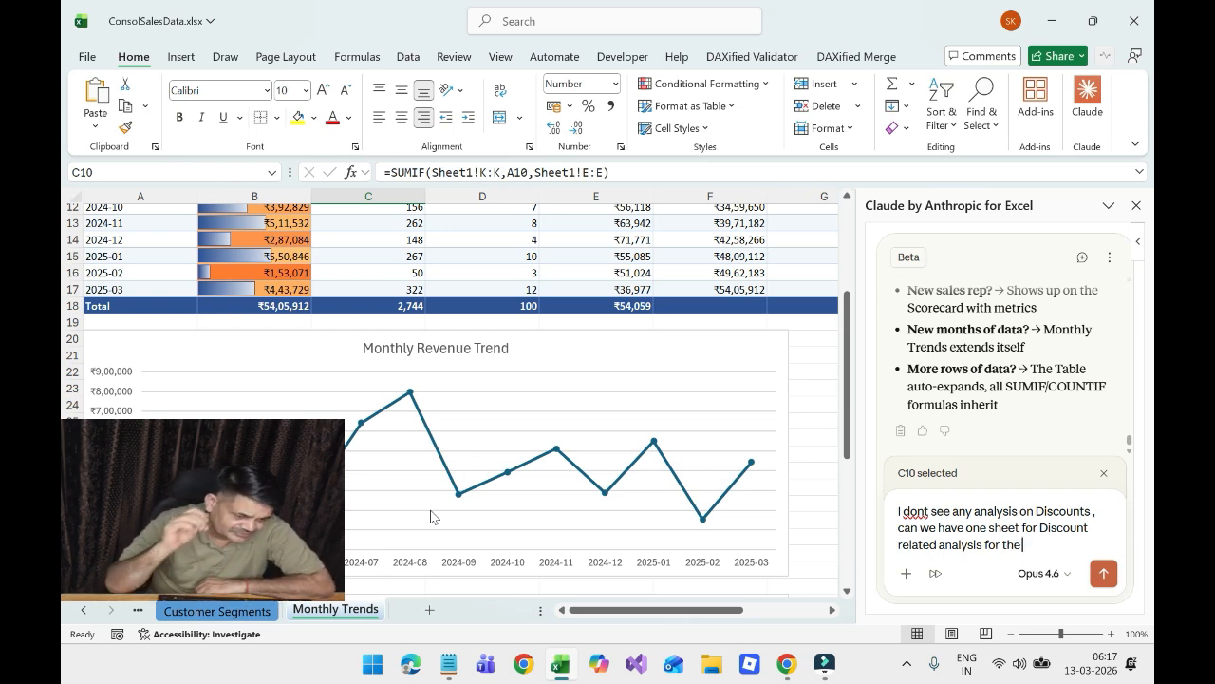
text( audience)
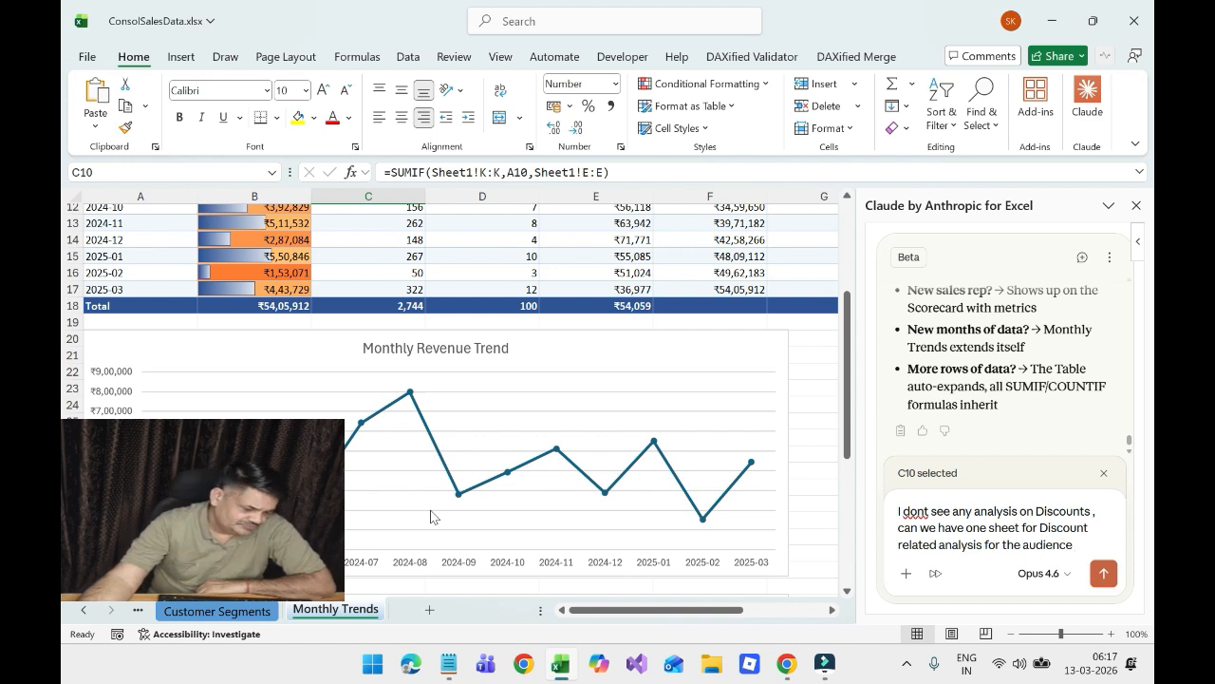
key(Return)
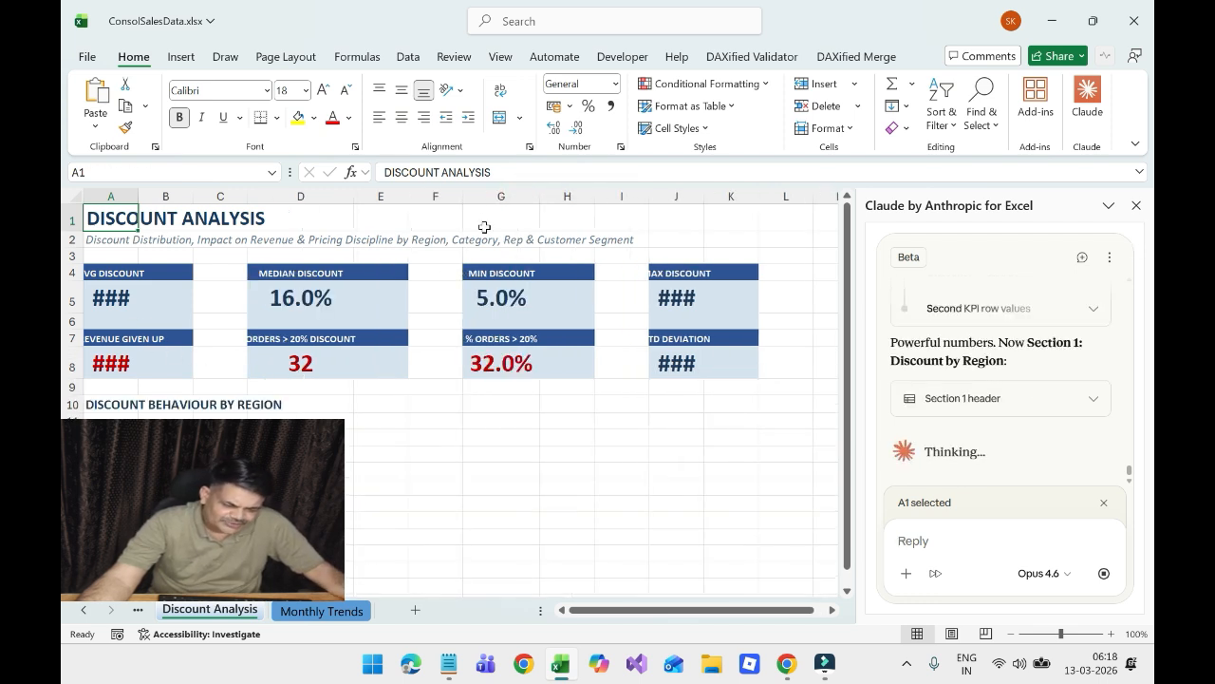
- Widen columns J and A of the Discount Analysis sheet to fit their KPI values and labels, selecting cell A12
double_click(702, 194)
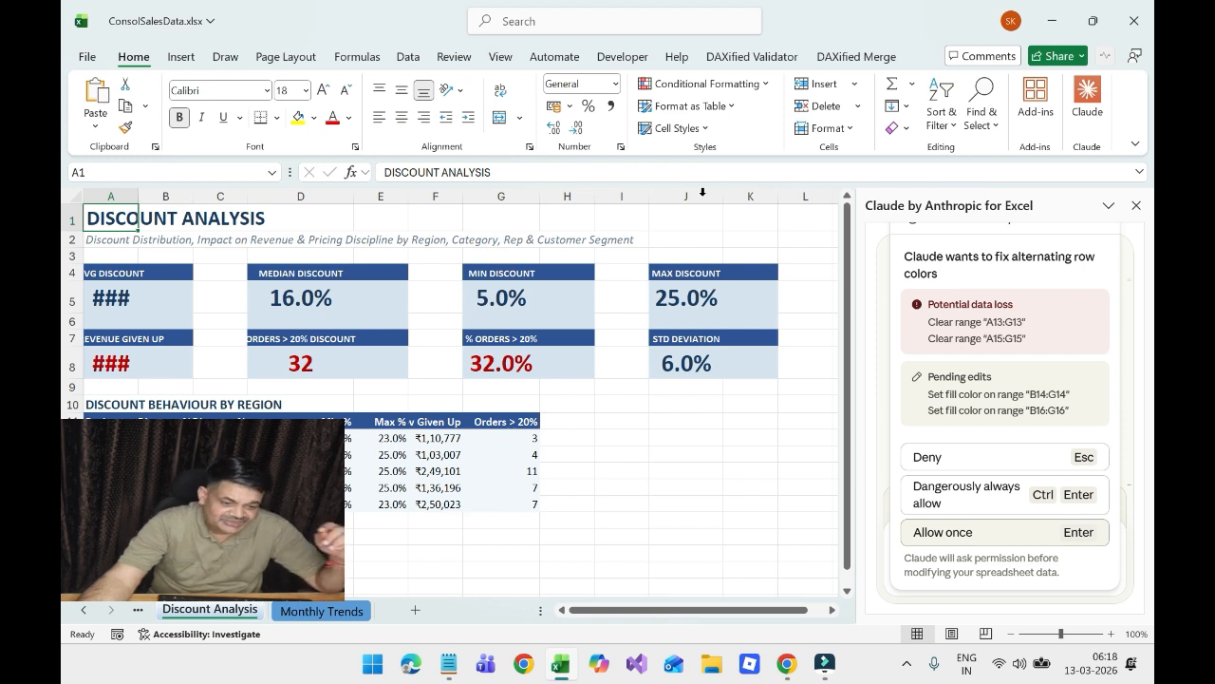
click(111, 438)
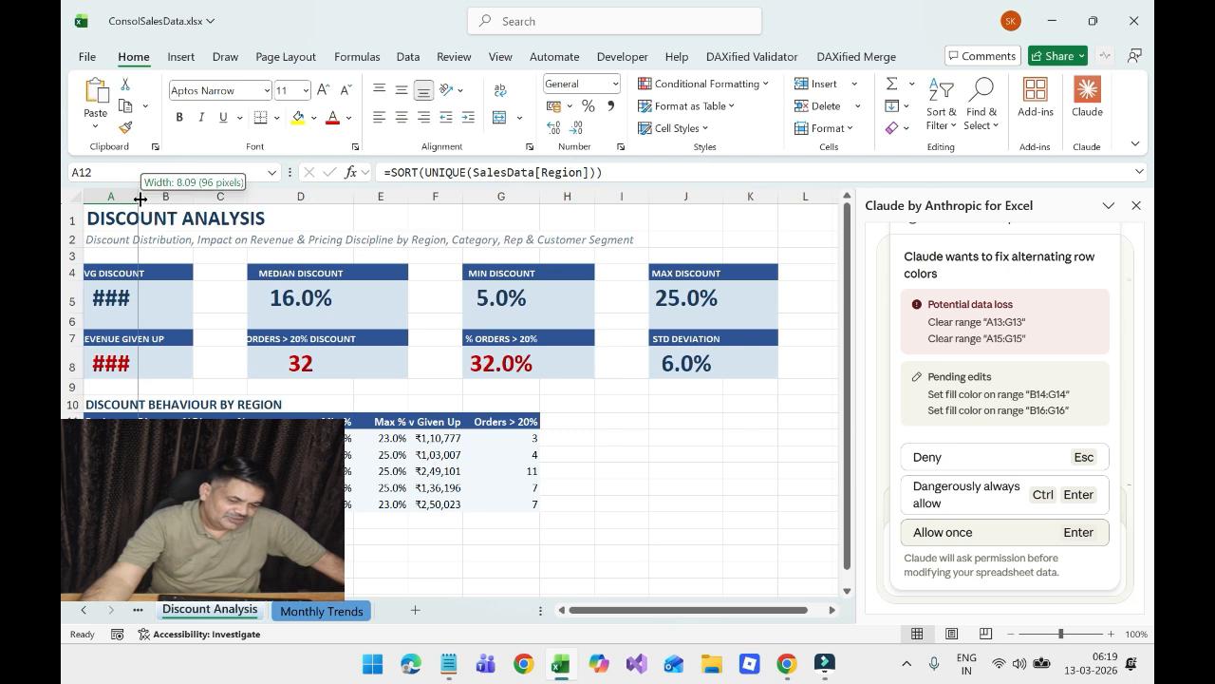
drag(138, 196, 192, 200)
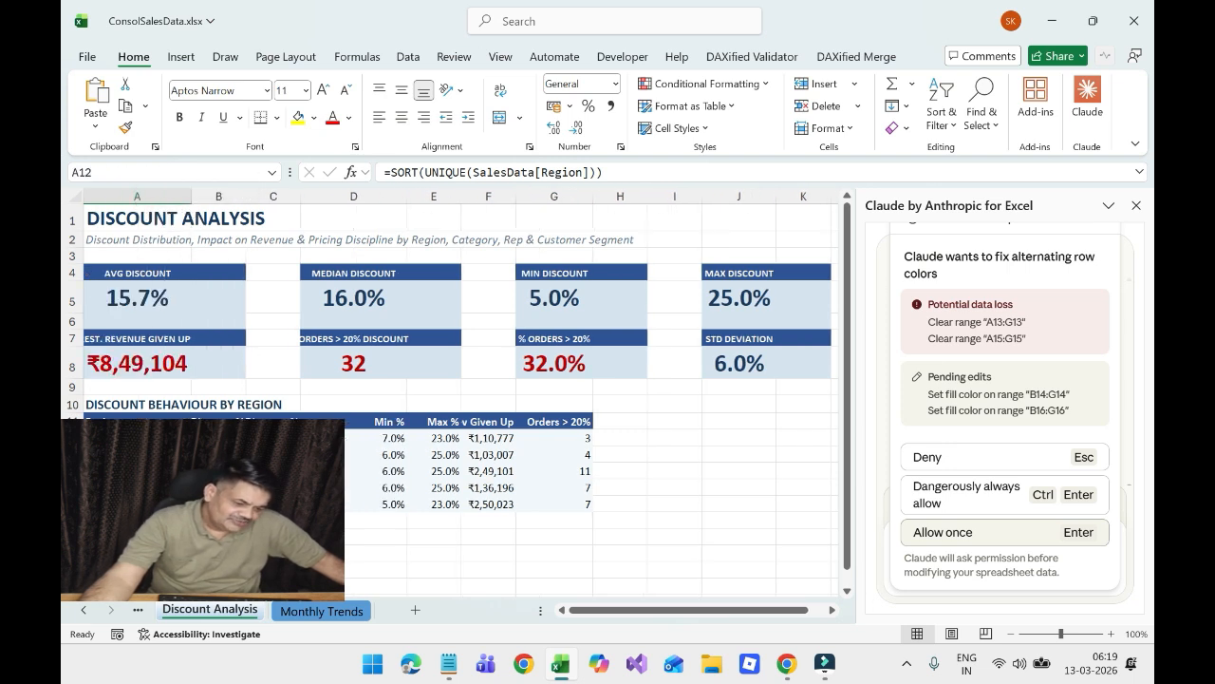